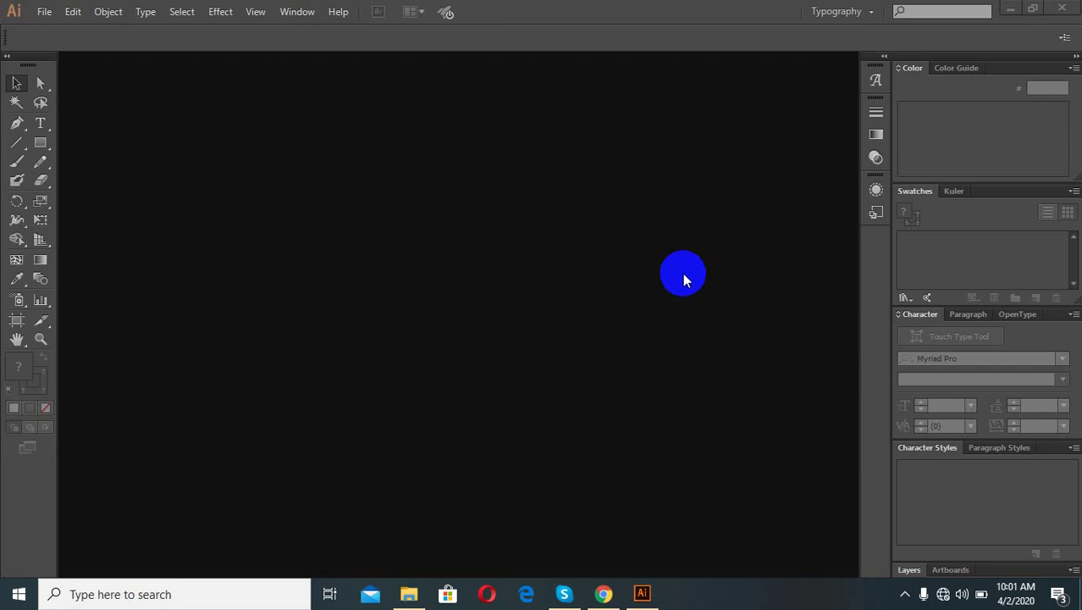
# Create a 1200 × 900 px RGB document named 'Bismillah desin'
pyautogui.click(44, 12)
pyautogui.click(55, 32)
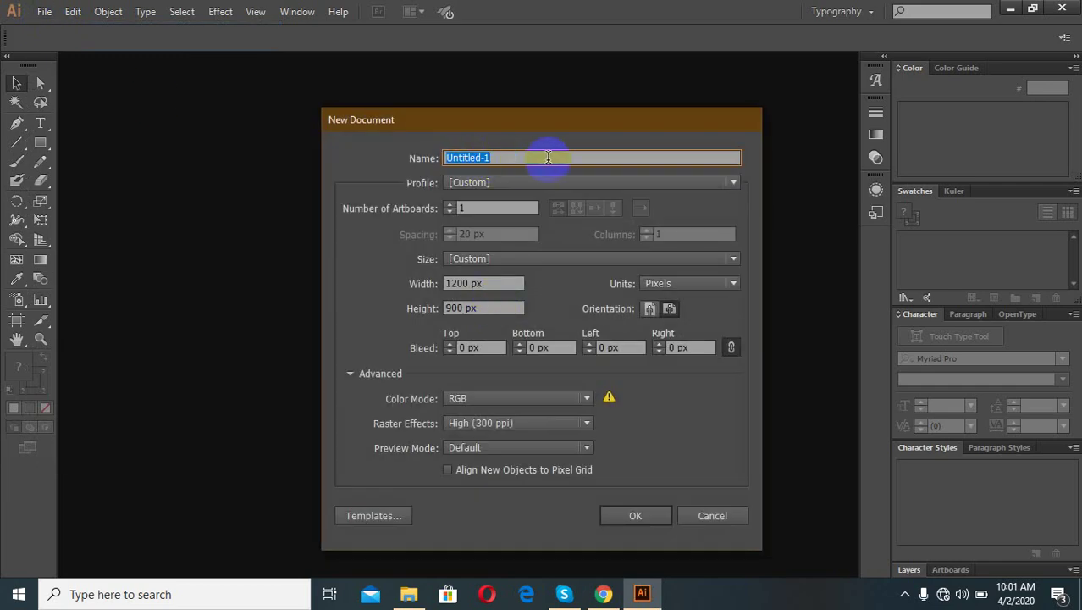
pyautogui.write('az')
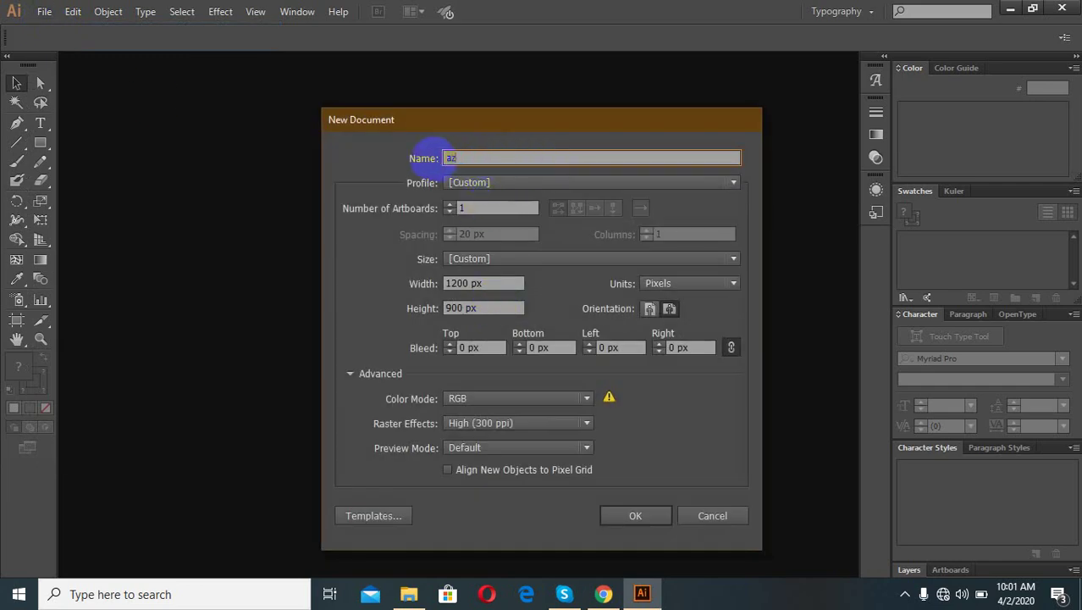
pyautogui.doubleClick(434, 158)
pyautogui.write('Bismillah desin')
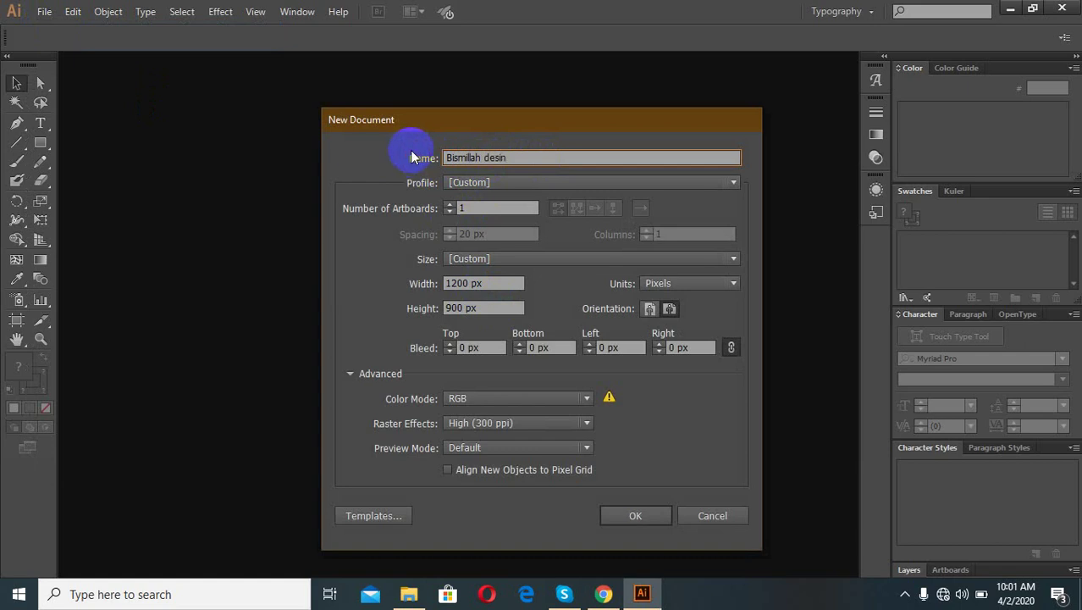
pyautogui.click(644, 527)
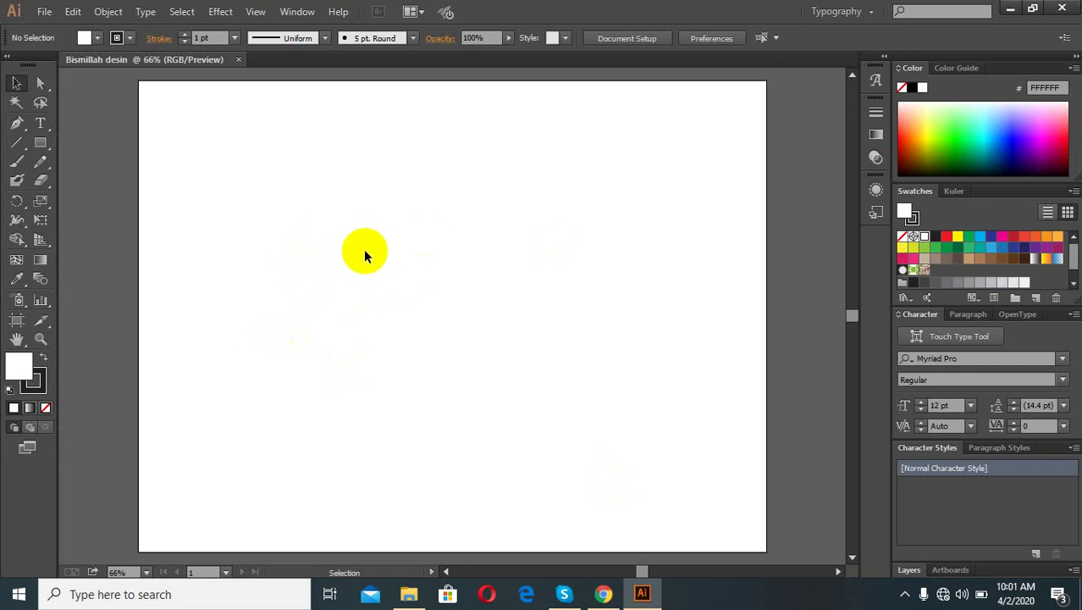
# Drag the Capture.PNG reference image into the Illustrator document
pyautogui.scroll(-2, 449, 330)
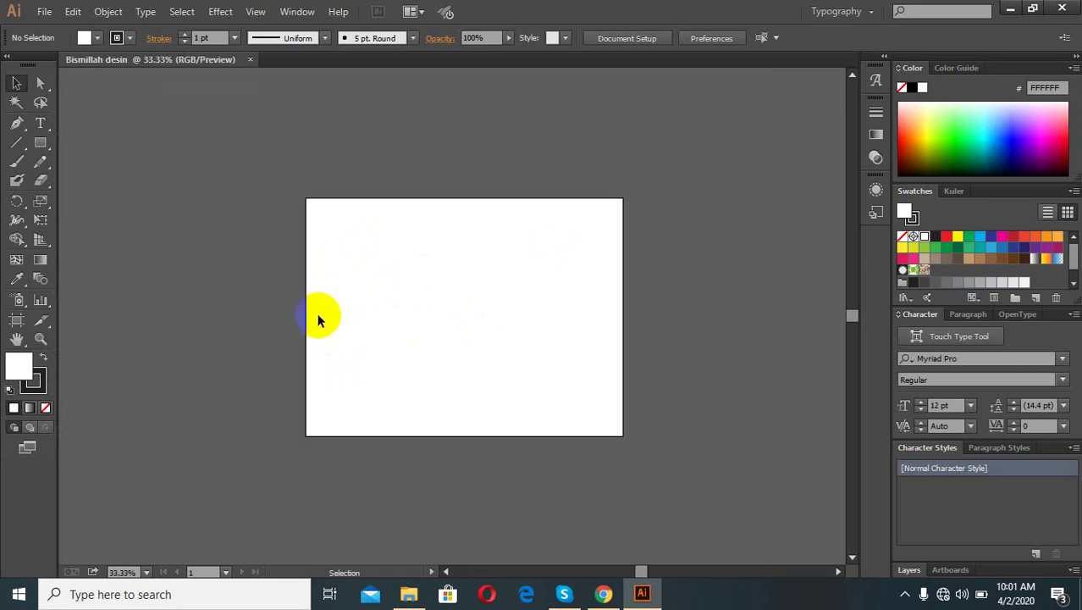
pyautogui.scroll(1, 374, 310)
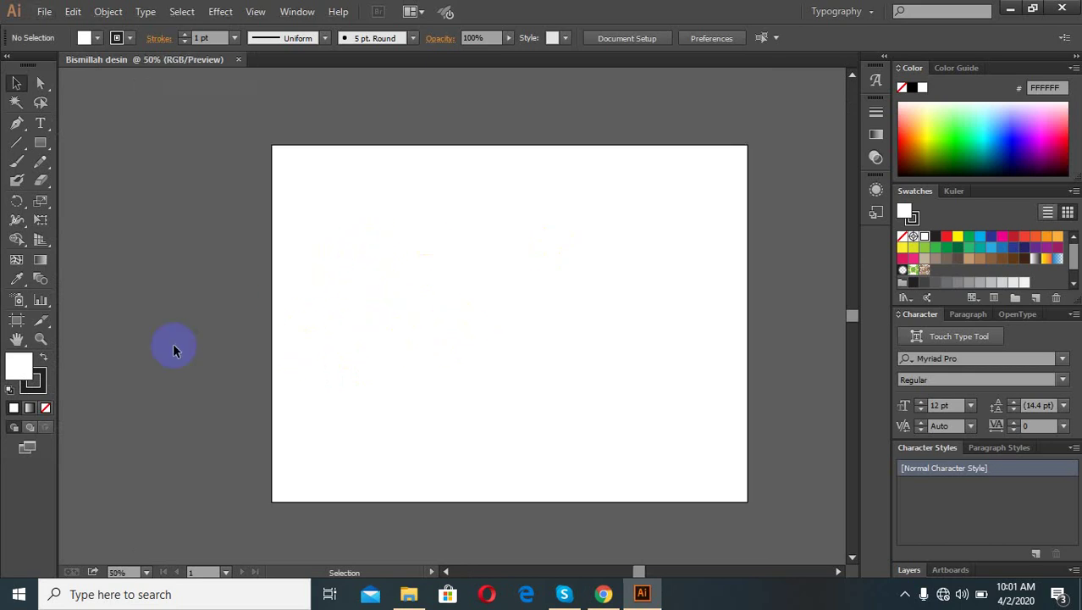
pyautogui.scroll(-1, 293, 341)
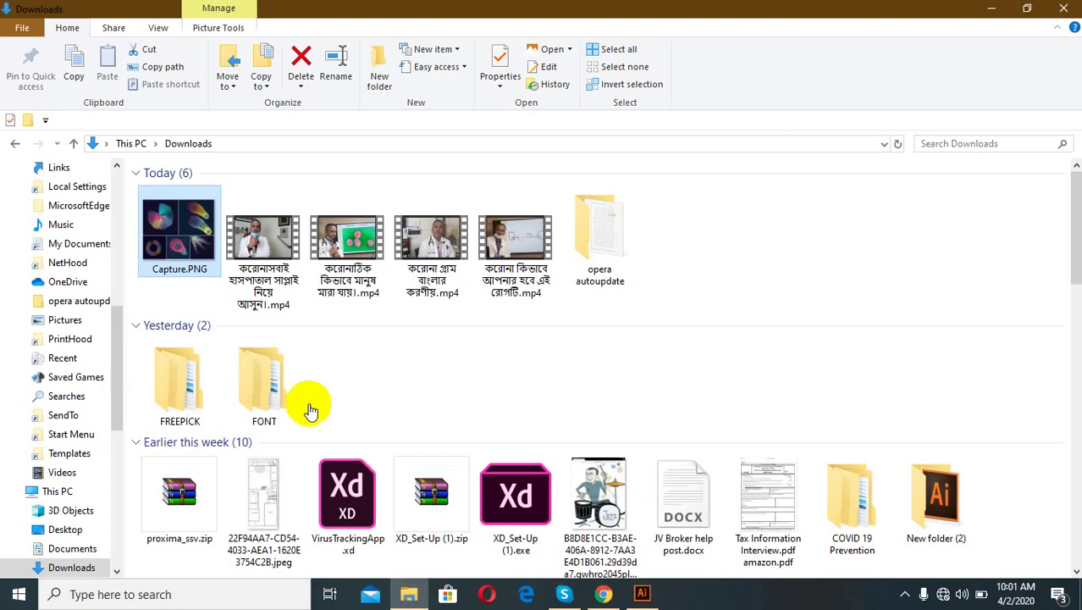
pyautogui.moveTo(309, 412)
pyautogui.mouseDown()
pyautogui.moveTo(642, 596)
pyautogui.moveTo(449, 280)
pyautogui.moveTo(203, 270)
pyautogui.mouseUp()
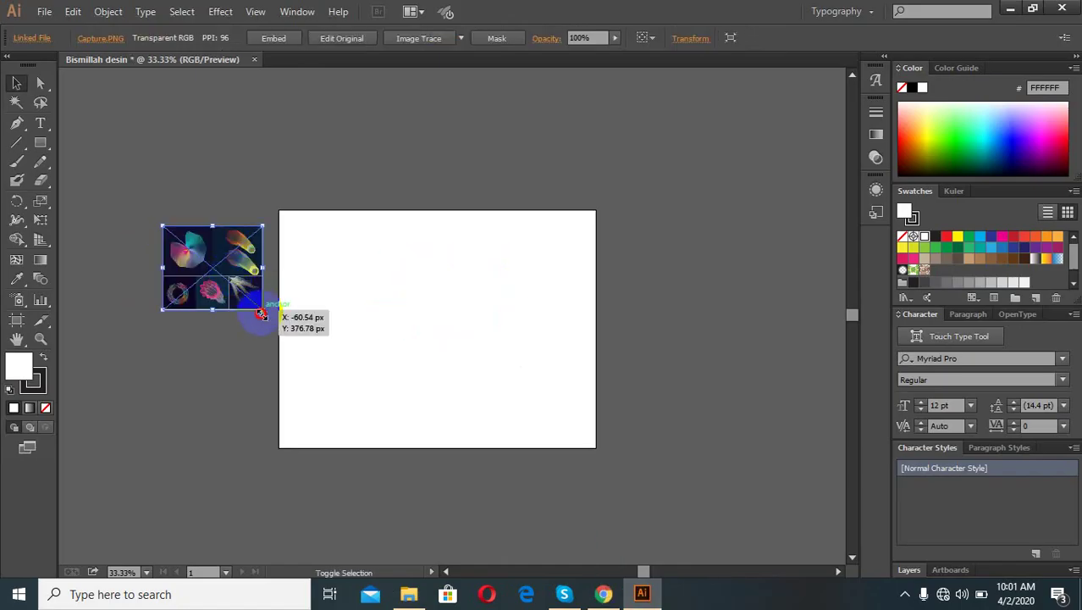
# Enlarge the reference image and move it left of the artboard
pyautogui.moveTo(262, 314); pyautogui.dragTo(336, 374)
pyautogui.moveTo(202, 287); pyautogui.dragTo(459, 355)
pyautogui.scroll(1, 459, 355)
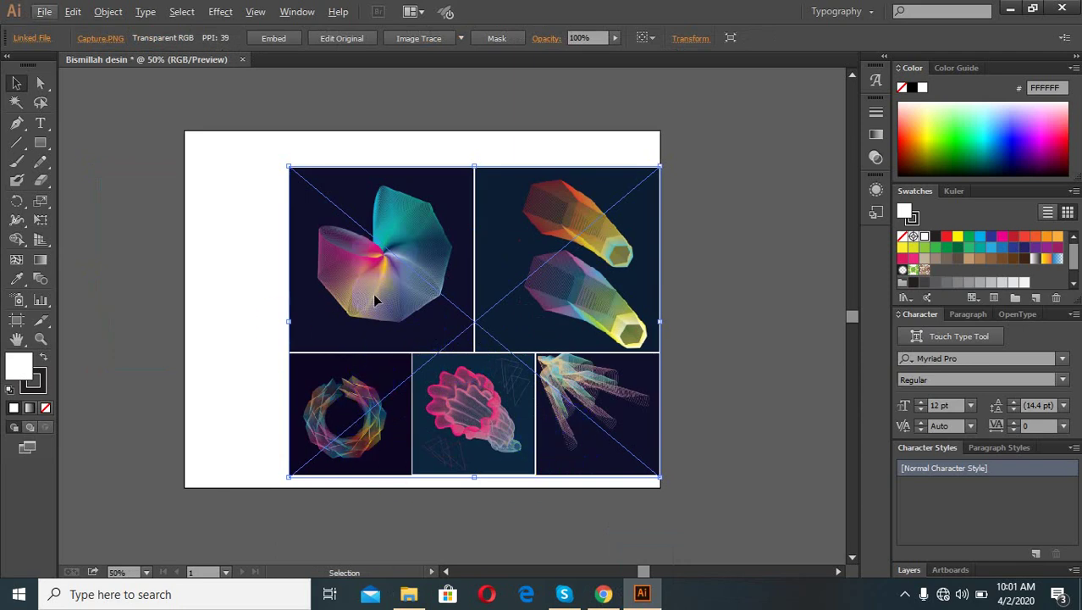
pyautogui.scroll(-2, 652, 338)
pyautogui.moveTo(618, 311); pyautogui.dragTo(322, 310)
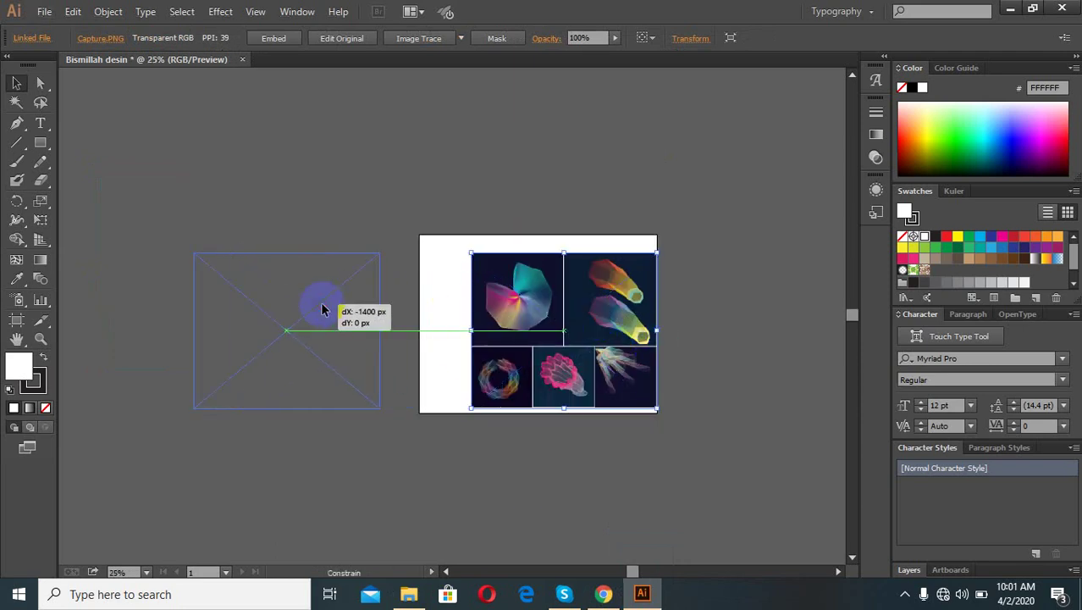
pyautogui.click(543, 290)
# Draw a small hexagon near the artboard's top-left with the Polygon tool
pyautogui.scroll(1, 543, 290)
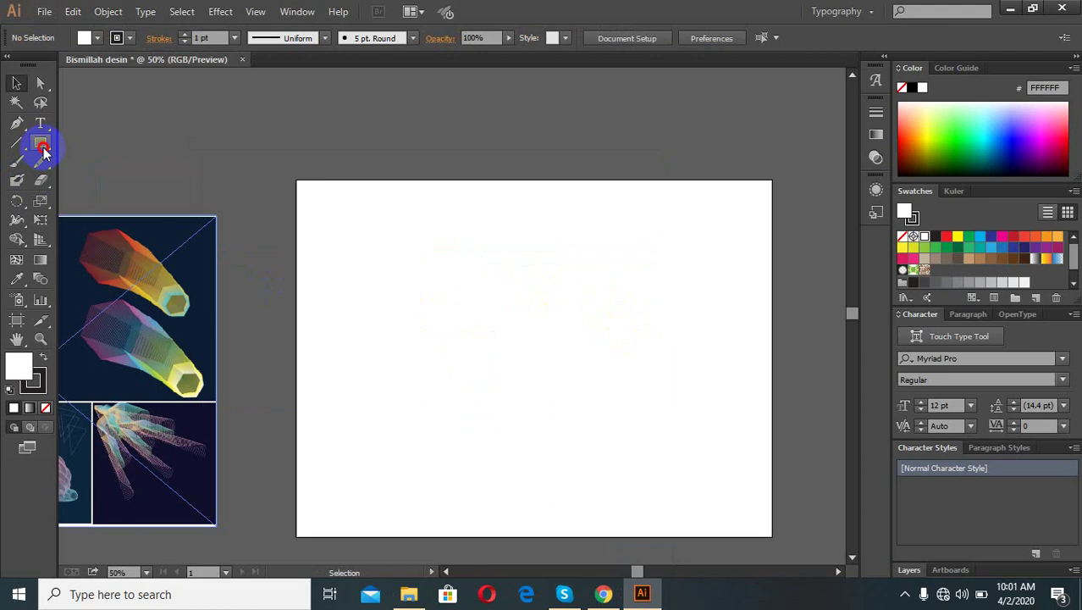
pyautogui.moveTo(44, 151); pyautogui.dragTo(73, 198)
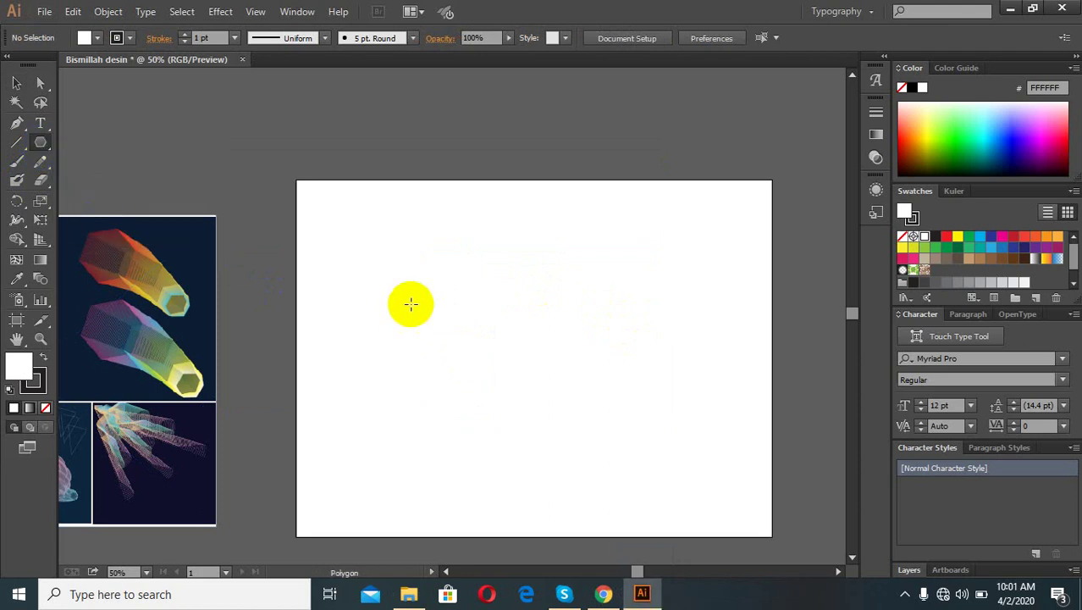
pyautogui.moveTo(373, 271); pyautogui.dragTo(397, 295)
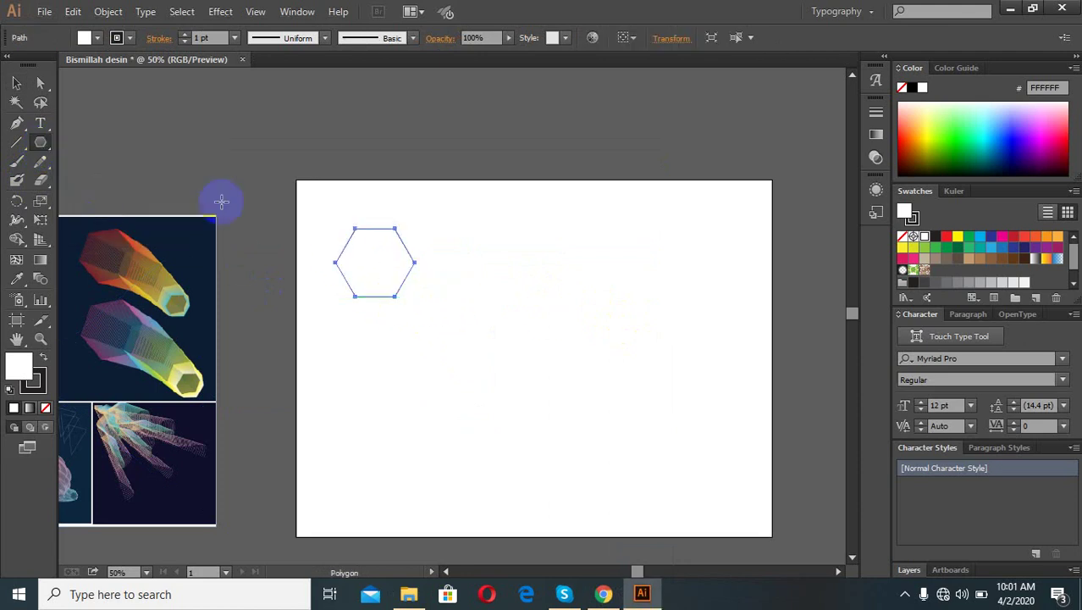
pyautogui.click(16, 82)
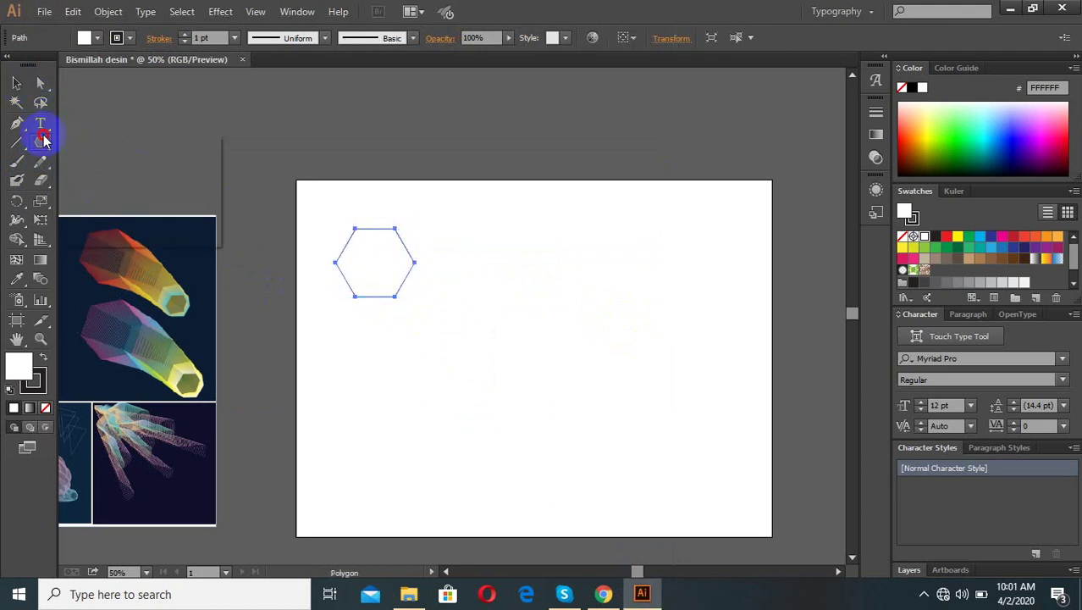
# Draw a larger hexagon, move it toward the lower middle, and select both hexagons
pyautogui.moveTo(44, 140); pyautogui.dragTo(89, 198)
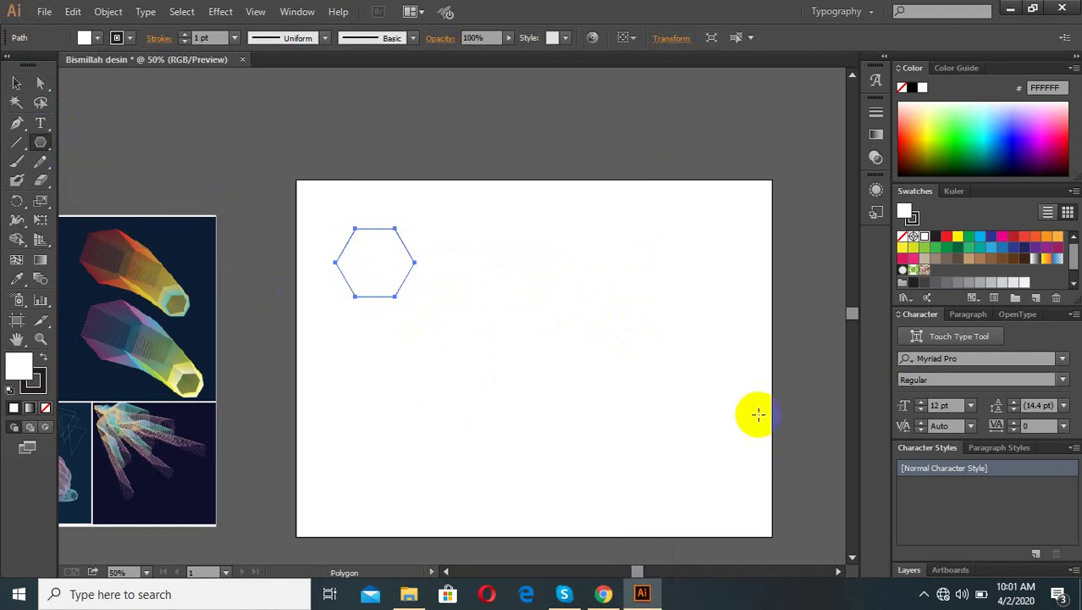
pyautogui.moveTo(609, 370); pyautogui.dragTo(665, 432)
pyautogui.click(16, 83)
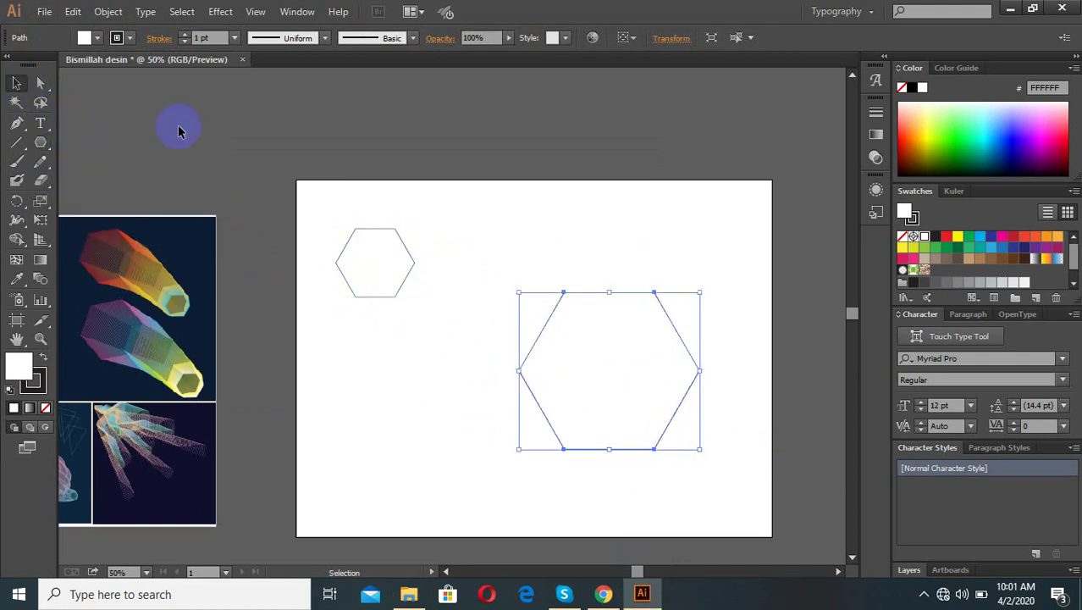
pyautogui.moveTo(653, 204); pyautogui.dragTo(402, 388)
pyautogui.moveTo(705, 261); pyautogui.dragTo(604, 398)
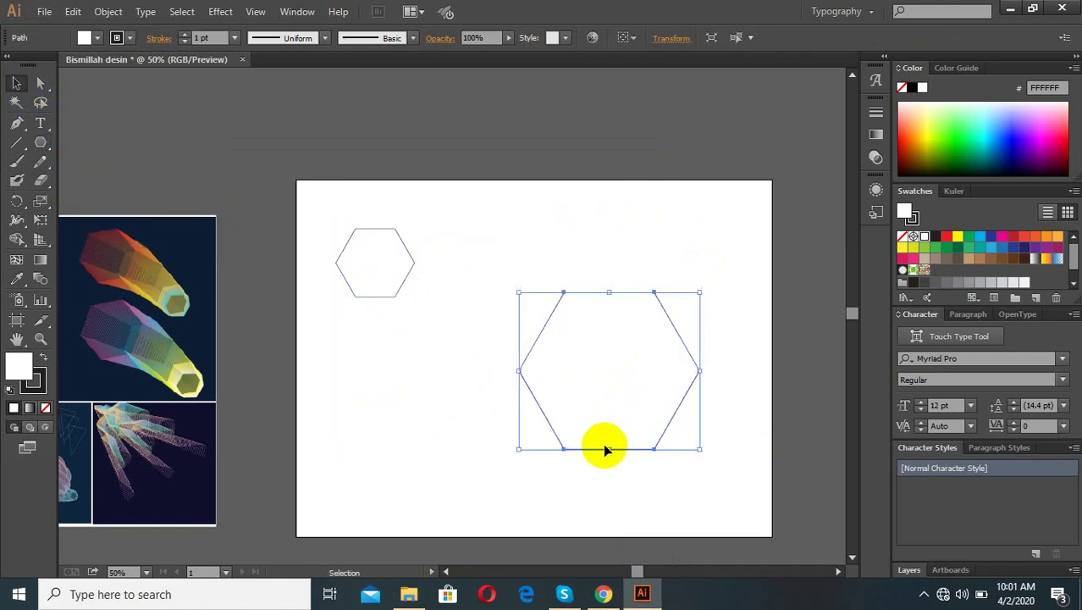
pyautogui.moveTo(602, 449); pyautogui.dragTo(542, 497)
pyautogui.scroll(-1, 700, 271)
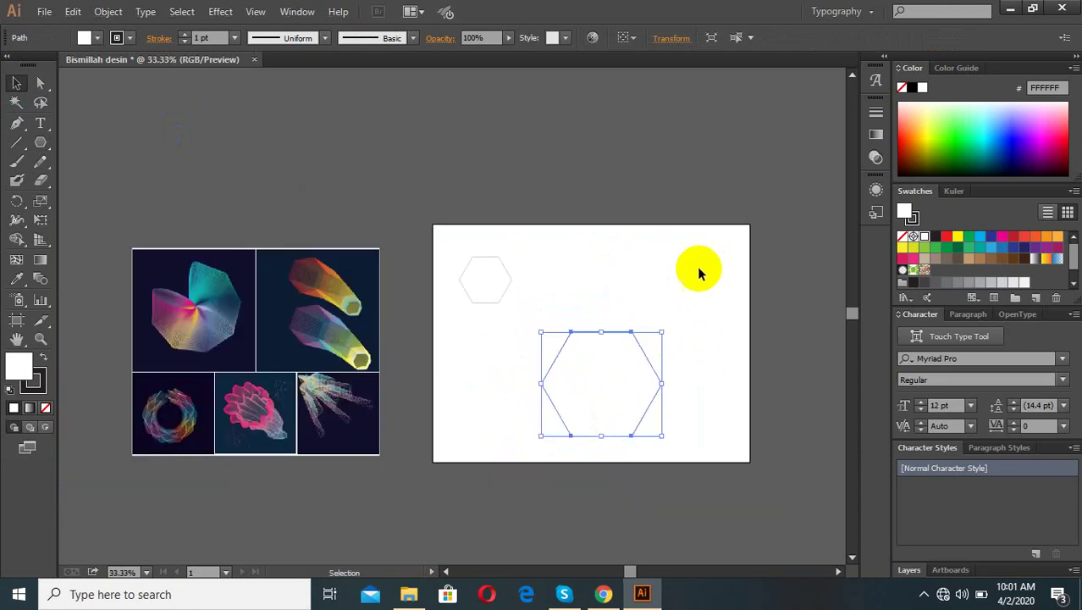
pyautogui.hotkey('ctrl', 'a')
pyautogui.scroll(1, 660, 472)
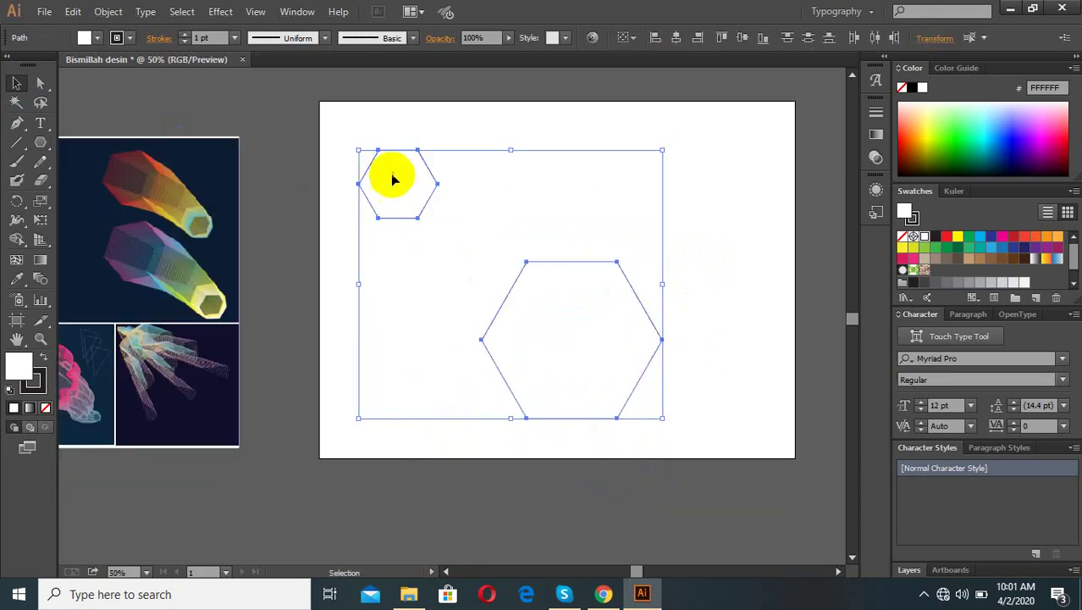
# Blend the two hexagons and switch the blend spacing to Specified Steps
pyautogui.click(107, 12)
pyautogui.moveTo(127, 383)
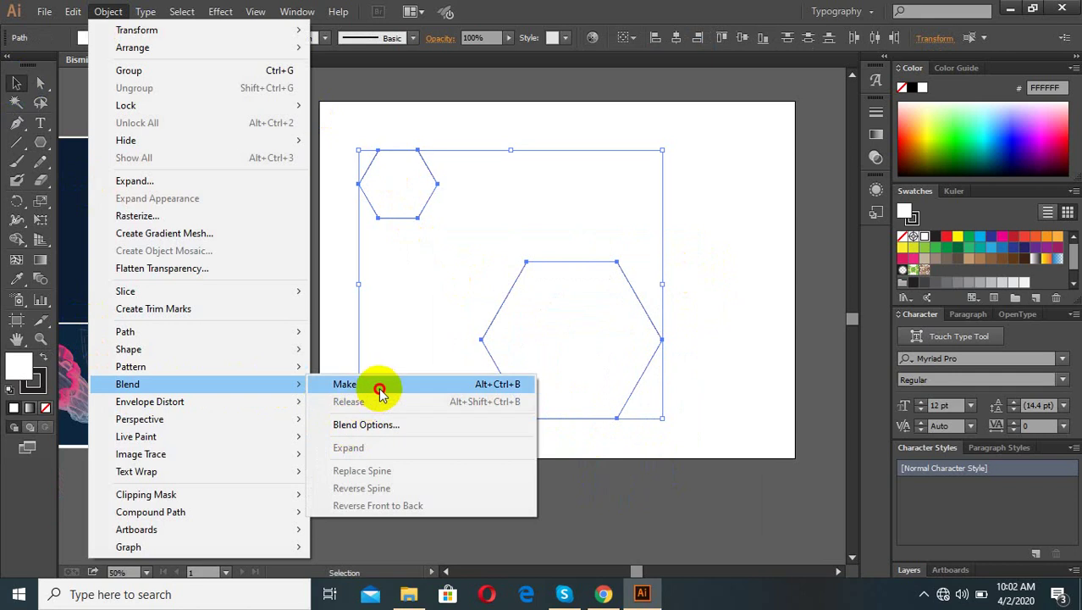
pyautogui.click(380, 384)
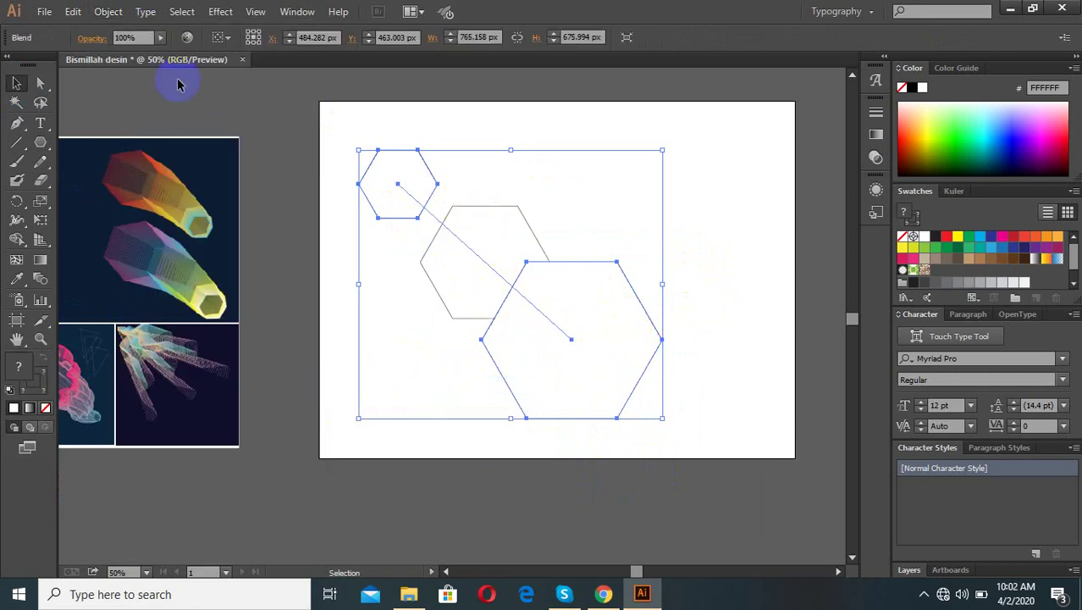
pyautogui.click(109, 12)
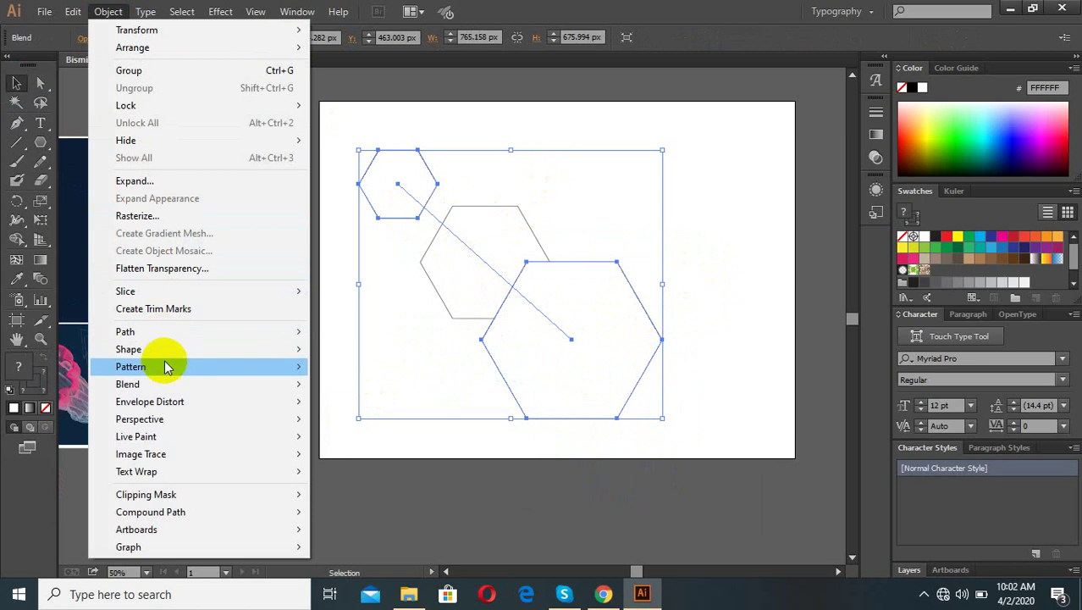
pyautogui.moveTo(127, 384)
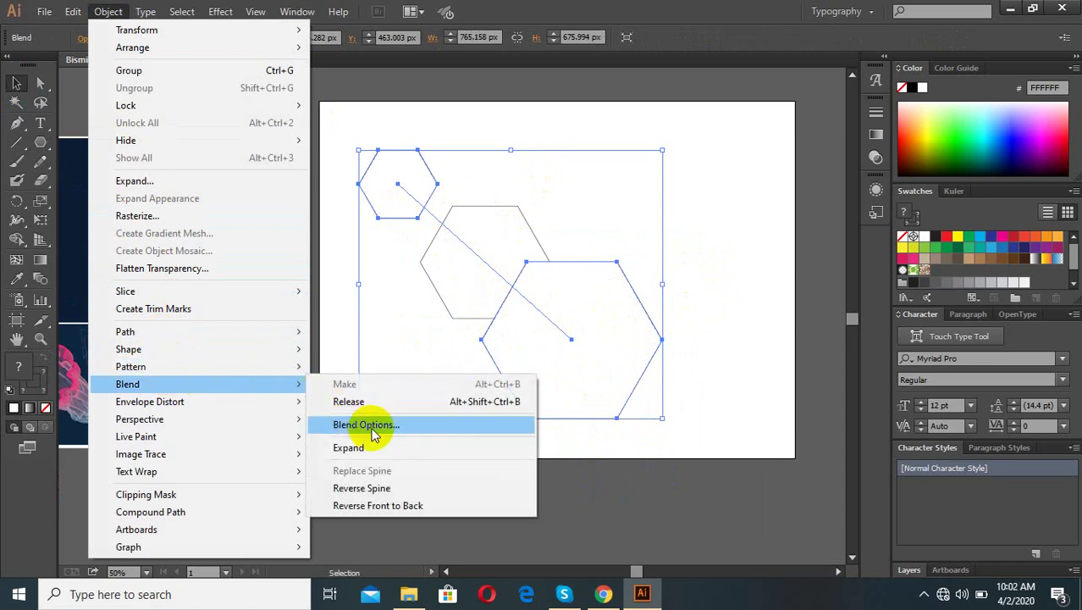
pyautogui.click(374, 435)
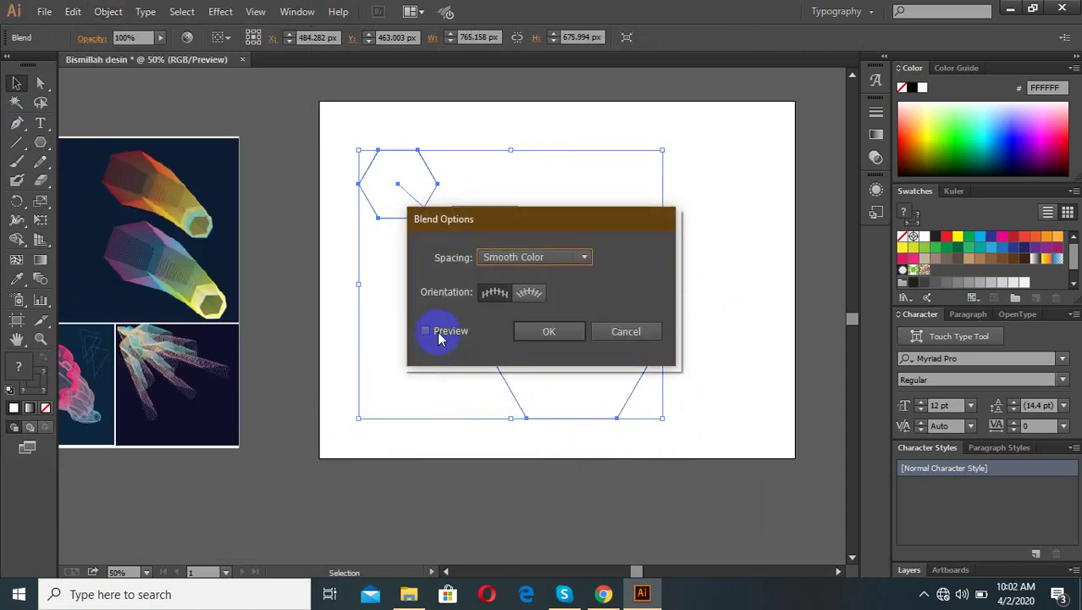
pyautogui.moveTo(524, 241); pyautogui.dragTo(688, 132)
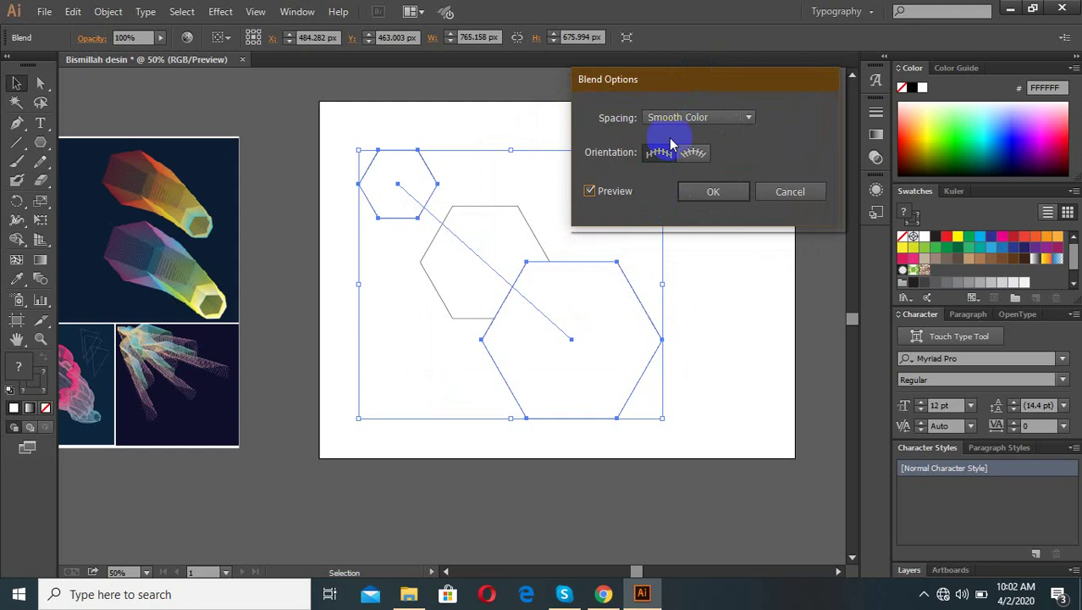
pyautogui.click(696, 118)
pyautogui.click(694, 151)
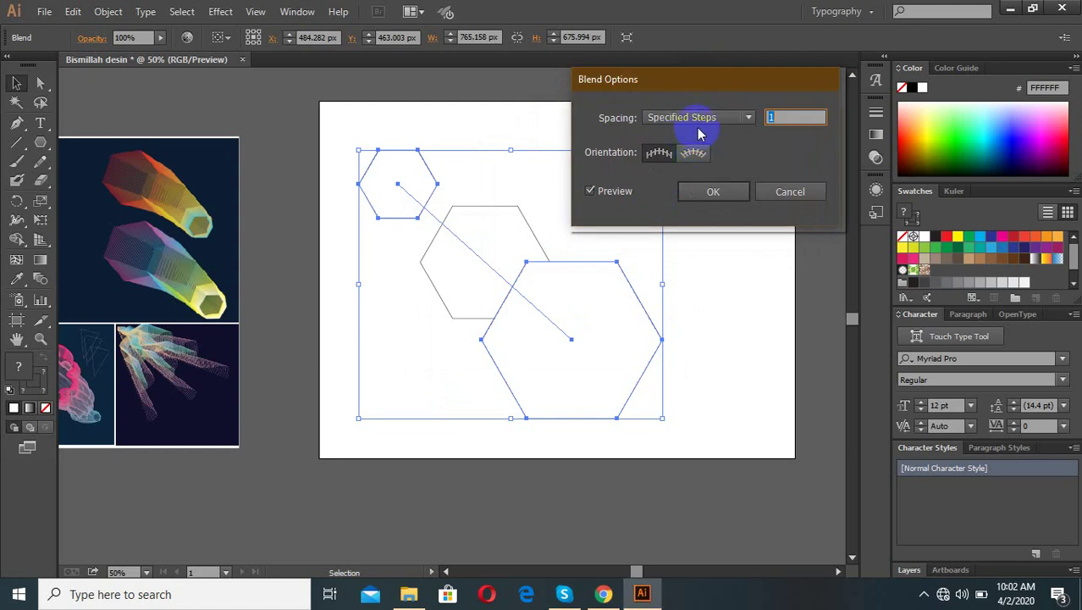
# Raise the blend to 62 specified steps and confirm
pyautogui.press('Up')
pyautogui.press('Up')
pyautogui.press('Up')
pyautogui.press('Up')
pyautogui.press('Up')
pyautogui.press('Up')
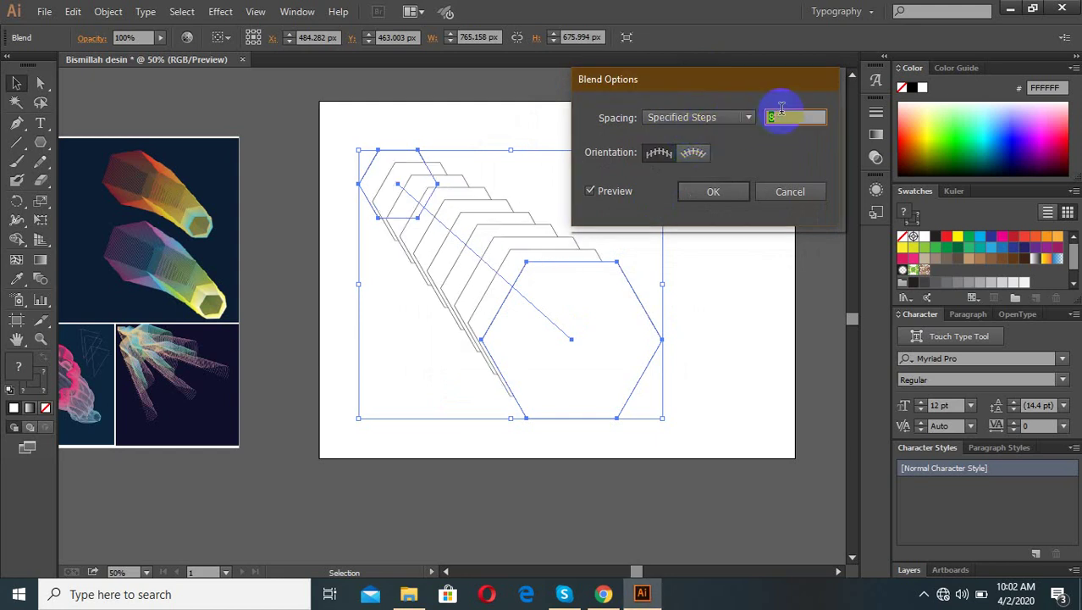
pyautogui.press('Up')
pyautogui.press('Up')
pyautogui.press('Up')
pyautogui.press('Up')
pyautogui.press('Up')
pyautogui.press('Up')
pyautogui.press('Up')
pyautogui.press('Up')
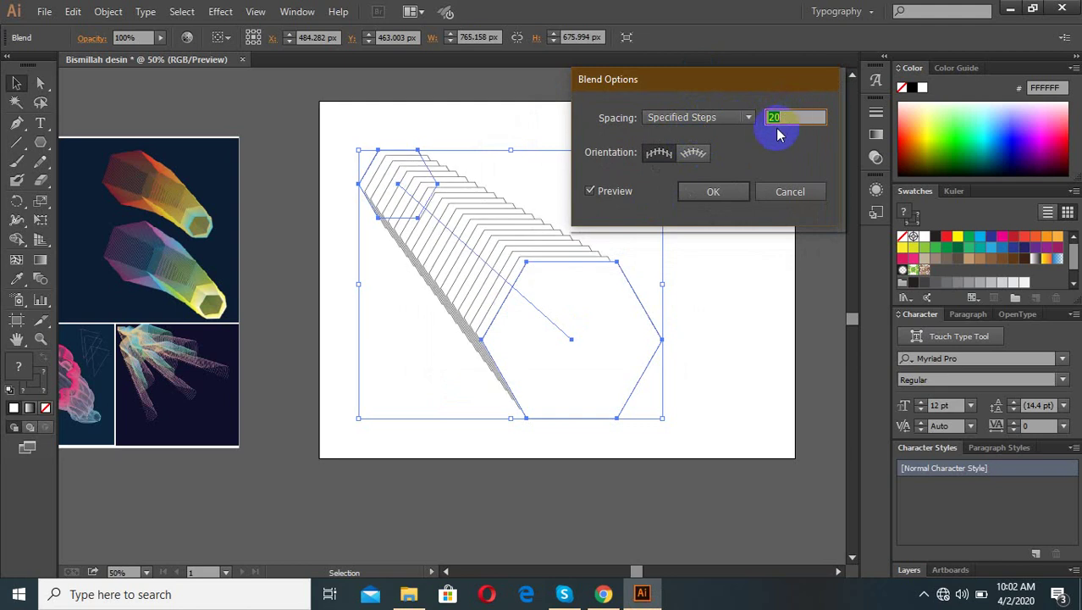
pyautogui.click(693, 152)
pyautogui.click(796, 115)
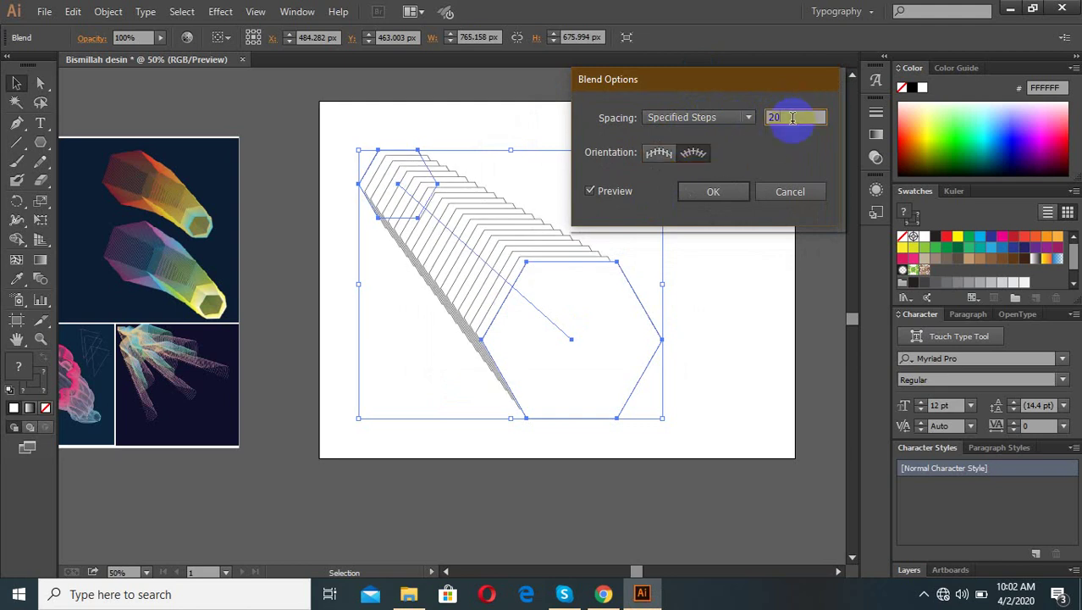
pyautogui.press('Up')
pyautogui.press('Up')
pyautogui.press('Up')
pyautogui.press('Up')
pyautogui.press('Up')
pyautogui.press('Up')
pyautogui.press('Up')
pyautogui.press('Up')
pyautogui.press('Up')
pyautogui.press('Up')
pyautogui.press('Up')
pyautogui.press('Up')
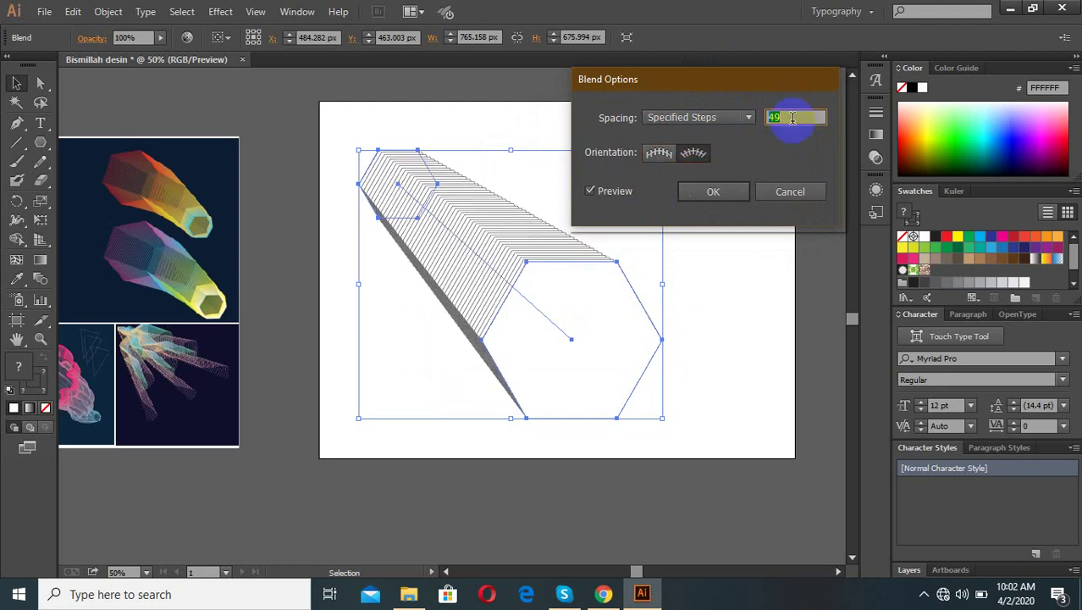
pyautogui.press('Up')
pyautogui.press('Up')
pyautogui.press('Up')
pyautogui.press('Up')
pyautogui.press('Up')
pyautogui.press('Up')
pyautogui.press('Up')
pyautogui.press('Up')
pyautogui.press('Up')
pyautogui.press('Up')
pyautogui.press('Up')
pyautogui.press('Up')
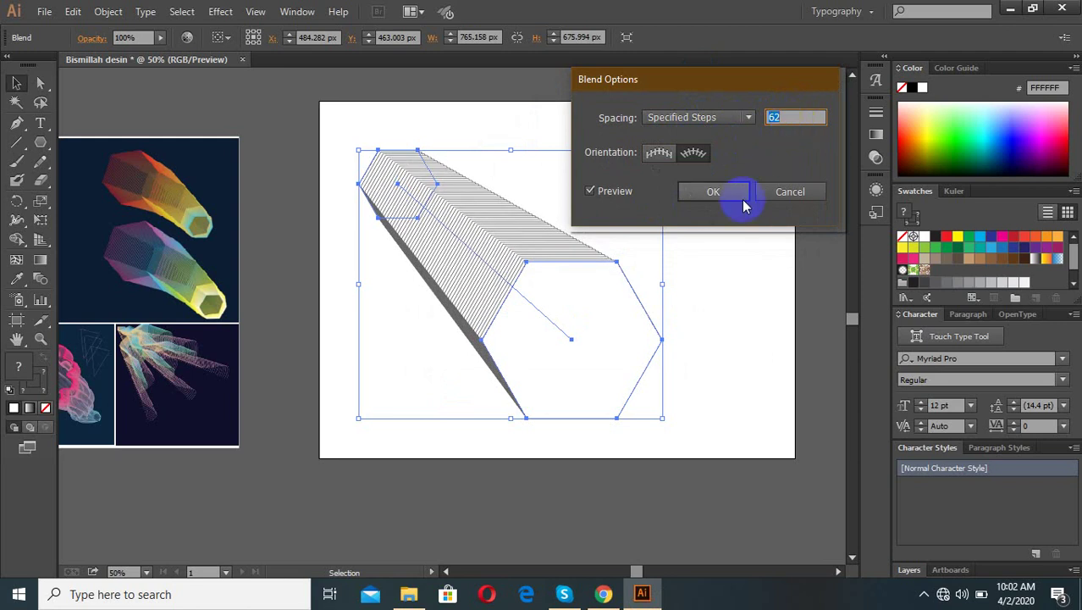
pyautogui.click(744, 205)
pyautogui.click(580, 191)
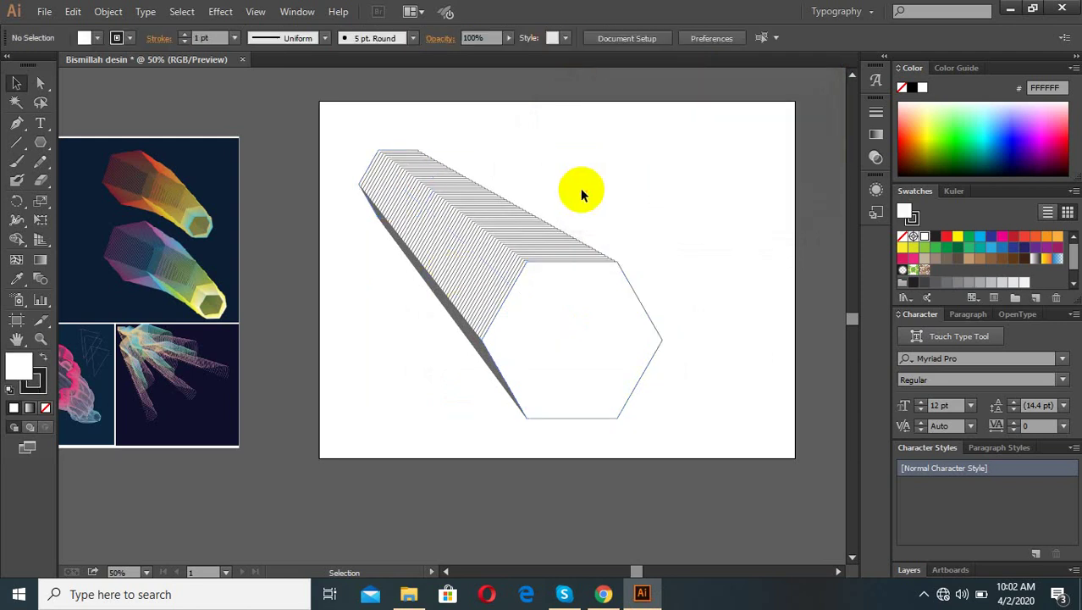
# Select the hexagon blend and apply Object > Path > Add Anchor Points
pyautogui.moveTo(593, 164); pyautogui.dragTo(434, 404)
pyautogui.scroll(-2, 447, 302)
pyautogui.scroll(2, 523, 302)
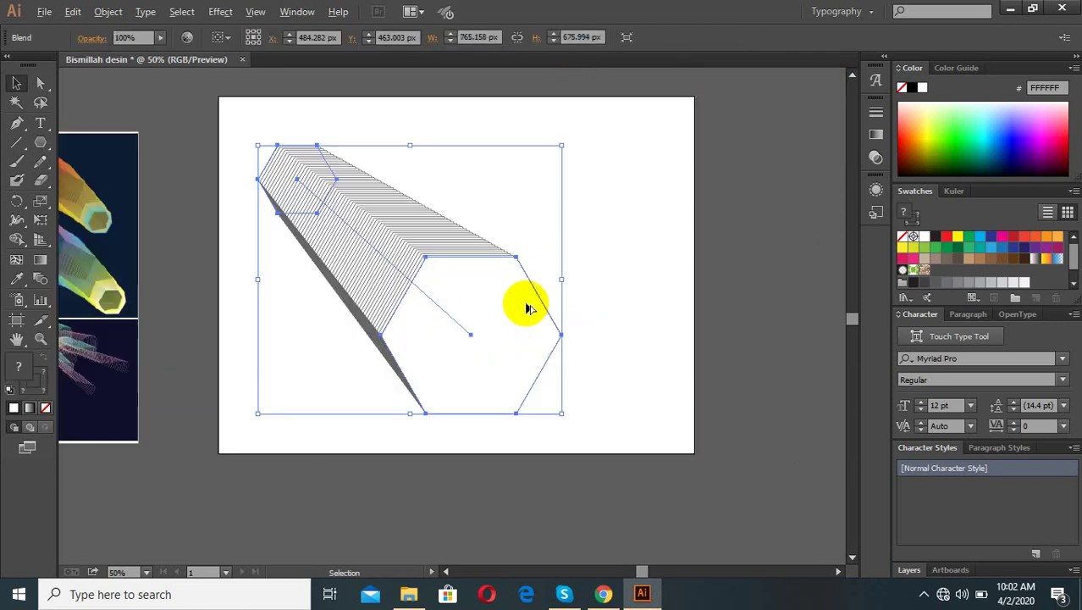
pyautogui.click(590, 232)
pyautogui.scroll(-2, 621, 235)
pyautogui.moveTo(440, 316); pyautogui.dragTo(480, 236)
pyautogui.scroll(2, 480, 235)
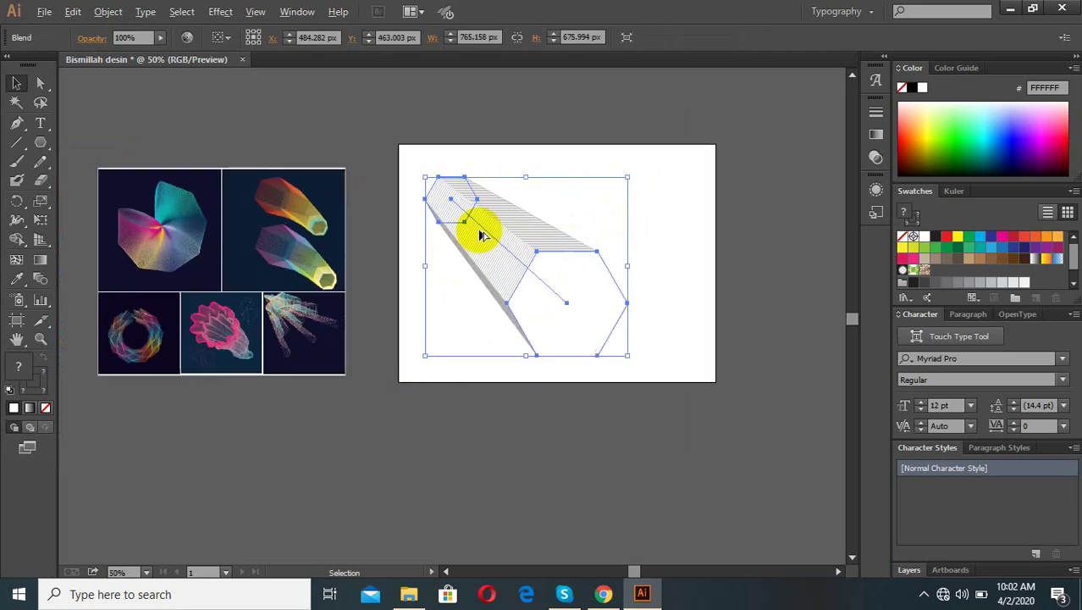
pyautogui.scroll(1, 481, 235)
pyautogui.click(696, 188)
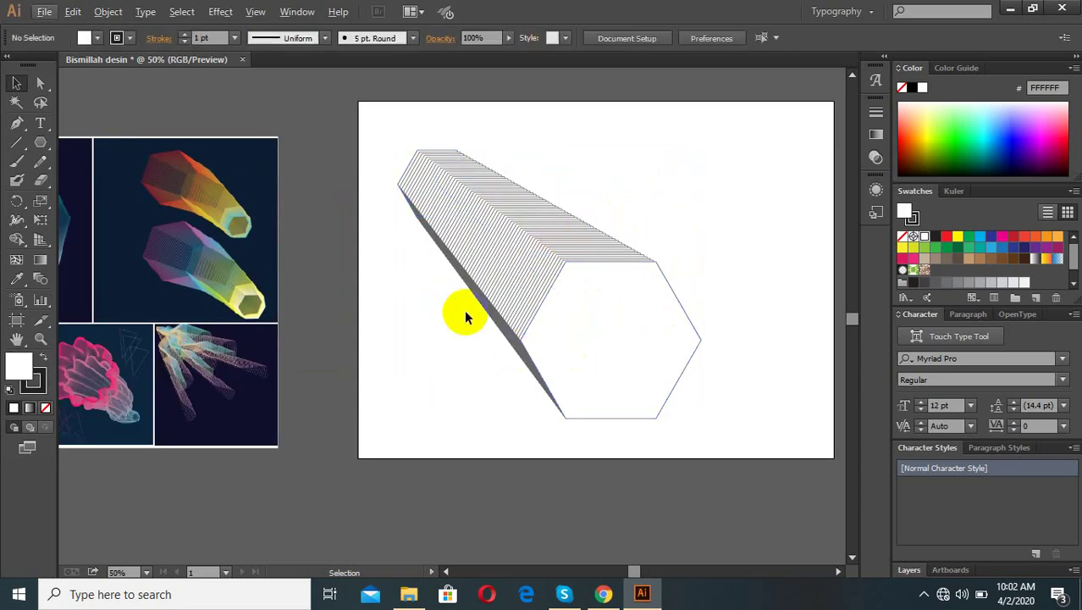
pyautogui.click(496, 302)
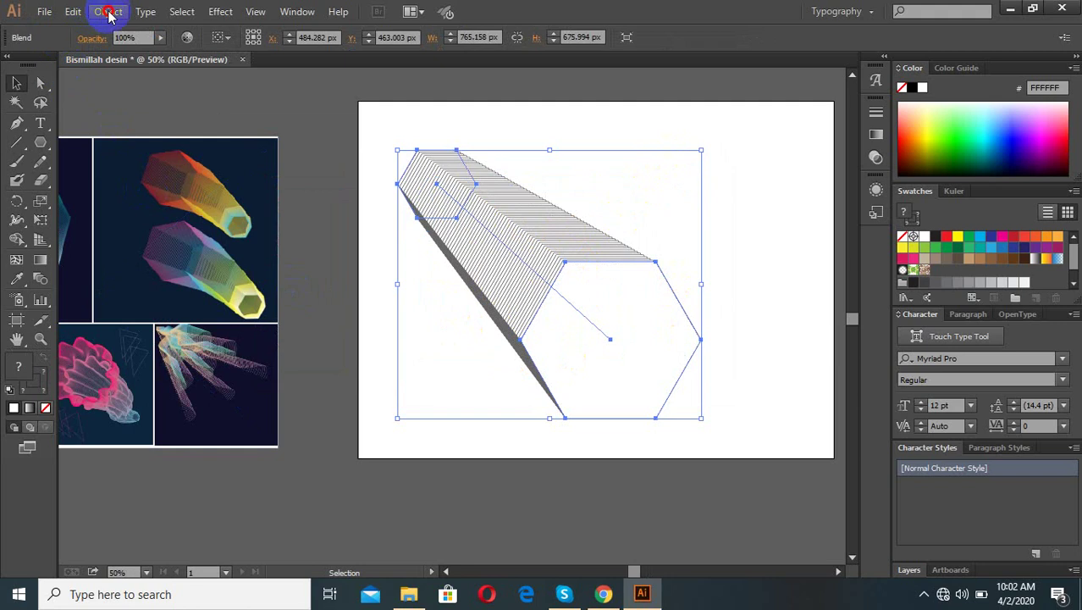
pyautogui.click(108, 12)
pyautogui.moveTo(125, 331)
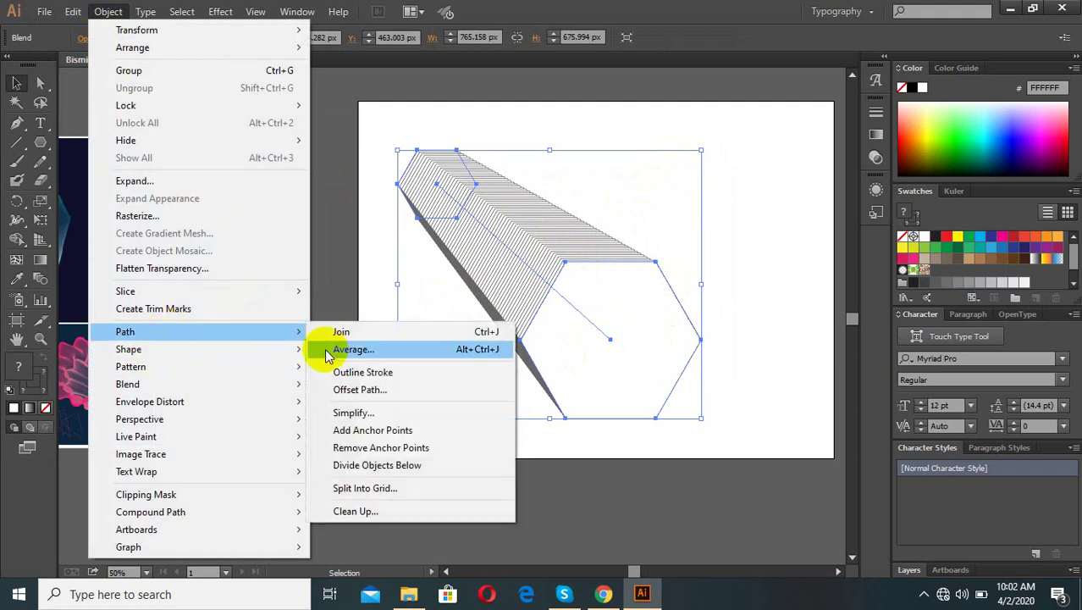
pyautogui.click(373, 430)
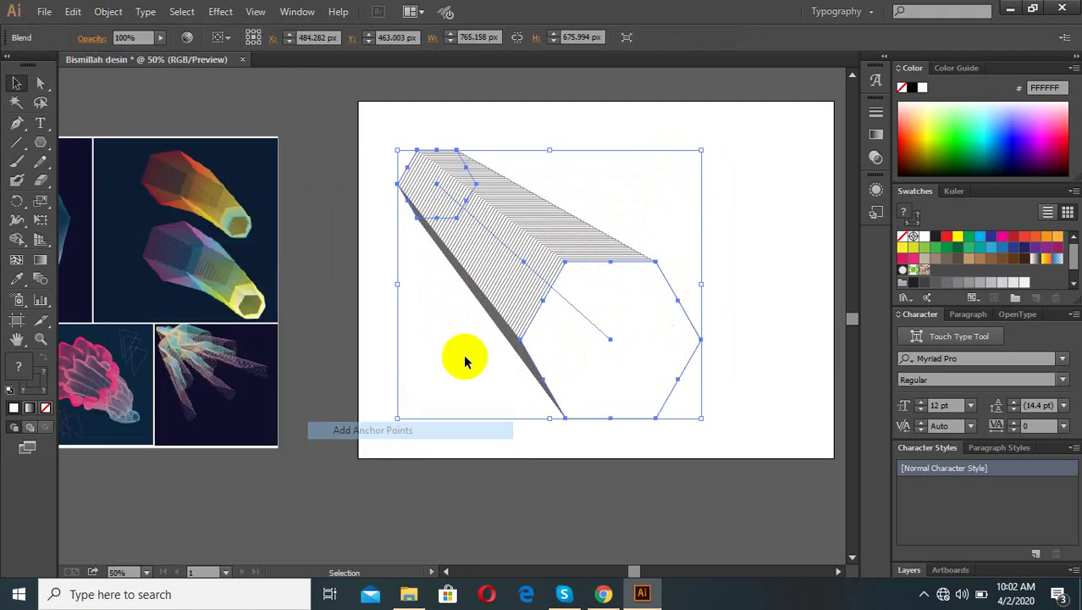
# Isolate the blend and drag its spine's middle anchor up and right
pyautogui.doubleClick(520, 261)
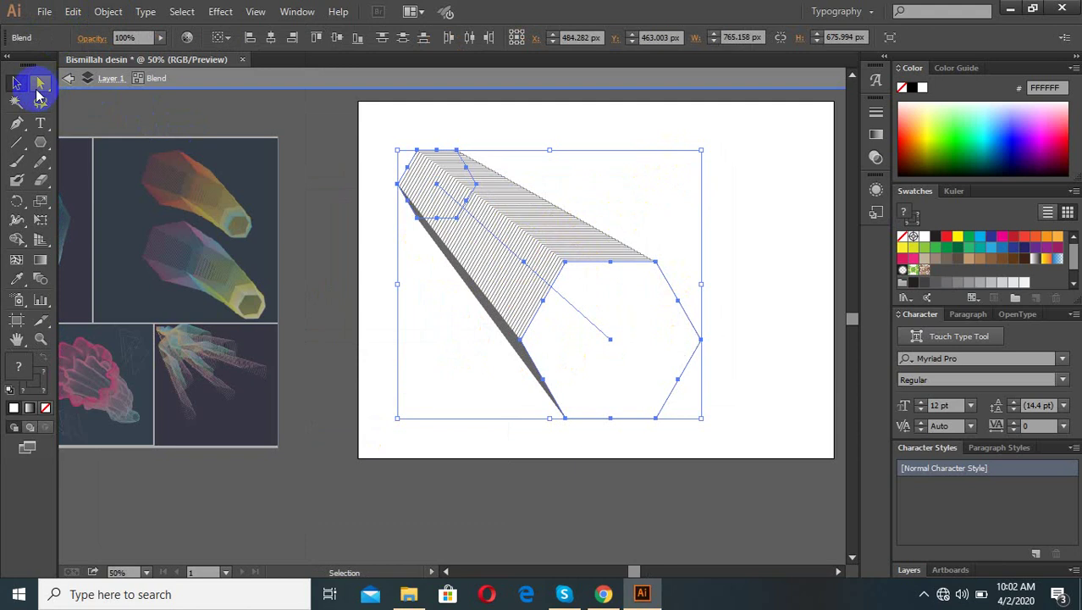
pyautogui.click(38, 92)
pyautogui.moveTo(523, 263)
pyautogui.mouseDown()
pyautogui.moveTo(633, 201)
pyautogui.moveTo(609, 174)
pyautogui.mouseUp()
pyautogui.click(597, 356)
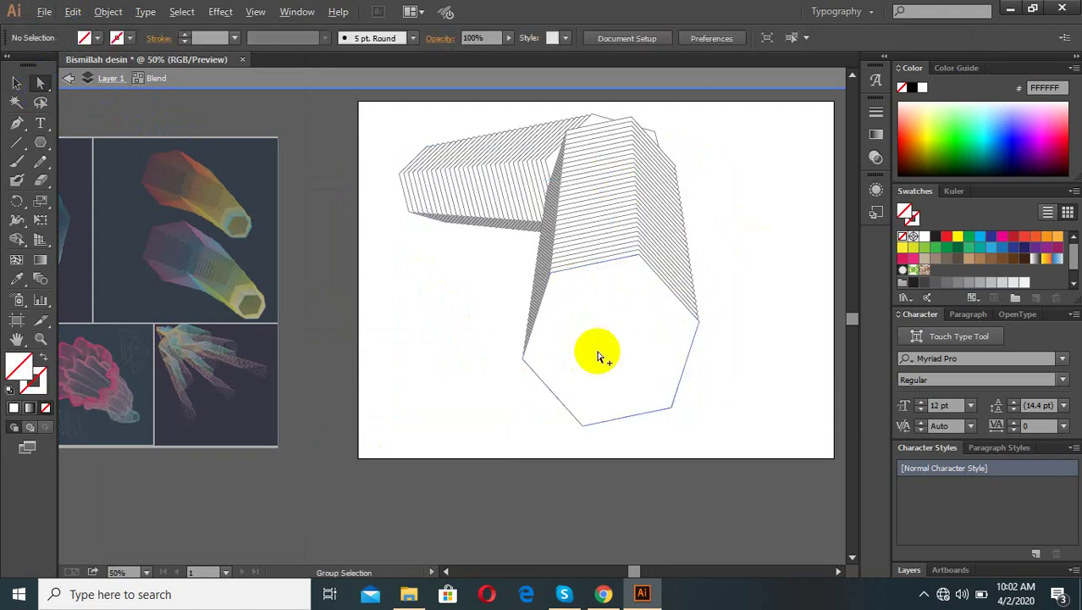
# Select the bent blend and fill it with red
pyautogui.scroll(-2, 573, 394)
pyautogui.click(550, 332)
pyautogui.scroll(2, 550, 331)
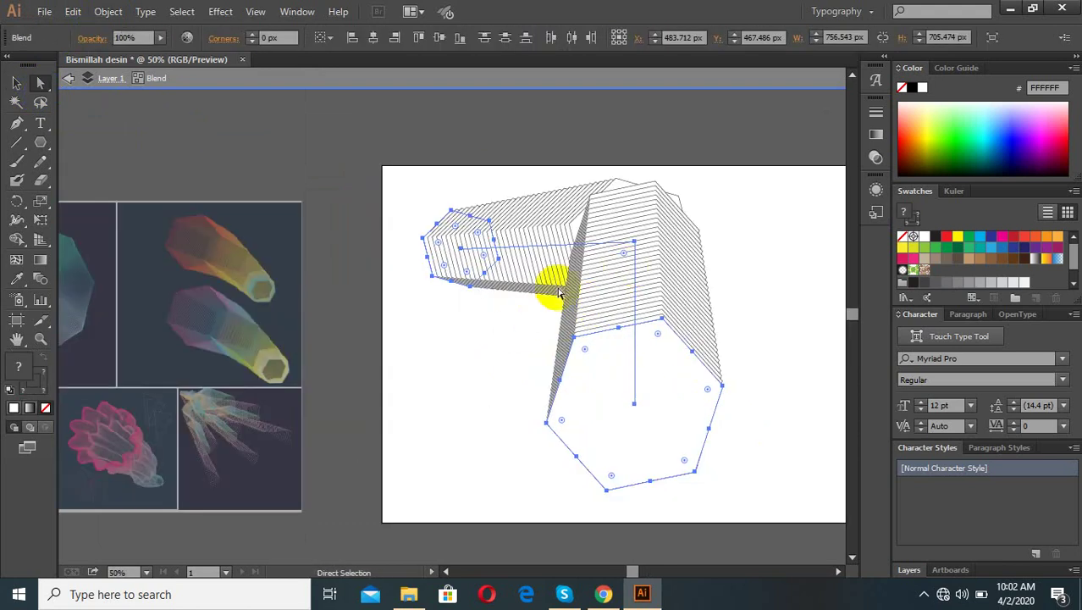
pyautogui.click(727, 230)
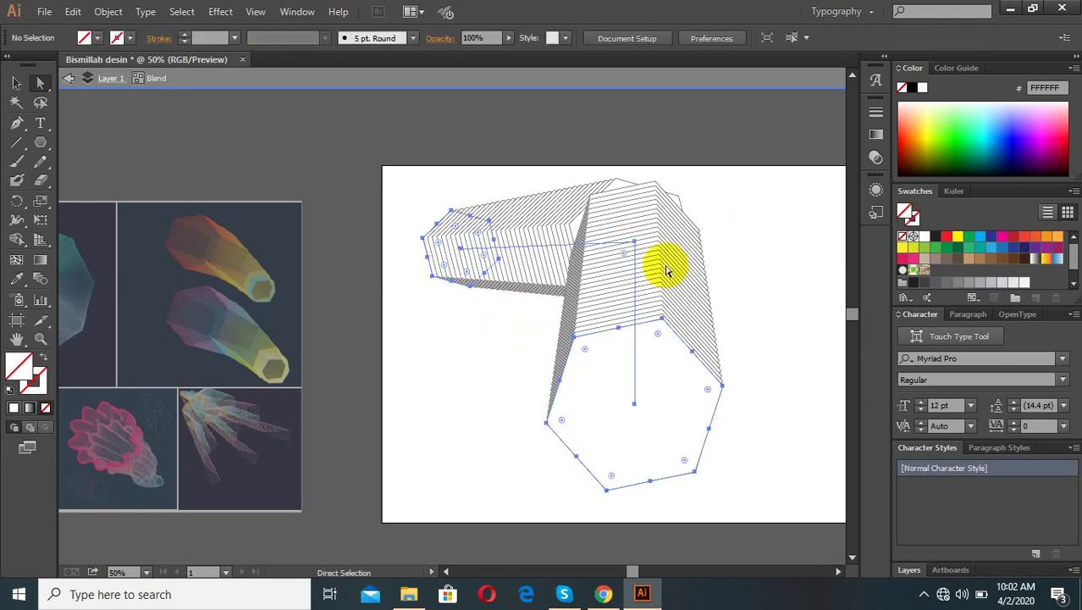
pyautogui.click(667, 269)
pyautogui.click(942, 244)
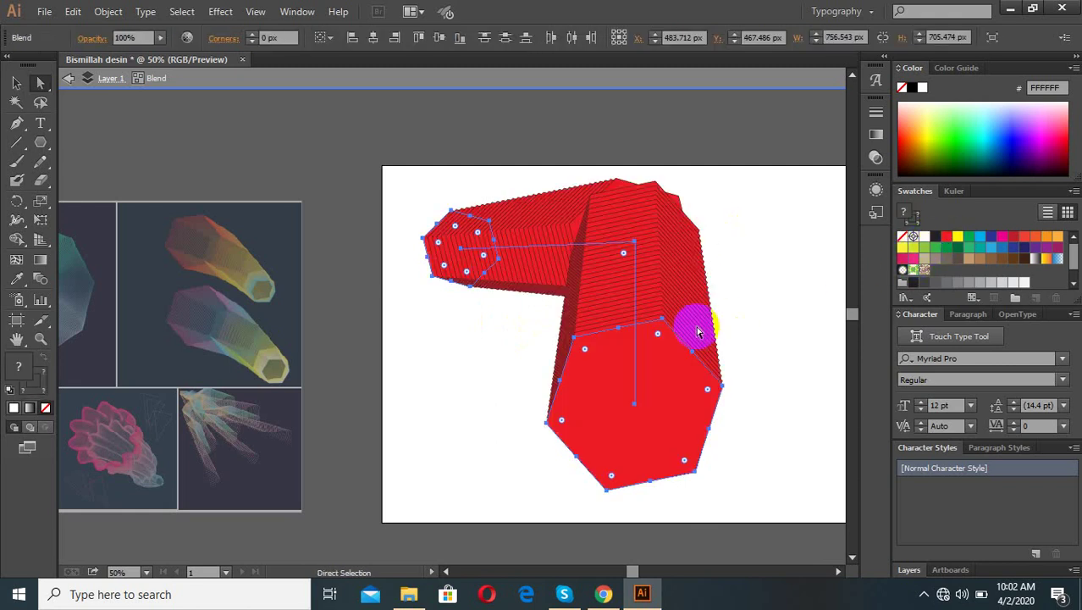
# Change the blend's fill to the blue gradient swatch
pyautogui.click(1058, 260)
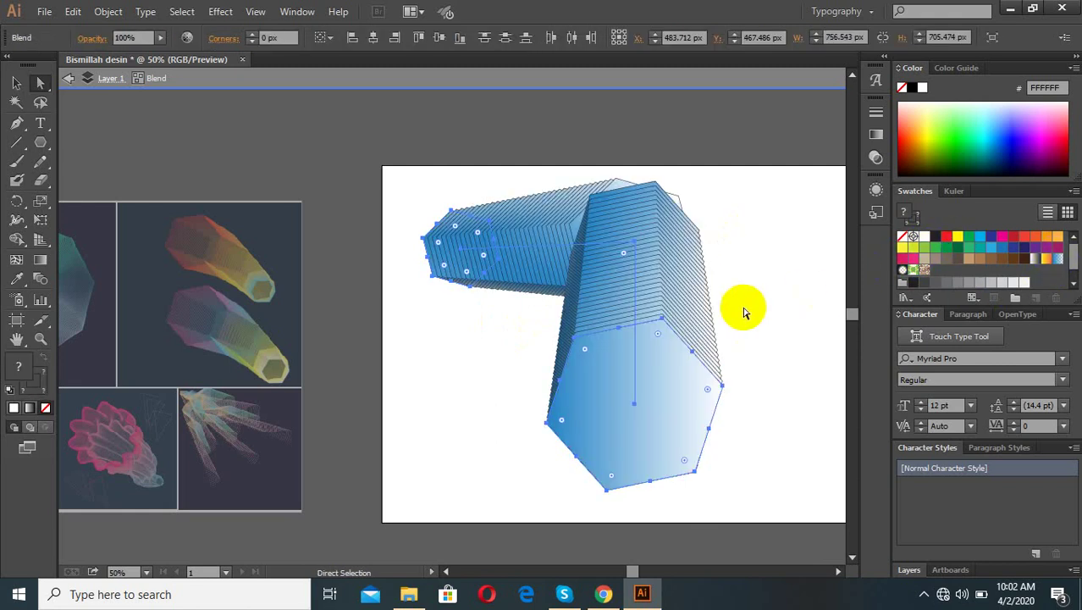
pyautogui.click(530, 368)
pyautogui.scroll(-2, 584, 394)
pyautogui.scroll(2, 640, 398)
# Move the front hexagon down-left and shift the far end left
pyautogui.click(623, 341)
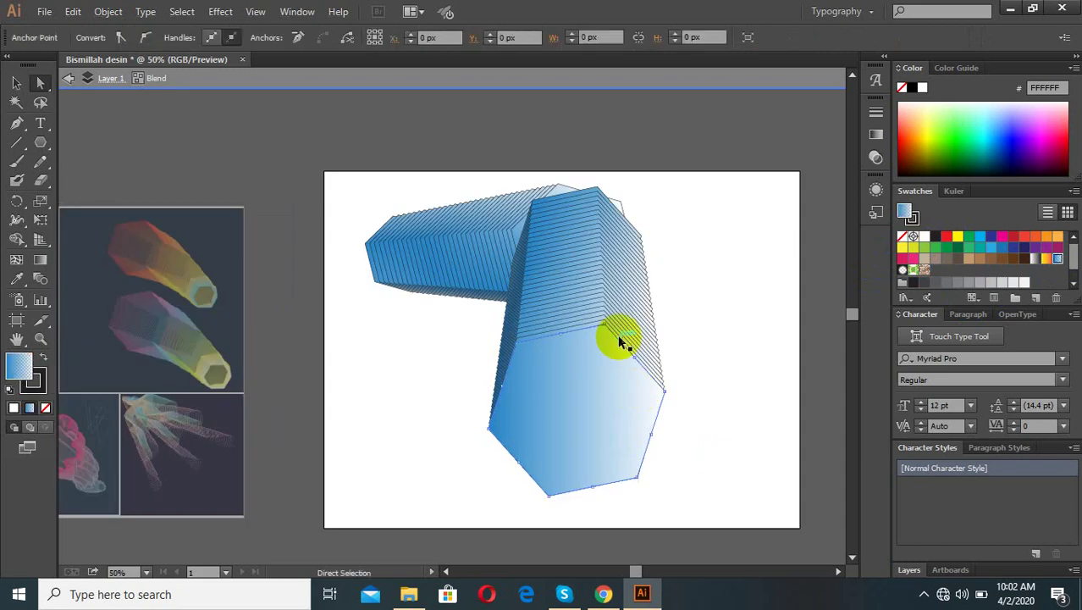
pyautogui.moveTo(623, 366)
pyautogui.mouseDown()
pyautogui.moveTo(473, 409)
pyautogui.moveTo(642, 402)
pyautogui.moveTo(547, 420)
pyautogui.moveTo(640, 447)
pyautogui.mouseUp()
pyautogui.scroll(-1, 563, 411)
pyautogui.scroll(-2, 559, 380)
pyautogui.moveTo(603, 408); pyautogui.dragTo(542, 441)
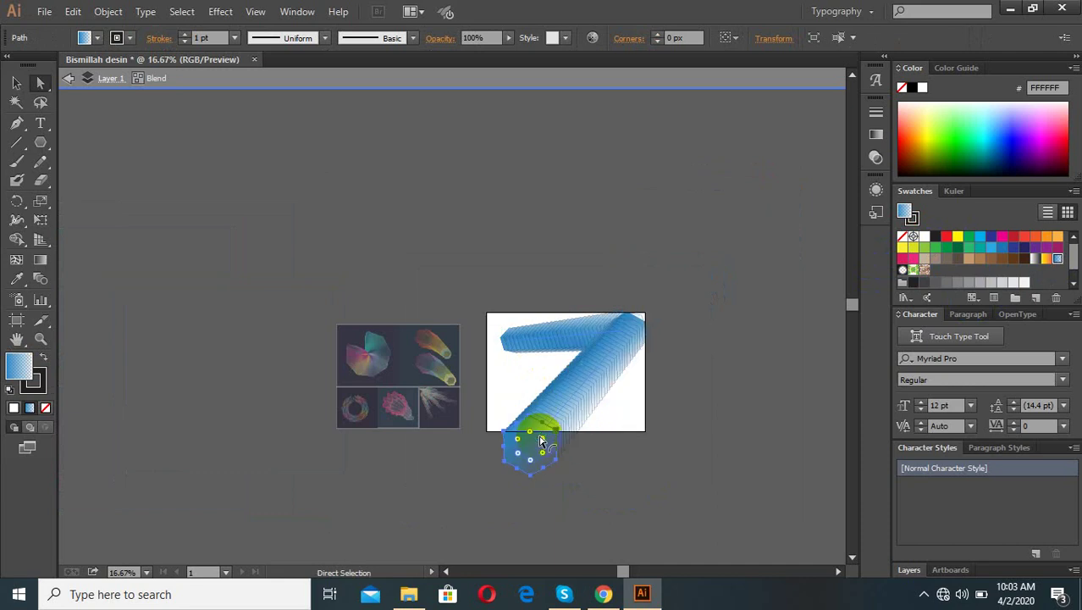
pyautogui.moveTo(631, 361); pyautogui.dragTo(577, 364)
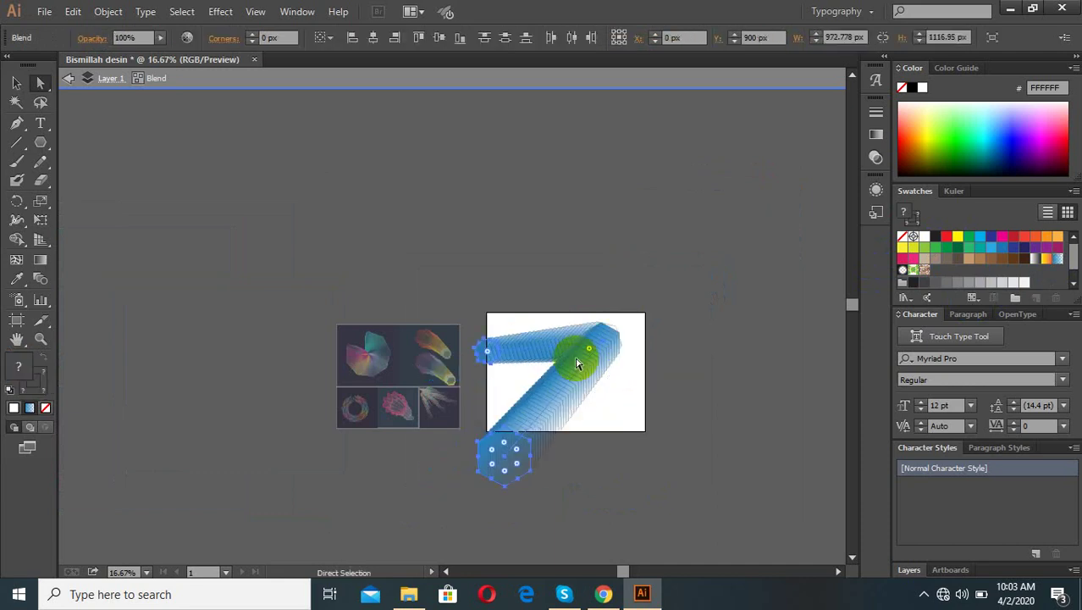
# Round the hexagon ends' corners and reposition the blend's bottom end
pyautogui.moveTo(591, 351)
pyautogui.mouseDown()
pyautogui.moveTo(566, 361)
pyautogui.moveTo(599, 346)
pyautogui.moveTo(613, 352)
pyautogui.moveTo(496, 363)
pyautogui.mouseUp()
pyautogui.scroll(2, 556, 364)
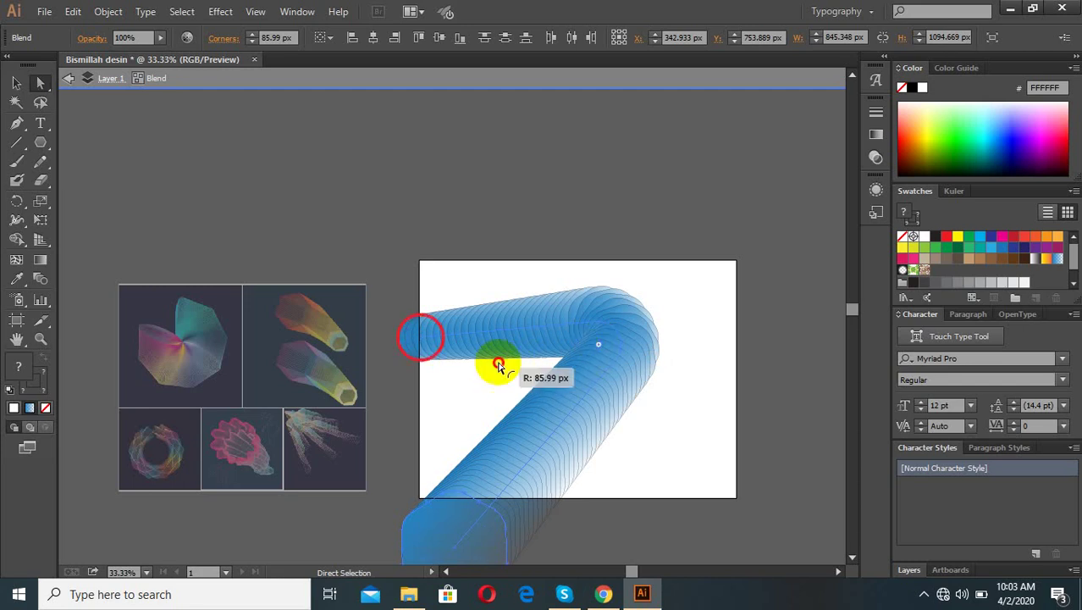
pyautogui.scroll(-2, 527, 358)
pyautogui.scroll(1, 482, 447)
pyautogui.moveTo(482, 447); pyautogui.dragTo(580, 442)
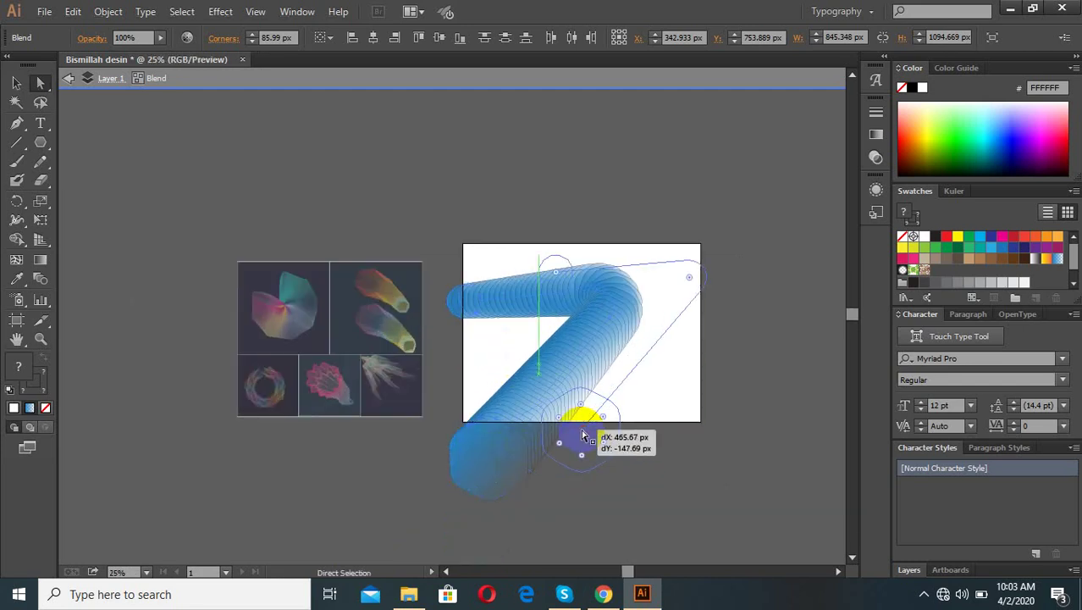
# Pull the blend's anchors and ends into a smaller 7 shape
pyautogui.click(714, 435)
pyautogui.moveTo(694, 483); pyautogui.dragTo(576, 234)
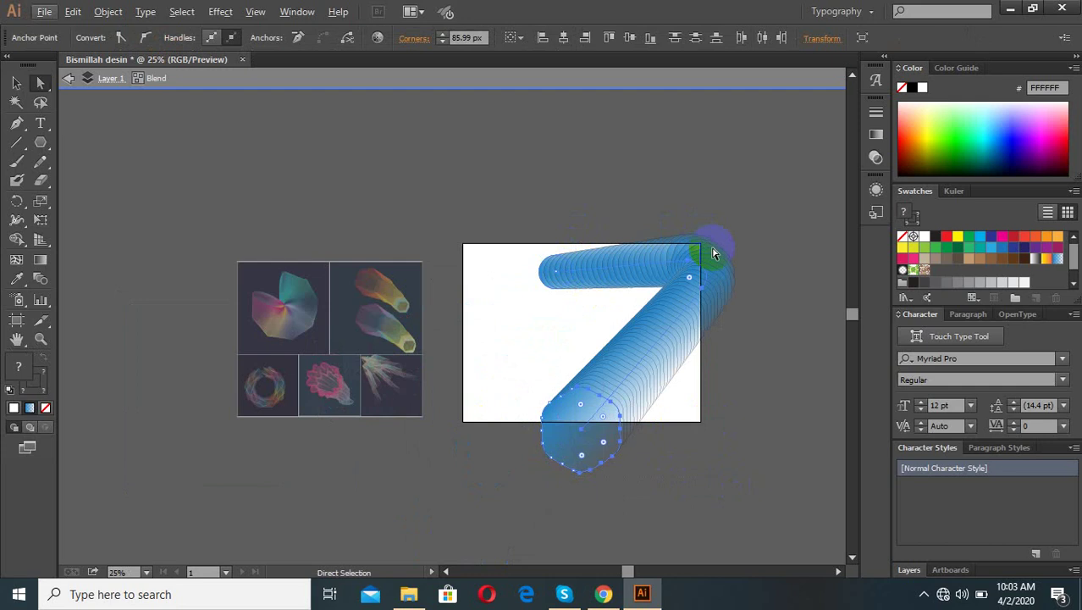
pyautogui.moveTo(714, 253)
pyautogui.mouseDown()
pyautogui.moveTo(652, 286)
pyautogui.moveTo(671, 282)
pyautogui.mouseUp()
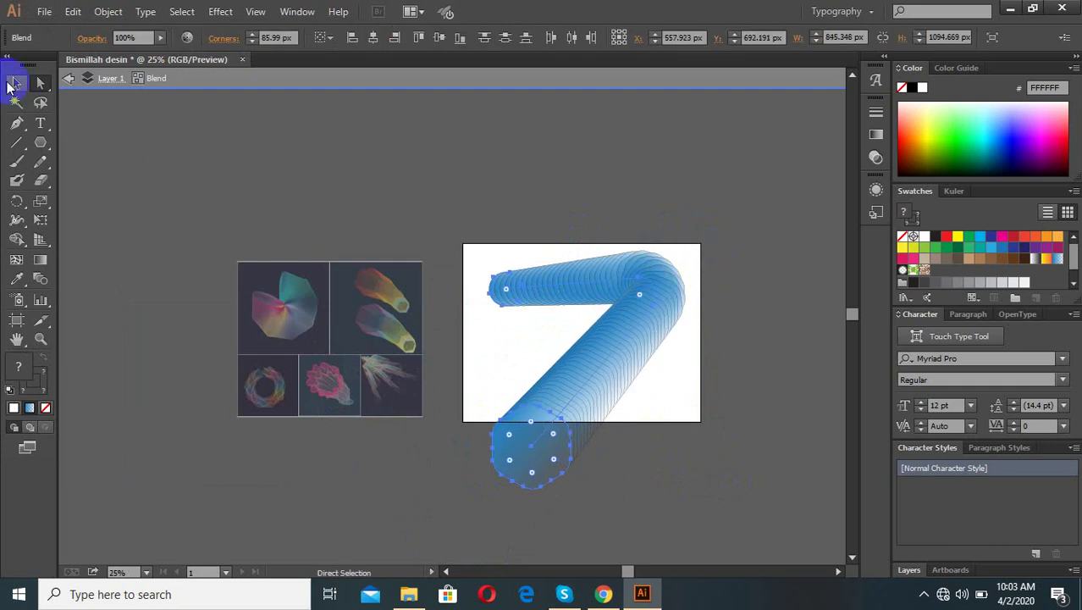
pyautogui.click(12, 84)
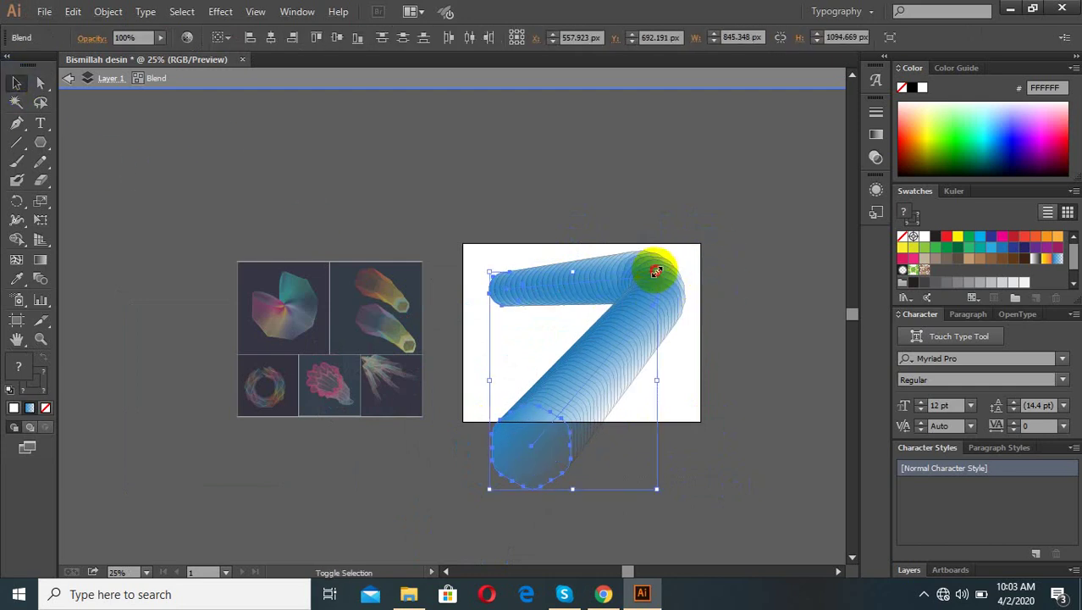
pyautogui.moveTo(656, 271)
pyautogui.mouseDown()
pyautogui.moveTo(576, 354)
pyautogui.moveTo(485, 174)
pyautogui.mouseUp()
# Move the 7 above the artboard and exit isolation mode
pyautogui.click(640, 451)
pyautogui.click(592, 374)
pyautogui.hotkey('ctrl', '+')
pyautogui.hotkey('ctrl', '+')
pyautogui.hotkey('ctrl', '+')
pyautogui.hotkey('ctrl', '-')
pyautogui.hotkey('ctrl', '-')
pyautogui.moveTo(554, 311); pyautogui.dragTo(531, 156)
pyautogui.click(637, 296)
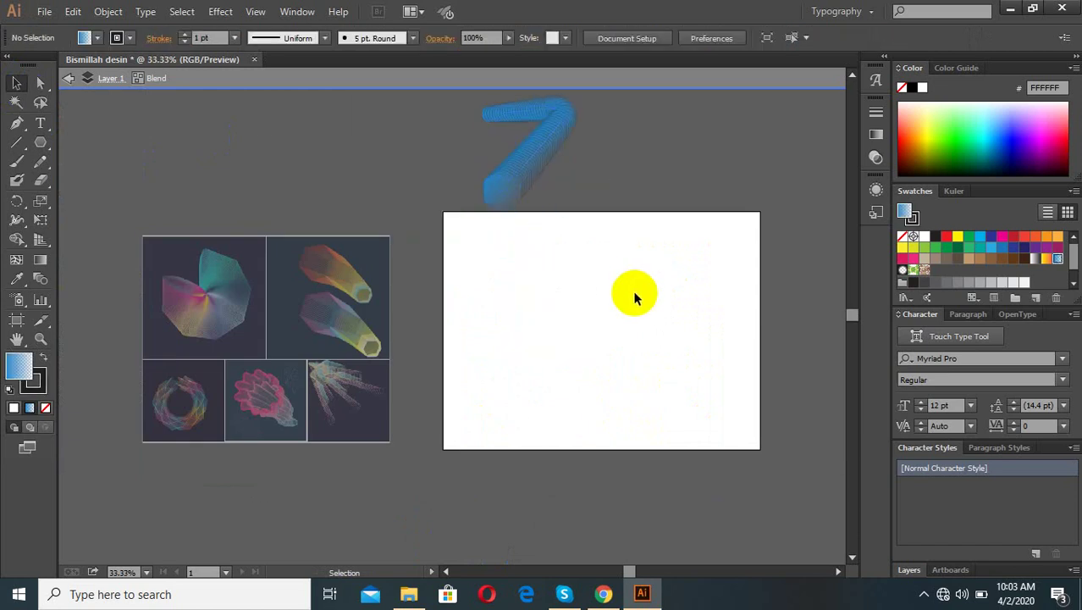
pyautogui.press('Escape')
pyautogui.scroll(1, 629, 291)
# Draw a small star near the artboard's top-left with the Star tool
pyautogui.click(44, 149)
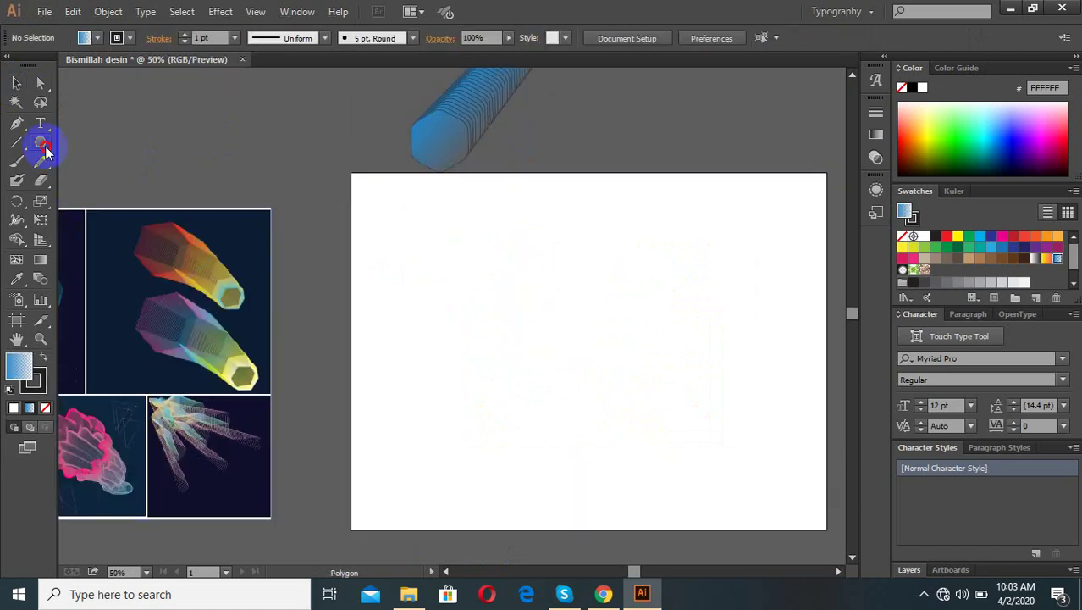
pyautogui.moveTo(44, 149); pyautogui.dragTo(93, 219)
pyautogui.moveTo(444, 260); pyautogui.dragTo(474, 285)
pyautogui.click(38, 84)
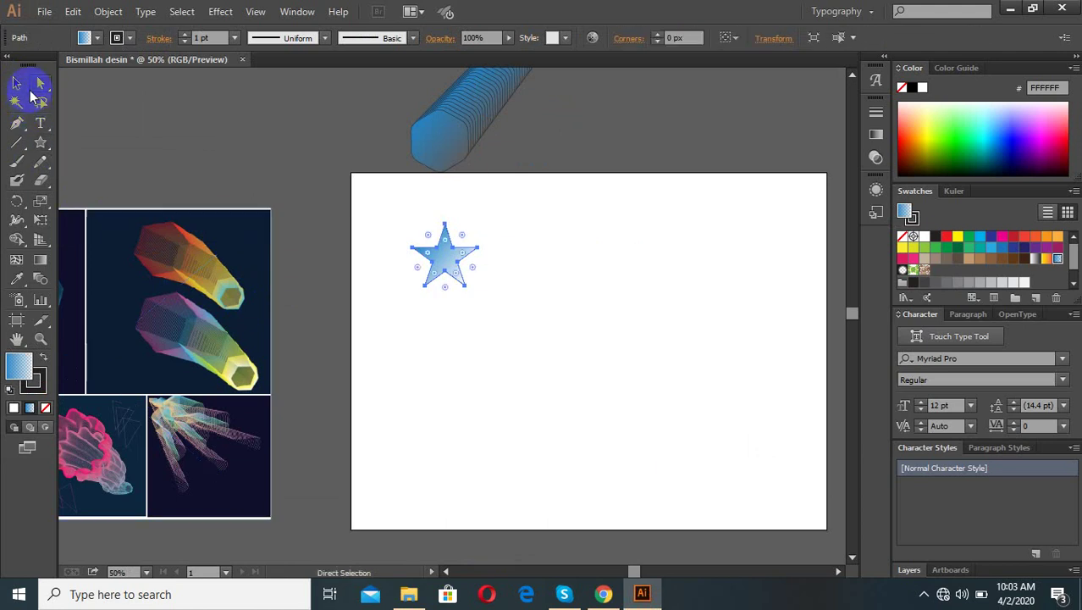
pyautogui.press('v')
# Duplicate the star to the right and below, enlarging the bottom copy
pyautogui.moveTo(466, 270)
pyautogui.keyDown('alt'); pyautogui.mouseDown()
pyautogui.moveTo(634, 275)
pyautogui.moveTo(696, 317)
pyautogui.mouseUp(); pyautogui.keyUp('alt')
pyautogui.click(700, 357)
pyautogui.moveTo(648, 266)
pyautogui.keyDown('alt'); pyautogui.mouseDown()
pyautogui.moveTo(535, 462)
pyautogui.moveTo(595, 494)
pyautogui.mouseUp(); pyautogui.keyUp('alt')
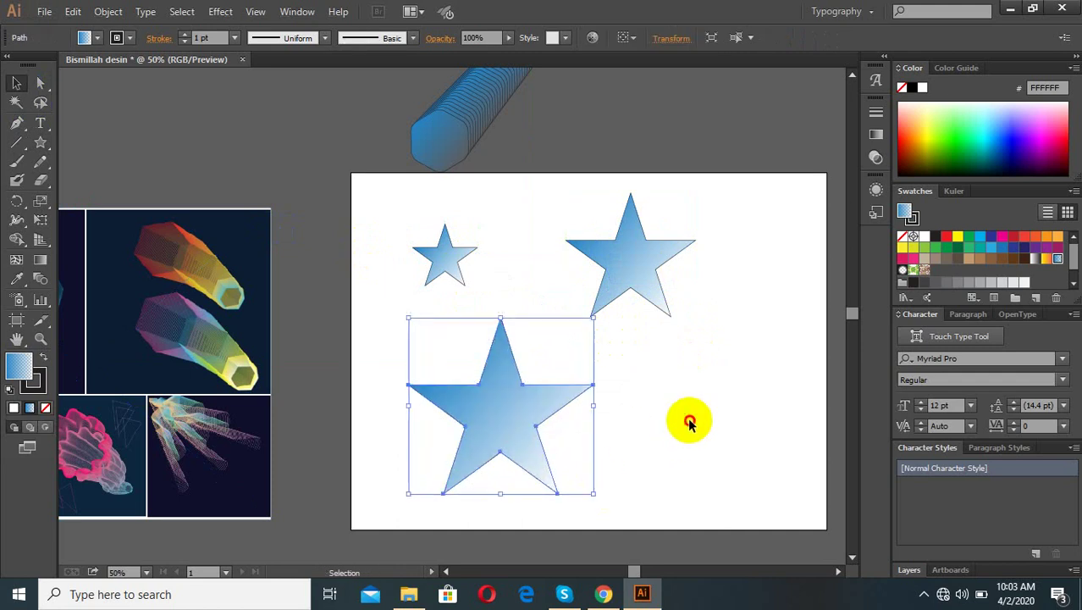
pyautogui.moveTo(665, 459); pyautogui.dragTo(409, 242)
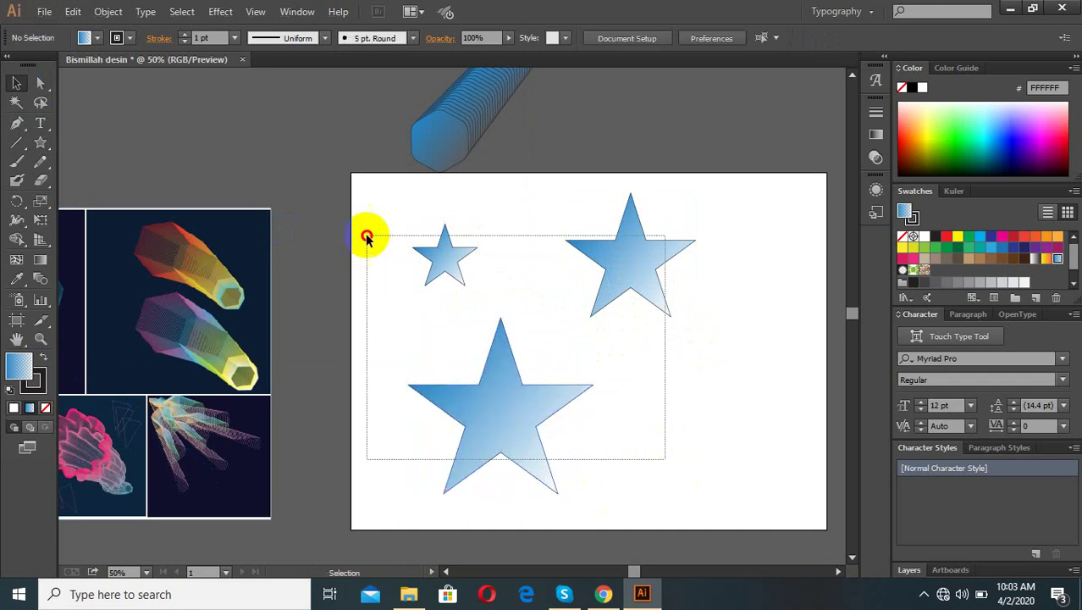
# Blend the three stars and set blend spacing to Specified Steps
pyautogui.click(93, 12)
pyautogui.moveTo(128, 383)
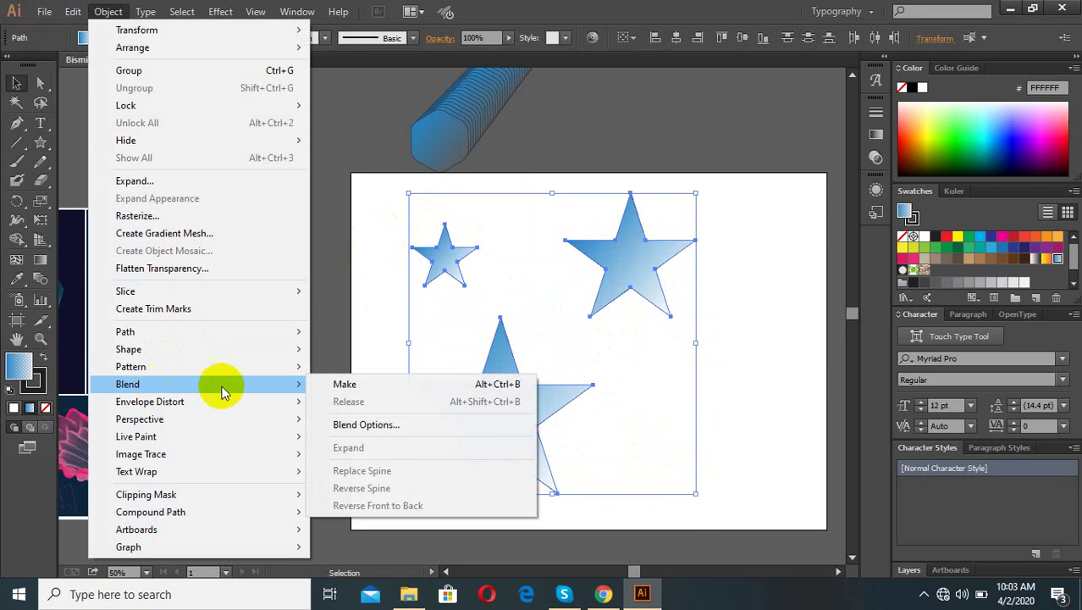
pyautogui.click(345, 384)
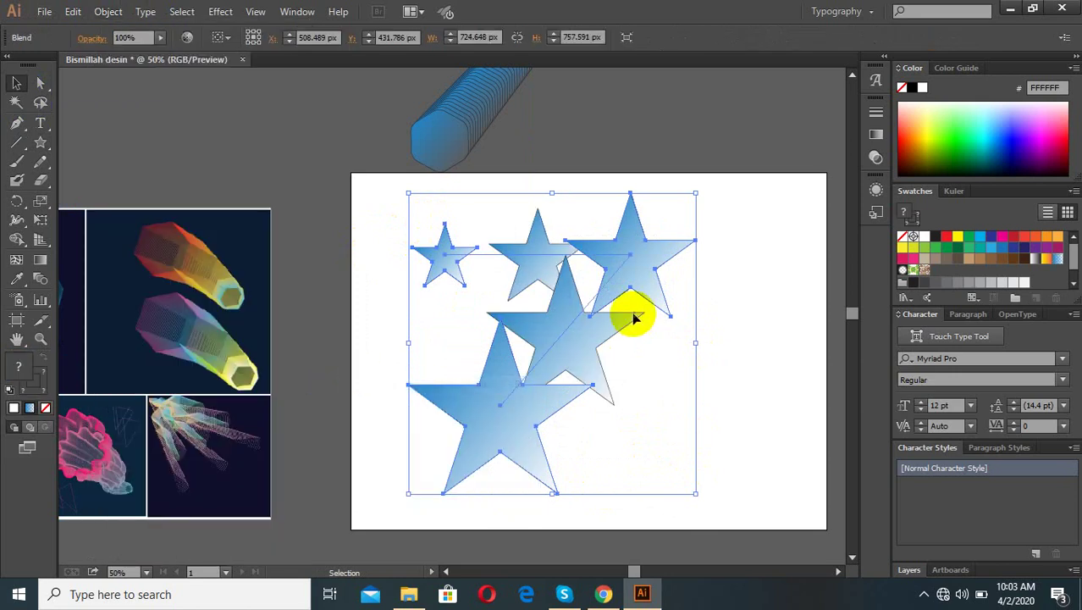
pyautogui.click(108, 12)
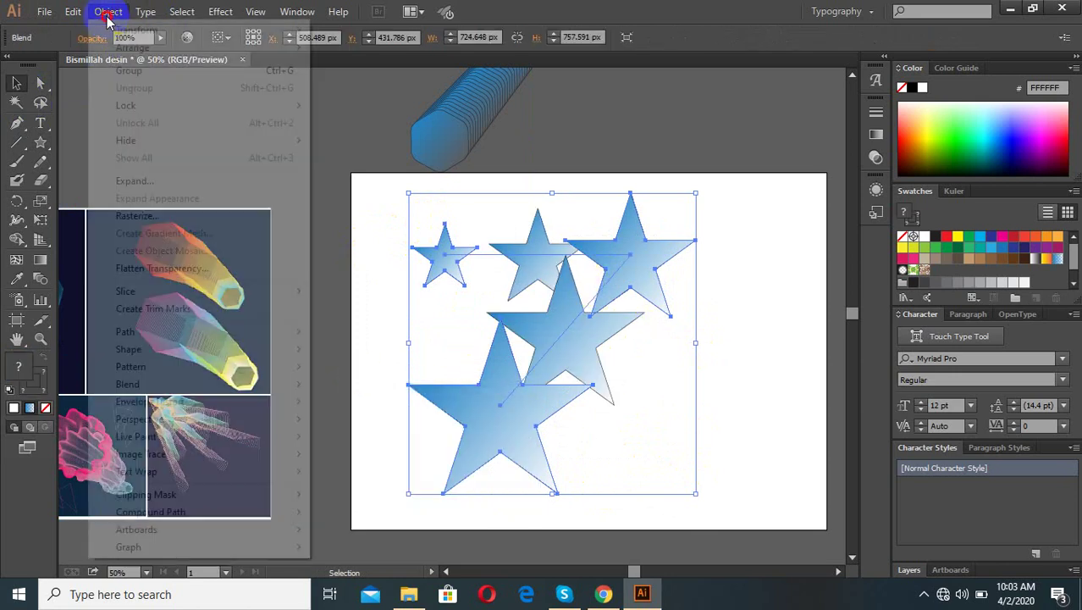
pyautogui.moveTo(127, 385)
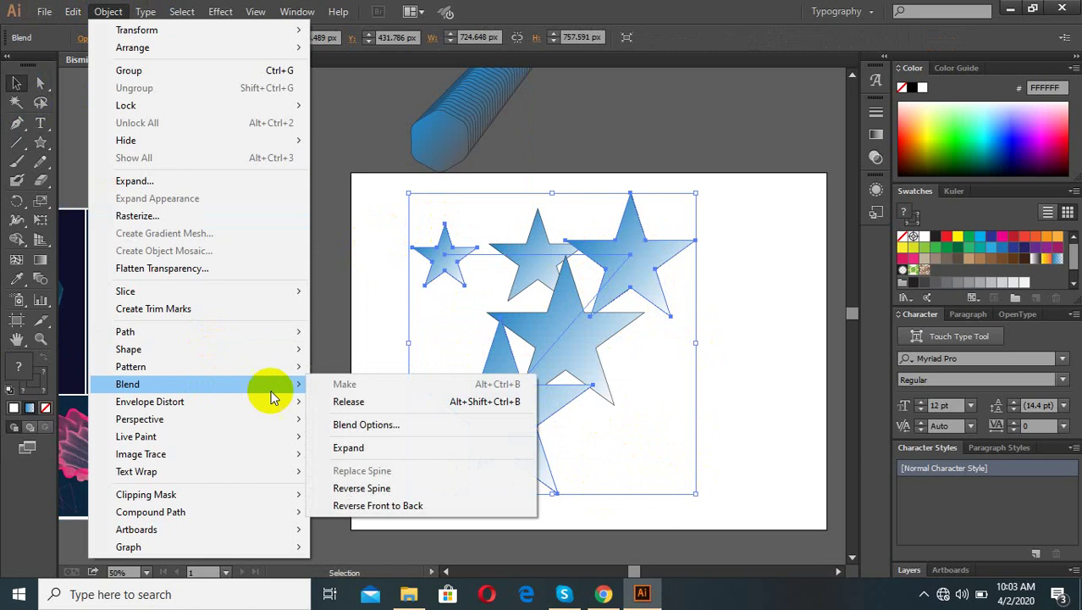
pyautogui.click(364, 422)
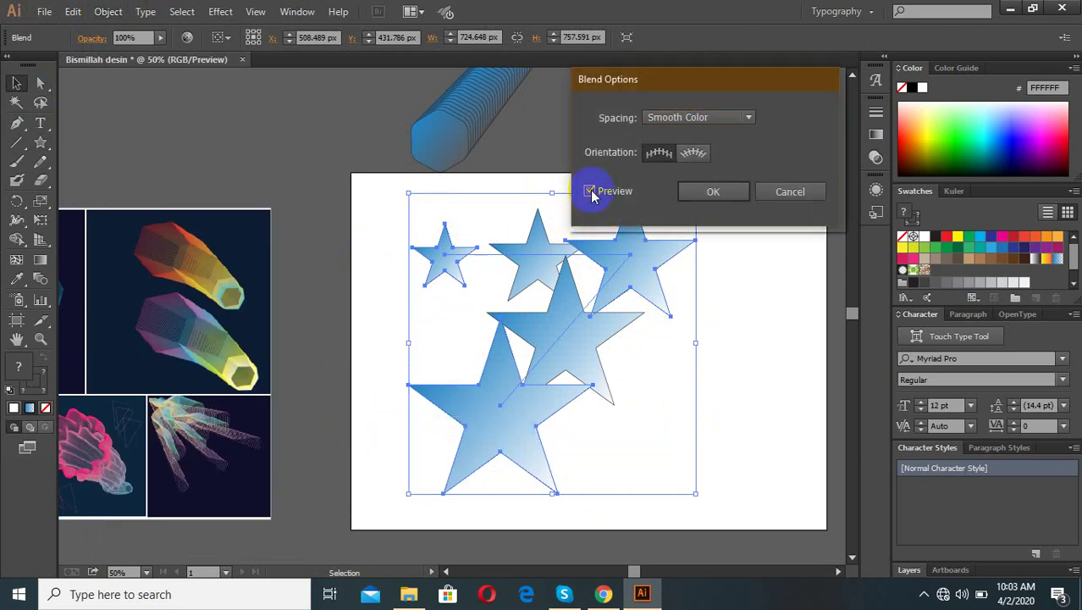
pyautogui.click(737, 117)
pyautogui.click(711, 150)
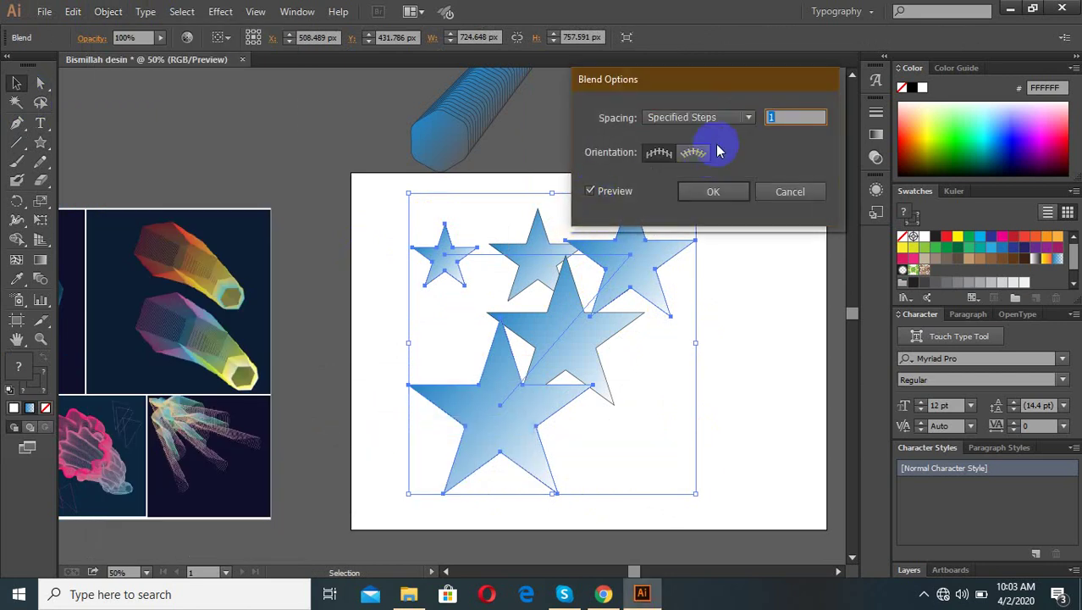
# Raise the specified steps from 25 up to 71
pyautogui.write('25')
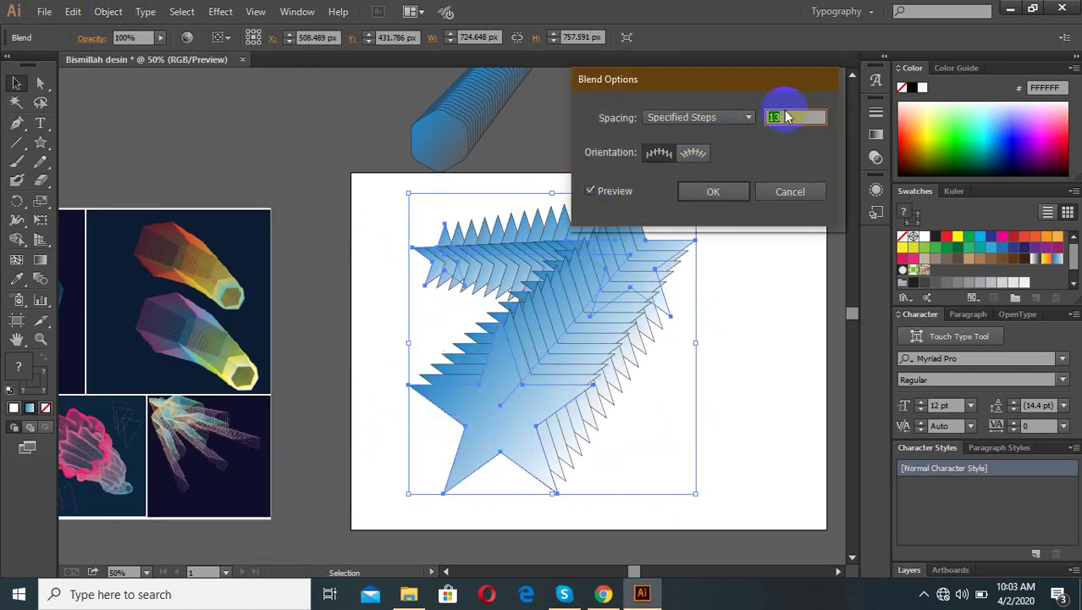
pyautogui.scroll(6, 785, 116)
pyautogui.scroll(6, 786, 116)
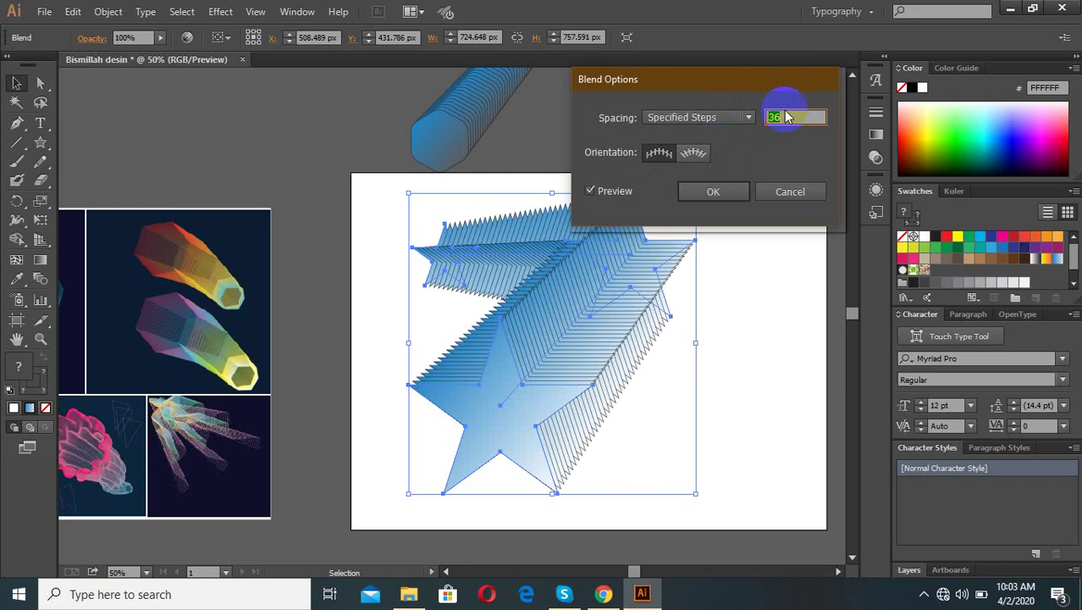
pyautogui.scroll(6, 785, 116)
pyautogui.scroll(6, 783, 113)
pyautogui.scroll(6, 786, 114)
pyautogui.scroll(5, 787, 115)
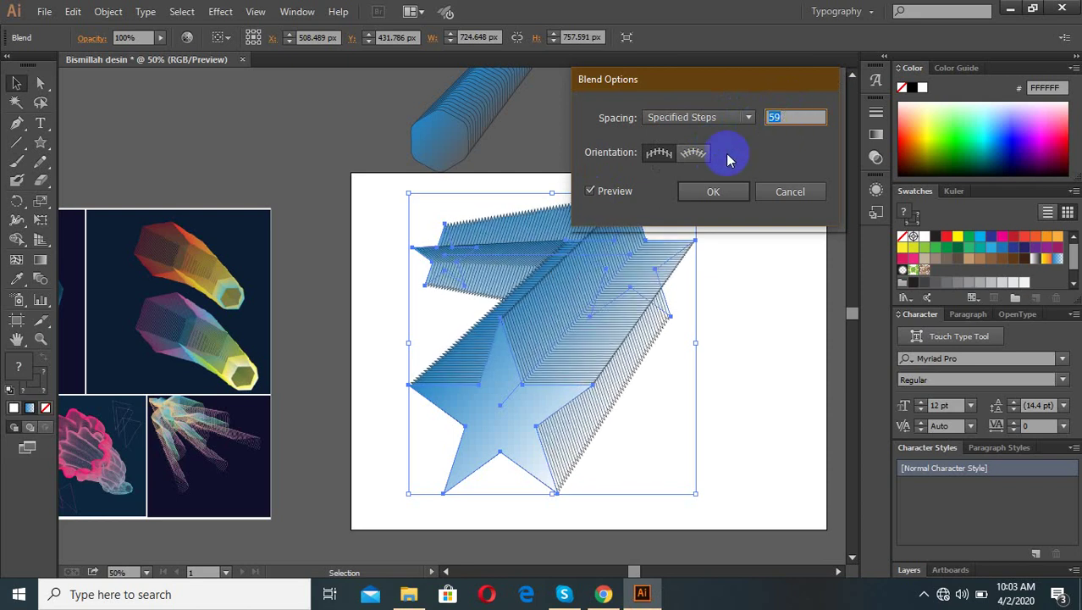
pyautogui.click(695, 153)
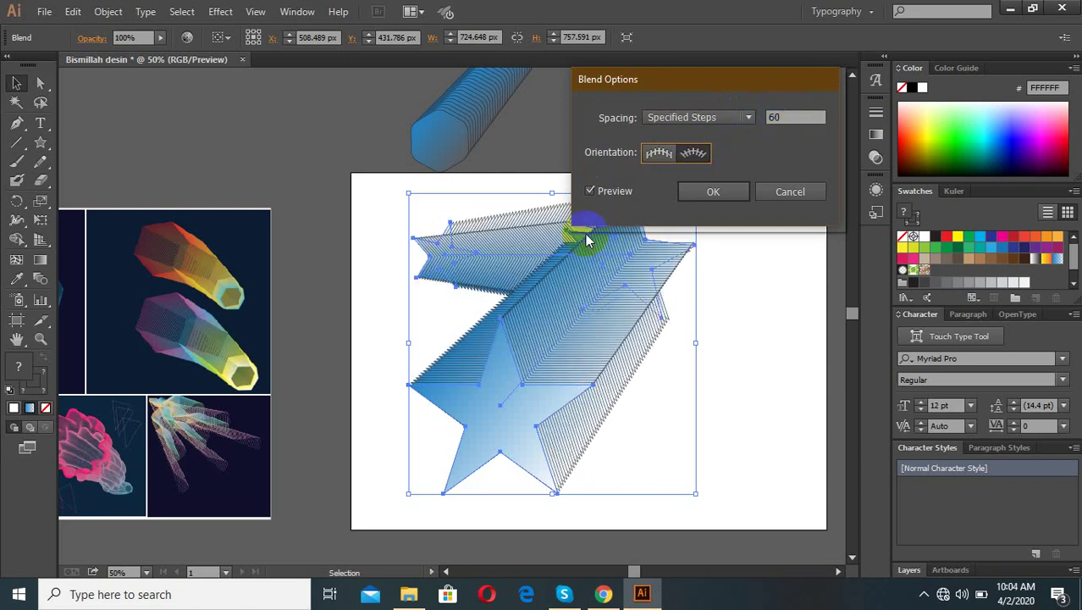
pyautogui.moveTo(687, 91); pyautogui.dragTo(842, 79)
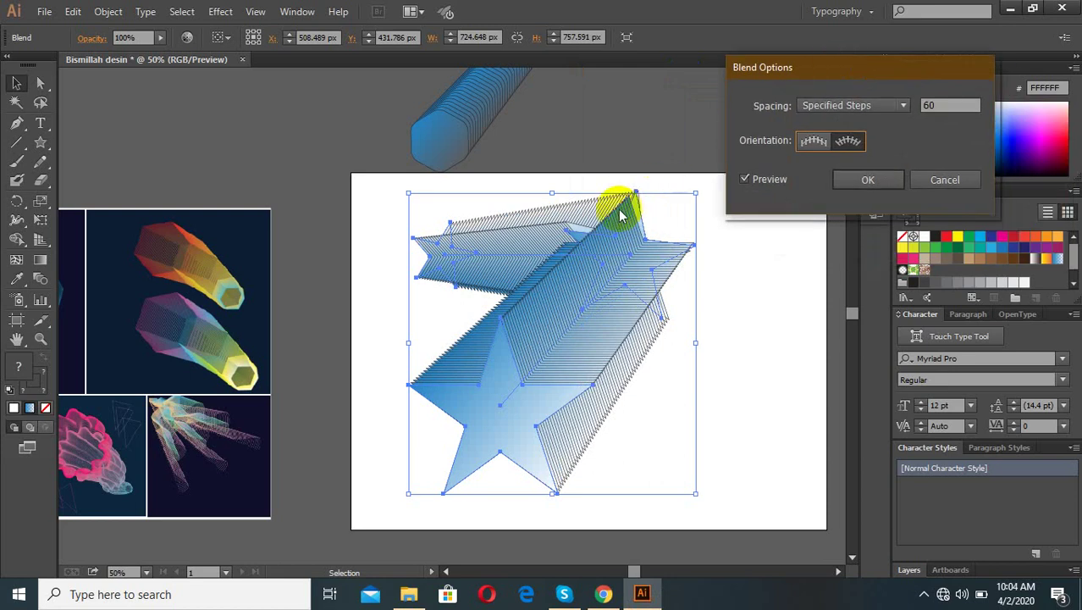
# Set the blend orientation to Align to Page, apply, and reselect the star blend
pyautogui.click(812, 144)
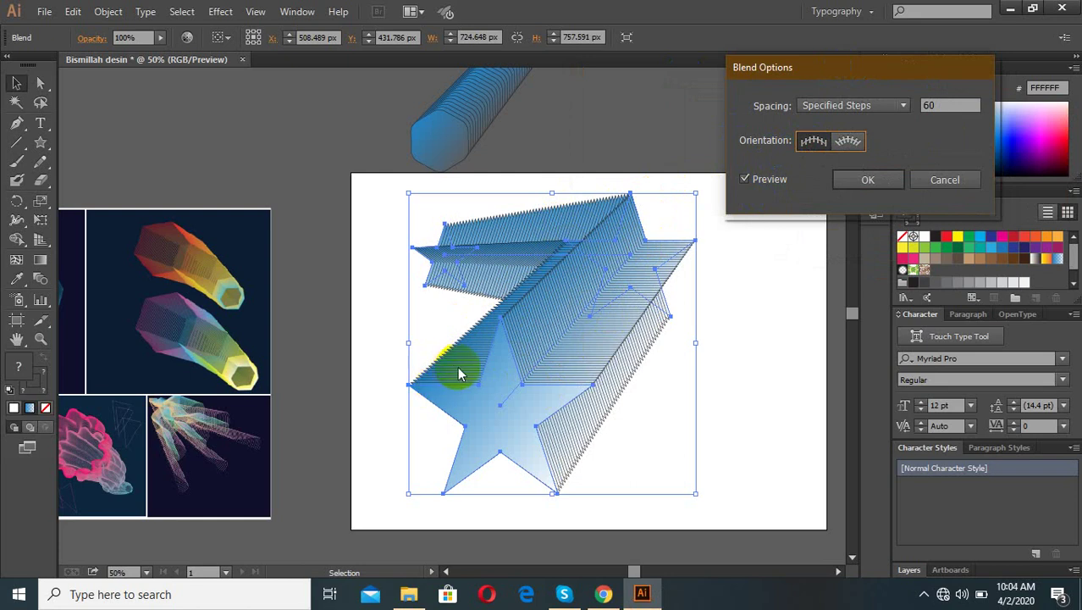
pyautogui.click(819, 143)
pyautogui.click(843, 144)
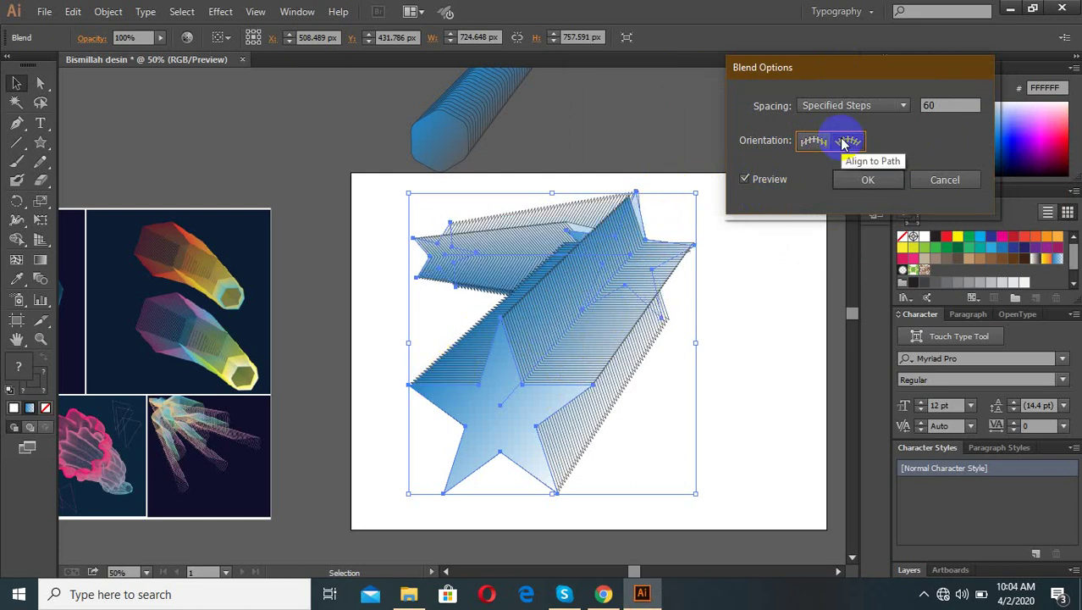
pyautogui.click(809, 144)
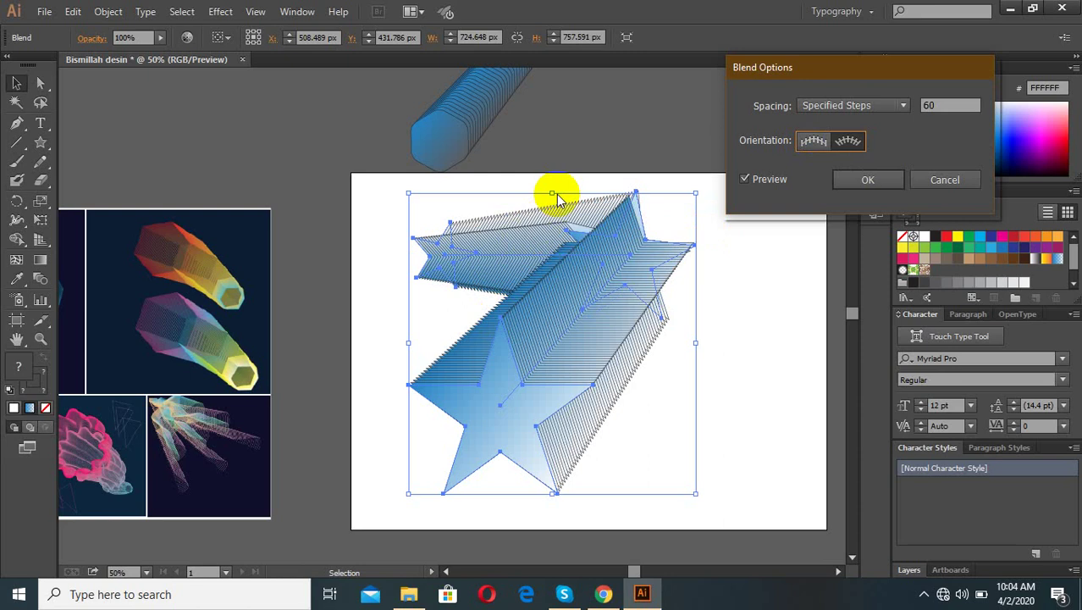
pyautogui.click(808, 149)
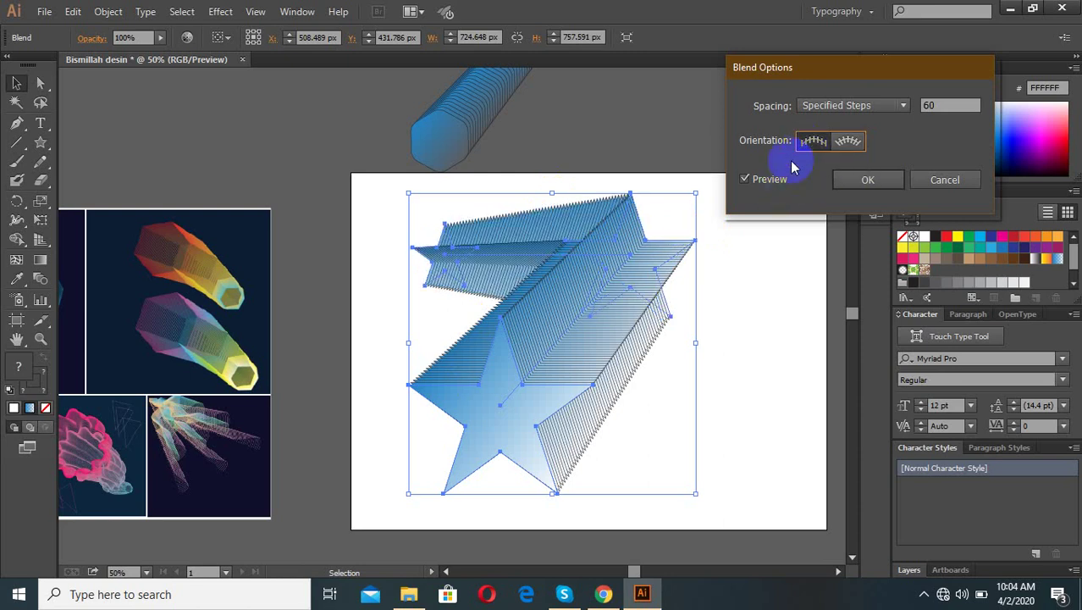
pyautogui.click(845, 144)
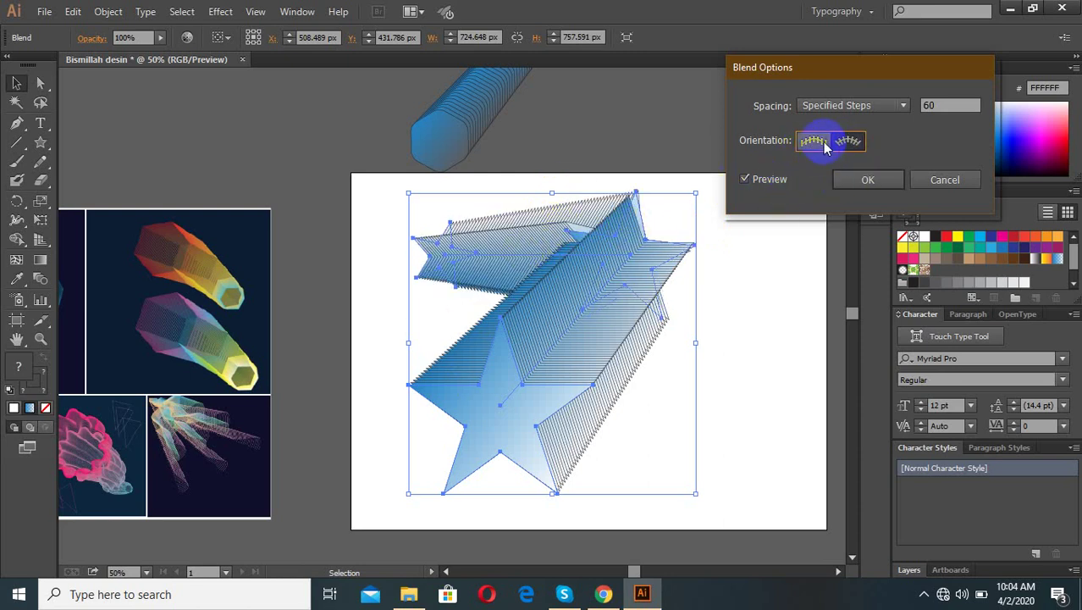
pyautogui.click(826, 148)
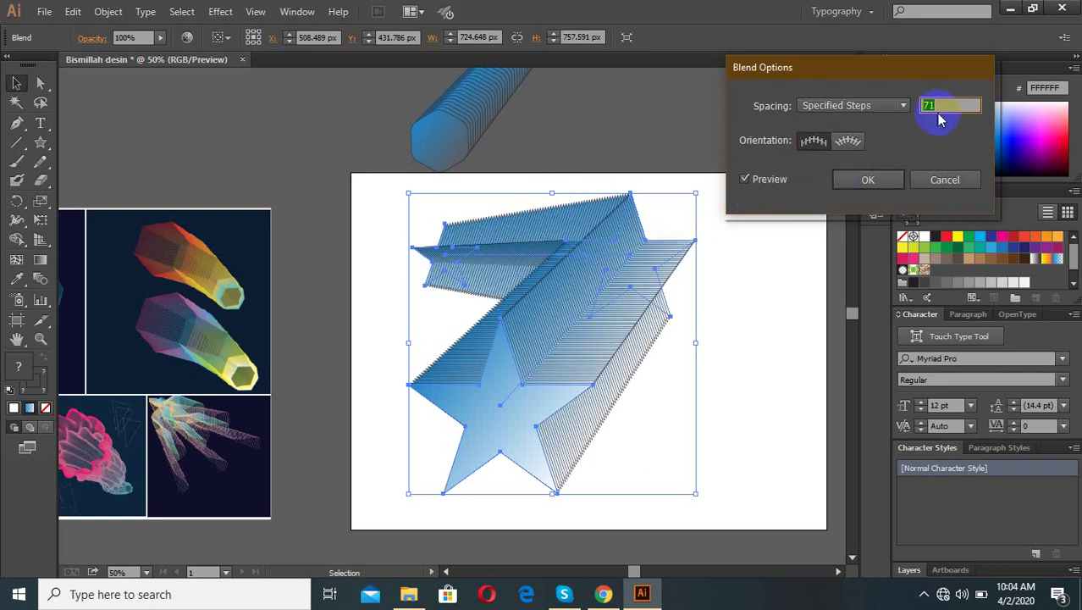
pyautogui.click(881, 182)
pyautogui.click(729, 396)
pyautogui.click(491, 286)
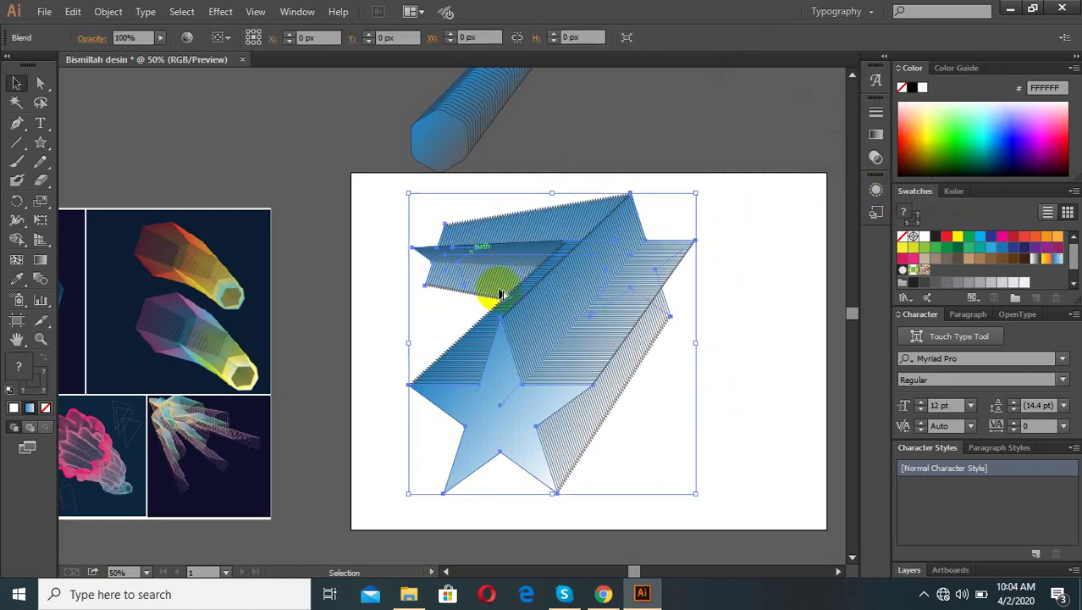
# Drag the star blend's spine anchors with Direct Selection to reshape the path
pyautogui.scroll(2, 544, 312)
pyautogui.scroll(-2, 570, 332)
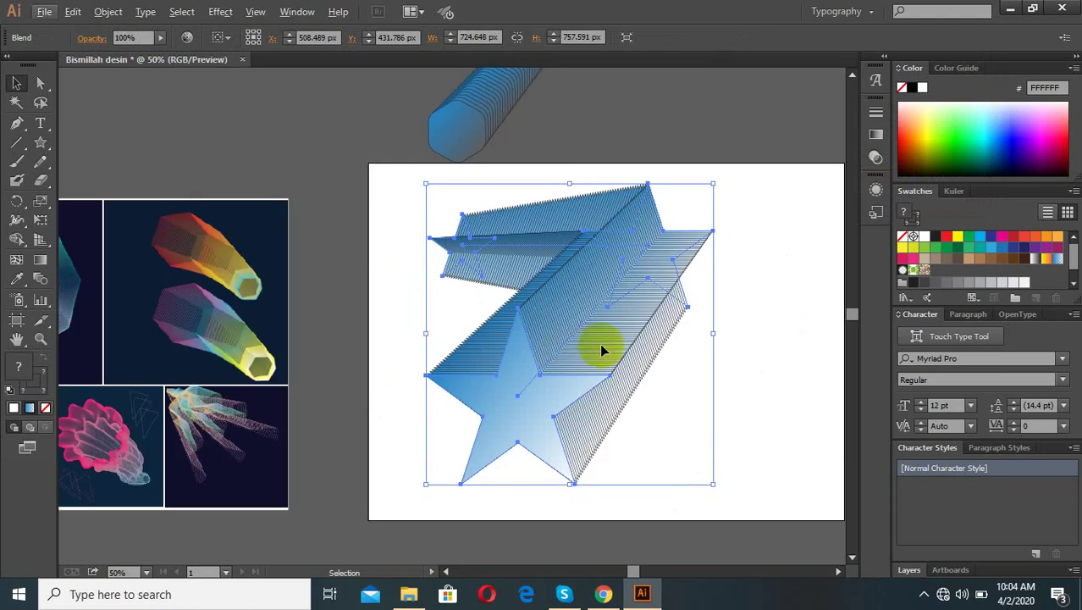
pyautogui.scroll(-1, 576, 351)
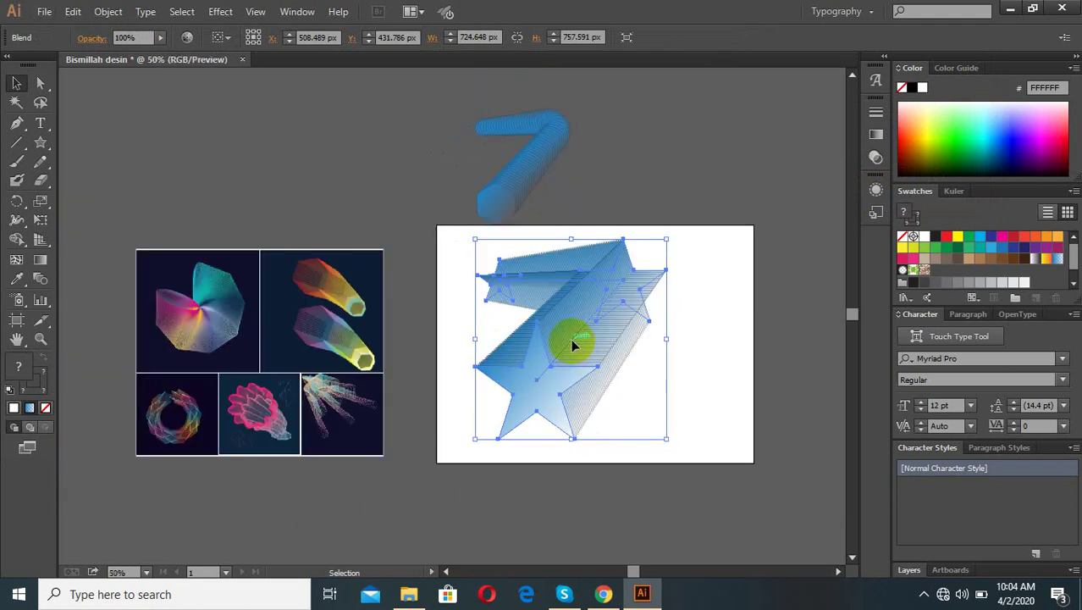
pyautogui.scroll(1, 573, 343)
pyautogui.click(37, 84)
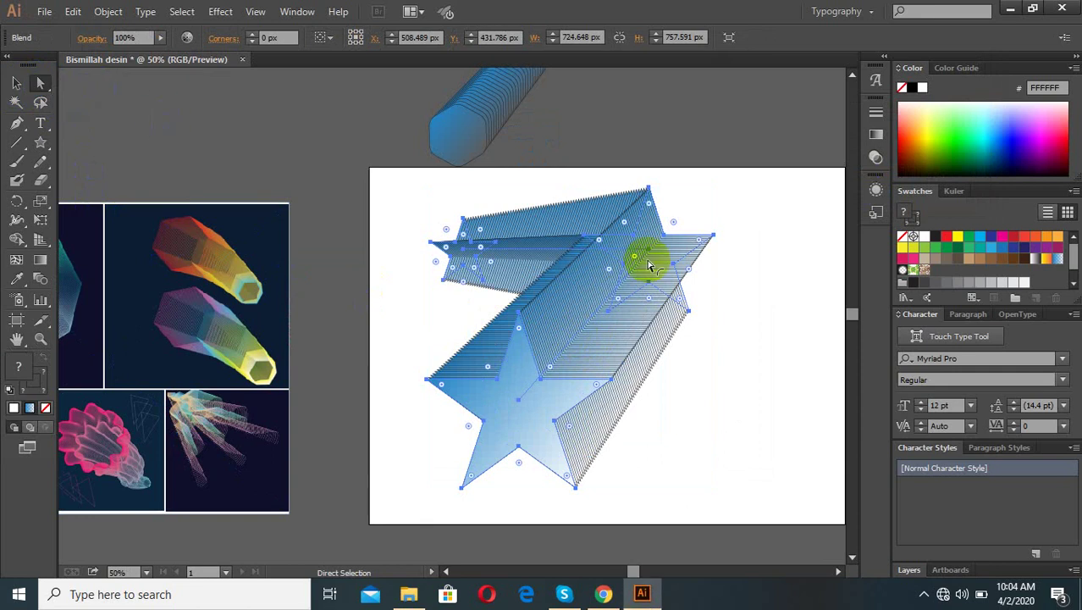
pyautogui.moveTo(653, 263); pyautogui.dragTo(711, 254)
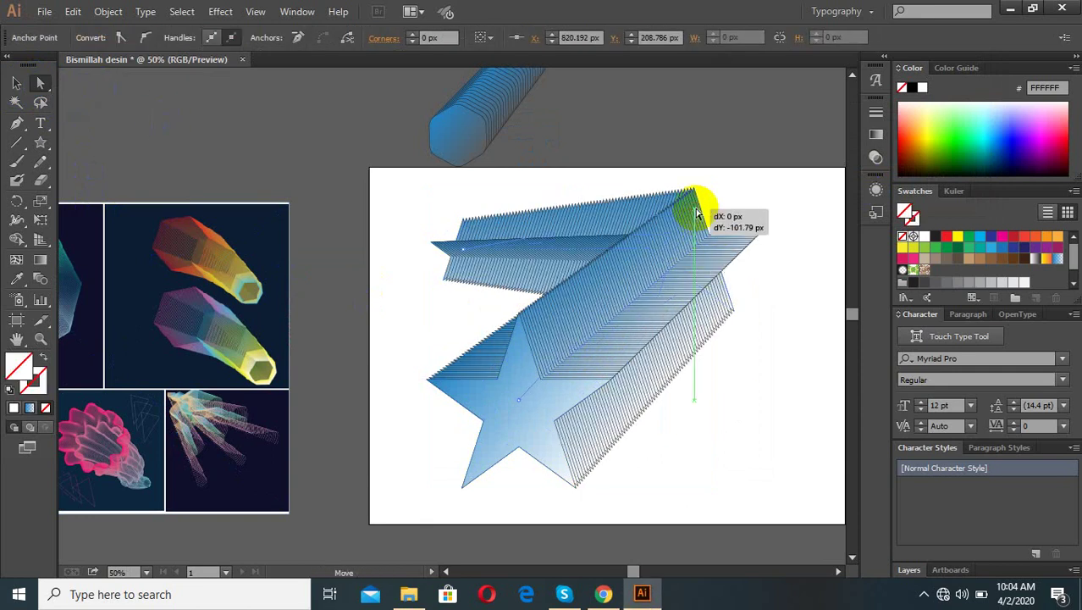
pyautogui.moveTo(695, 255)
pyautogui.mouseDown()
pyautogui.moveTo(701, 214)
pyautogui.moveTo(687, 250)
pyautogui.mouseUp()
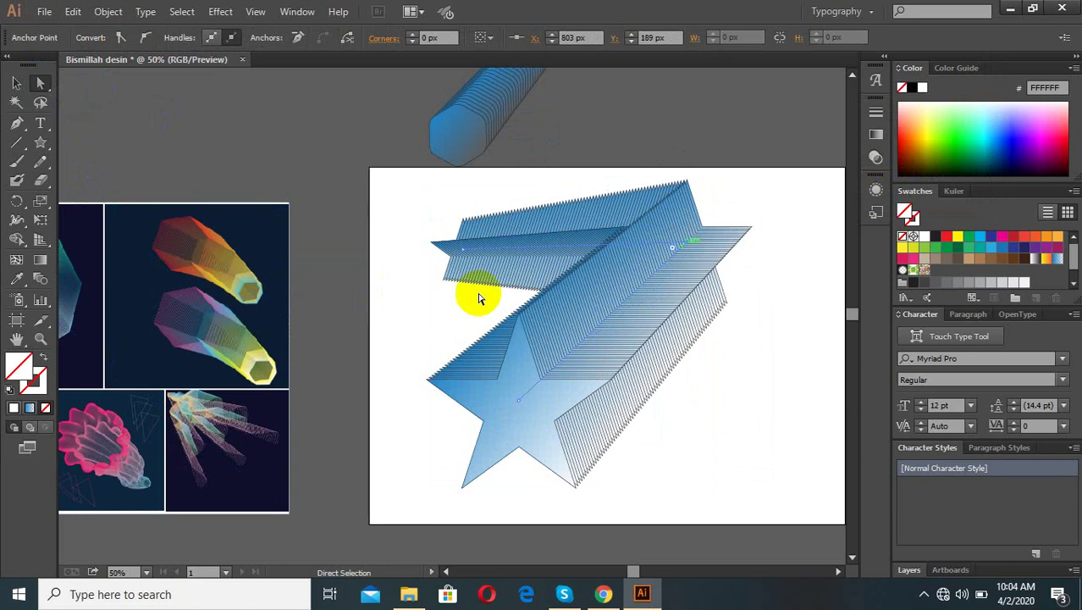
pyautogui.click(102, 13)
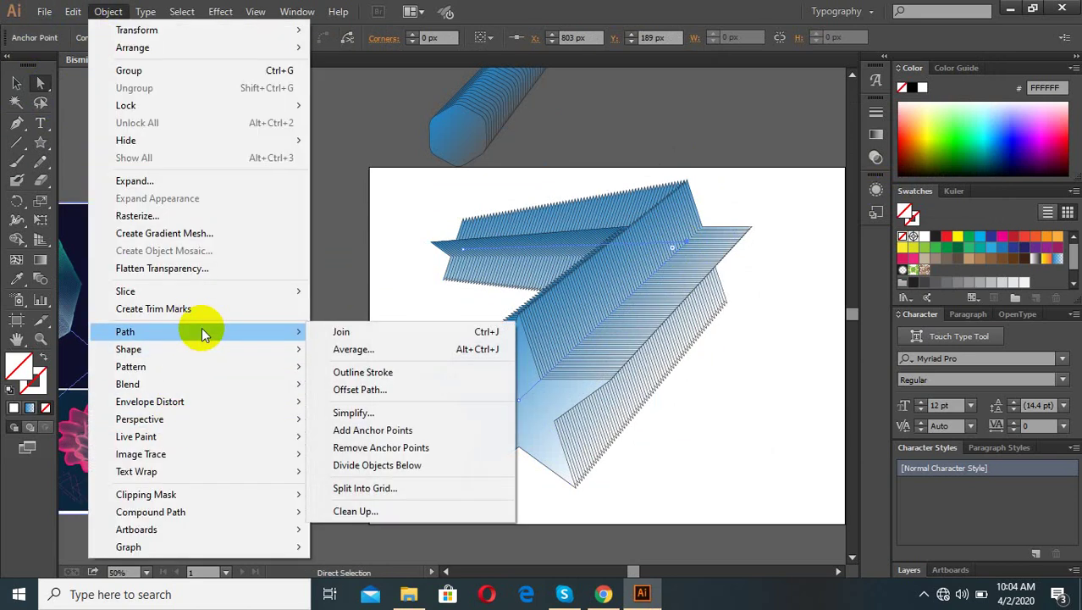
pyautogui.moveTo(124, 331)
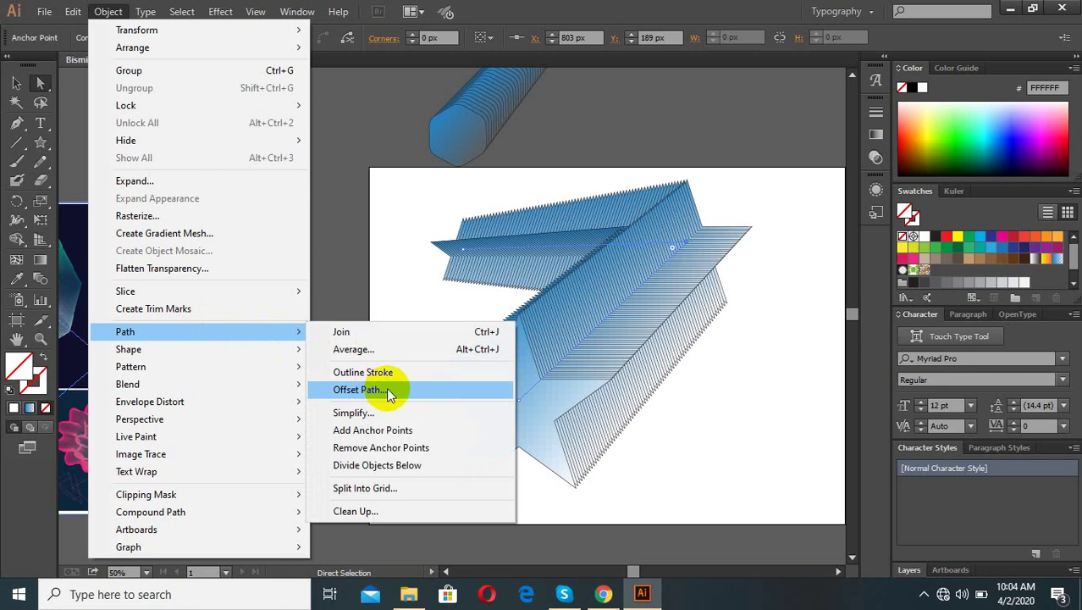
# Add anchor points to the spine, shift it down and right, and reselect the blend
pyautogui.click(404, 432)
pyautogui.click(647, 277)
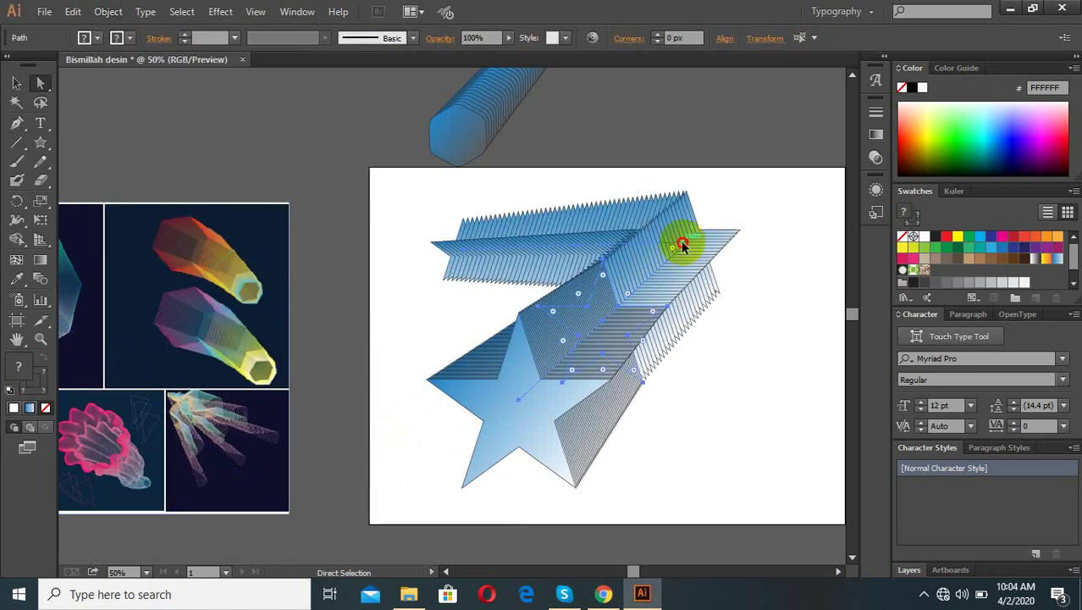
pyautogui.moveTo(683, 244); pyautogui.dragTo(666, 273)
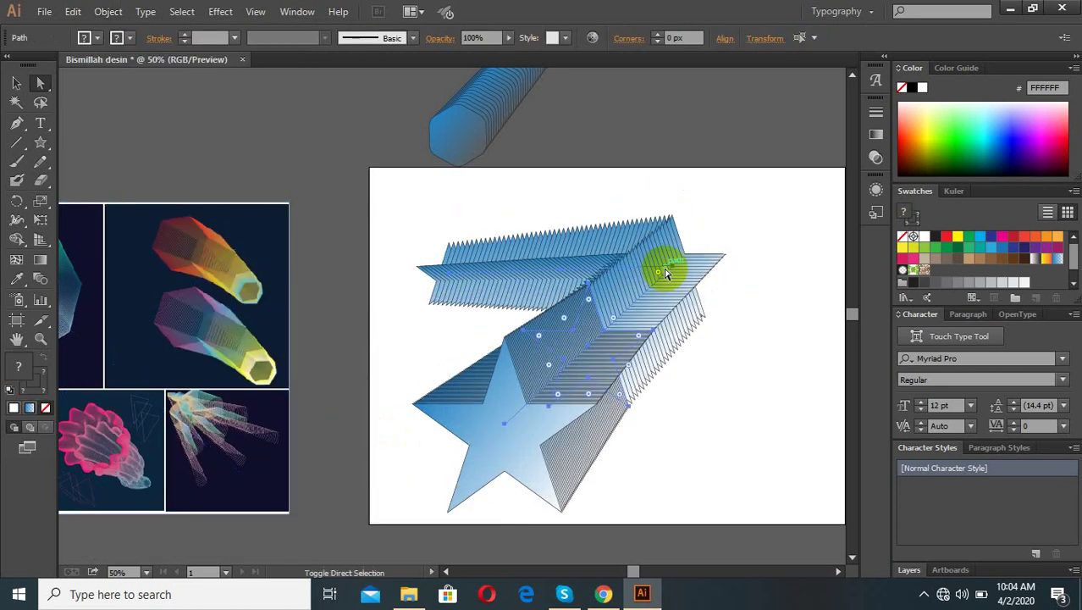
pyautogui.click(665, 273)
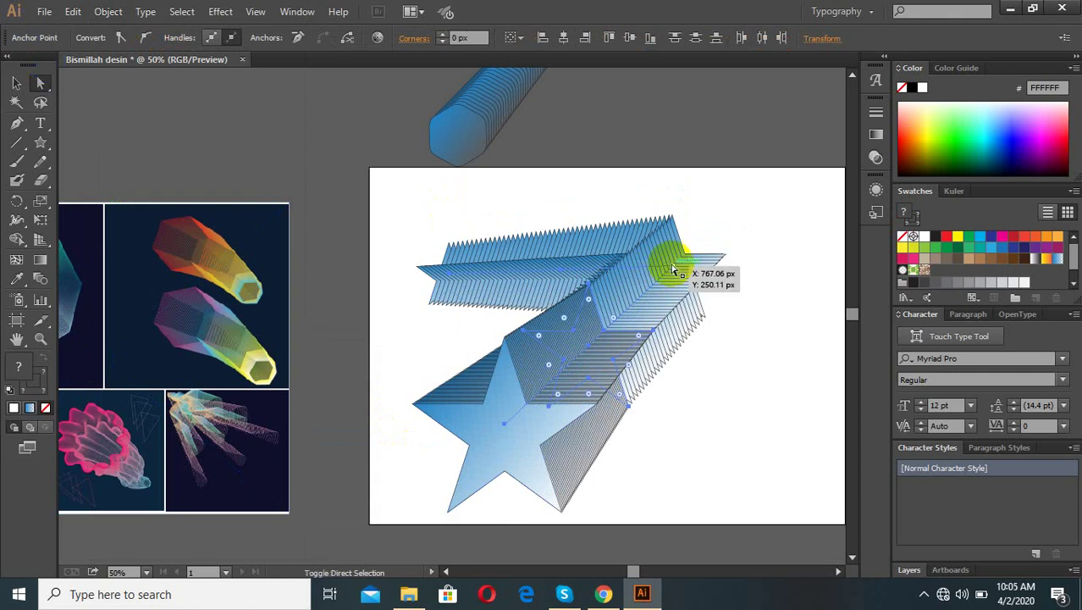
pyautogui.moveTo(673, 270); pyautogui.dragTo(725, 290)
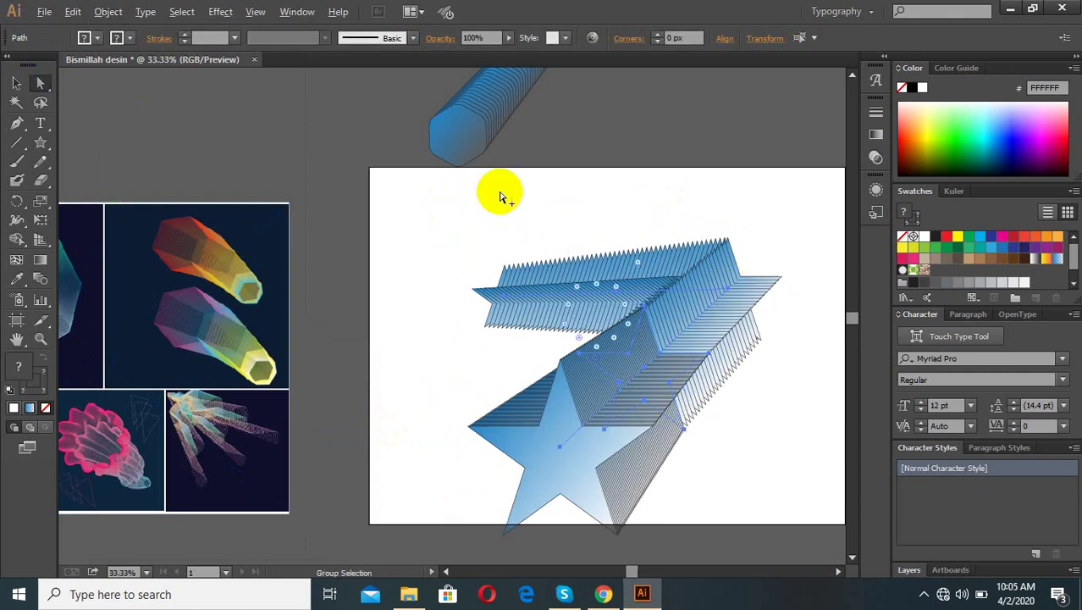
pyautogui.click(499, 197)
pyautogui.click(559, 312)
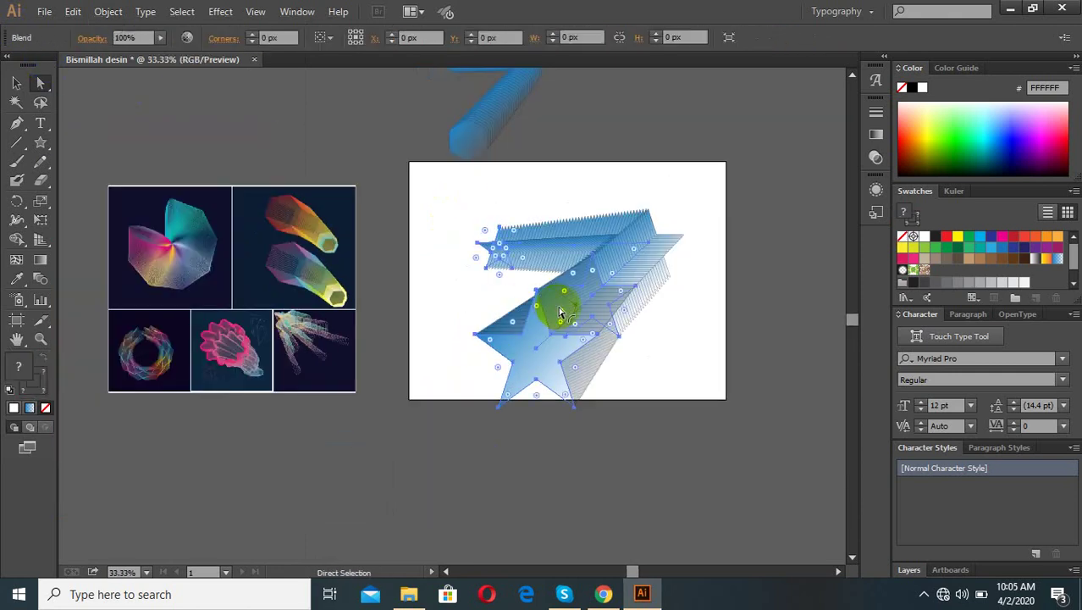
pyautogui.click(103, 13)
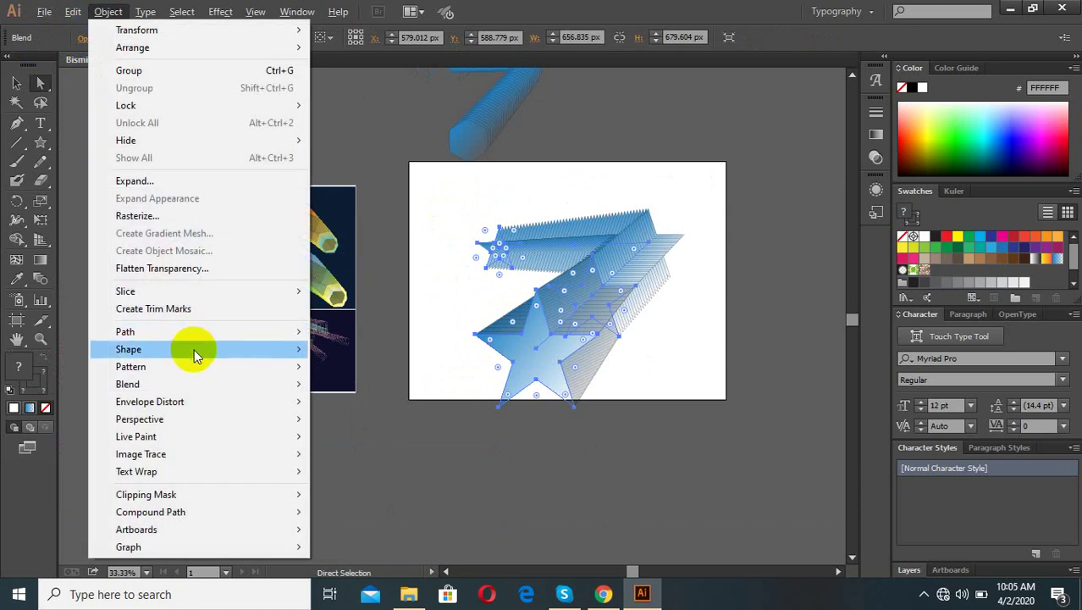
pyautogui.moveTo(127, 383)
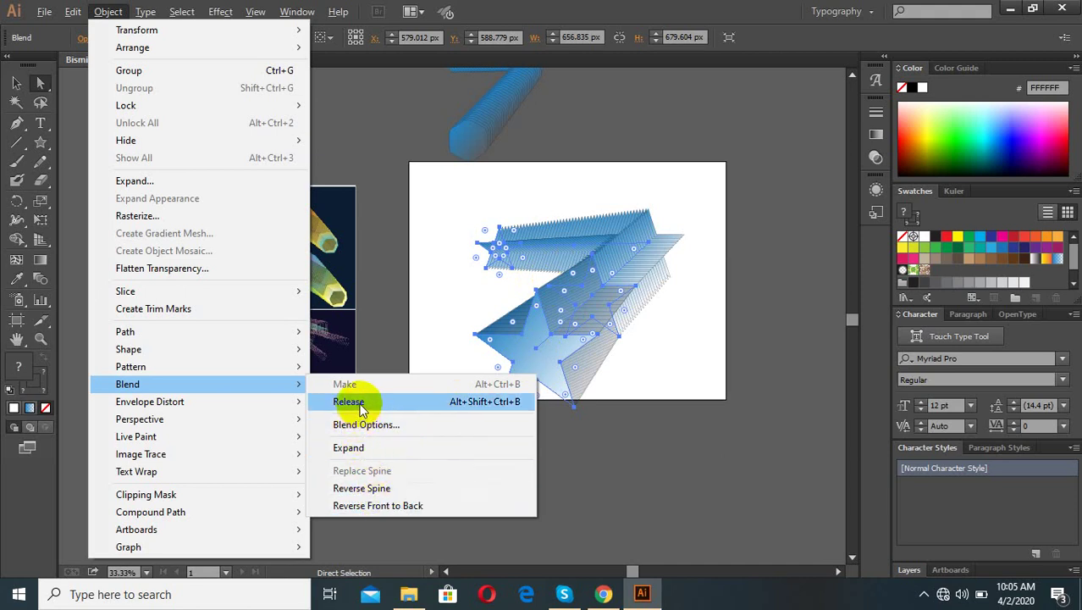
# Release the star blend and move a spine anchor up and to the right
pyautogui.click(385, 402)
pyautogui.click(700, 291)
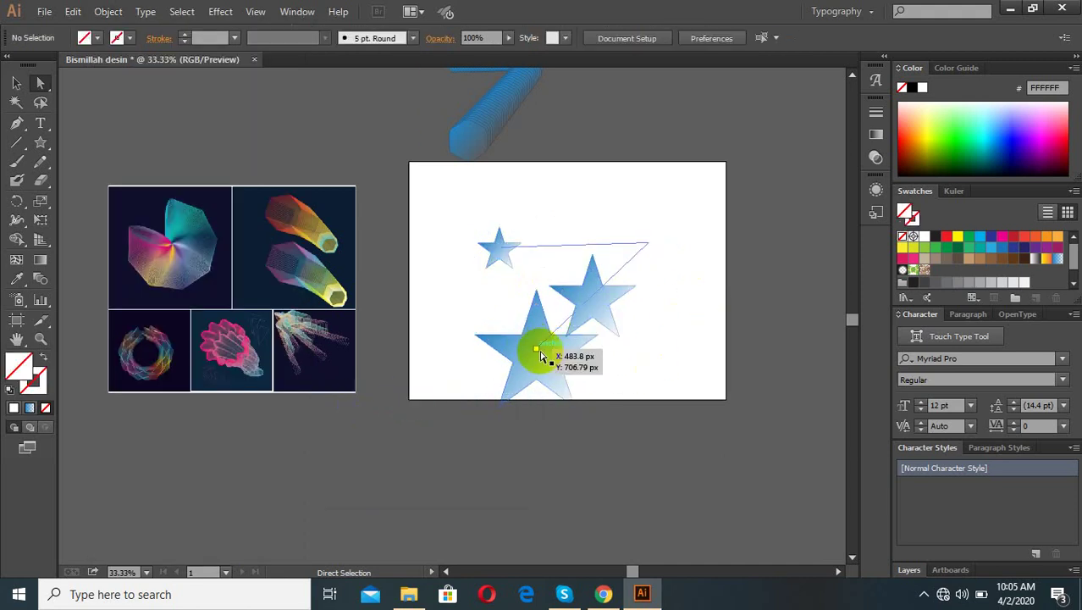
pyautogui.moveTo(618, 330); pyautogui.dragTo(647, 245)
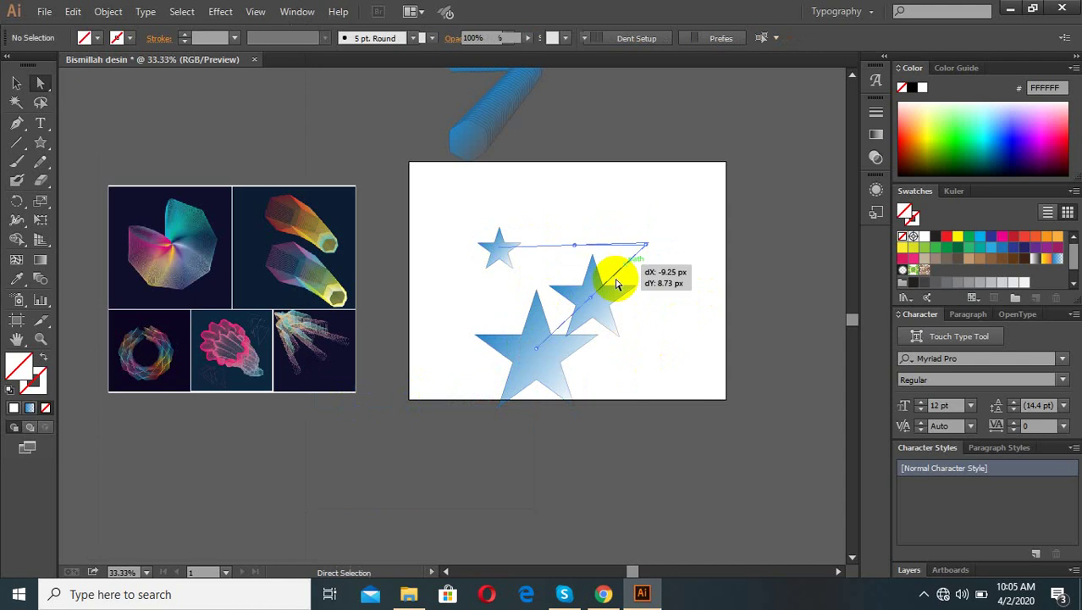
pyautogui.click(108, 11)
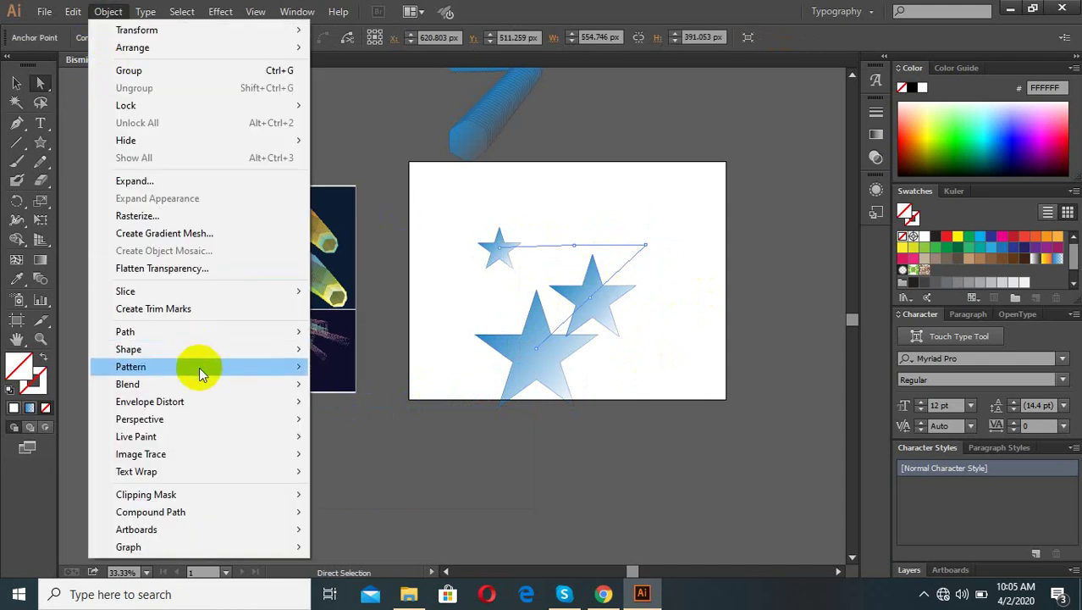
pyautogui.click(397, 424)
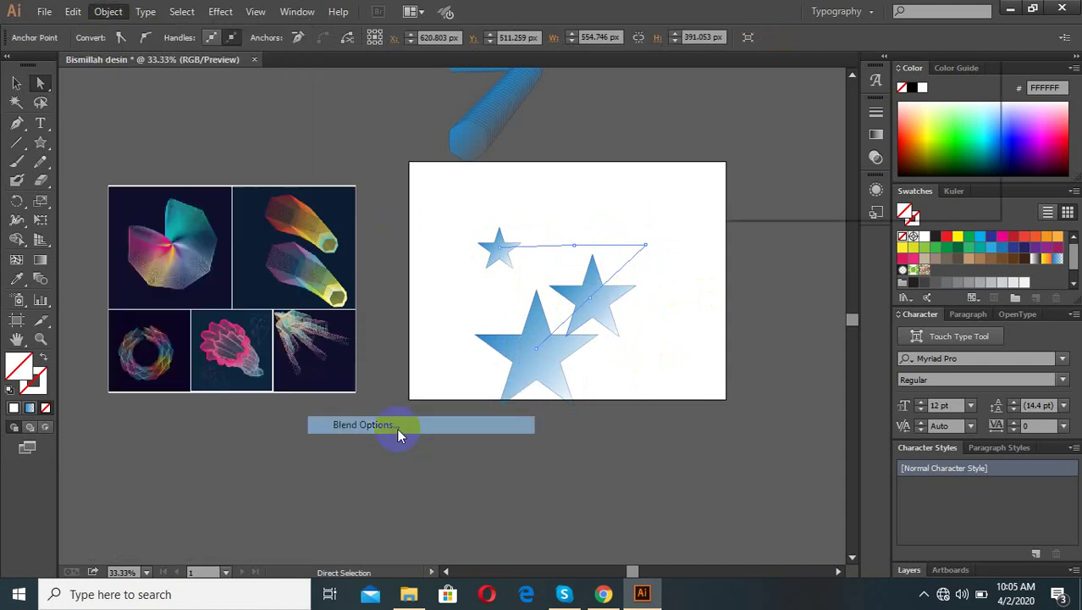
pyautogui.click(945, 180)
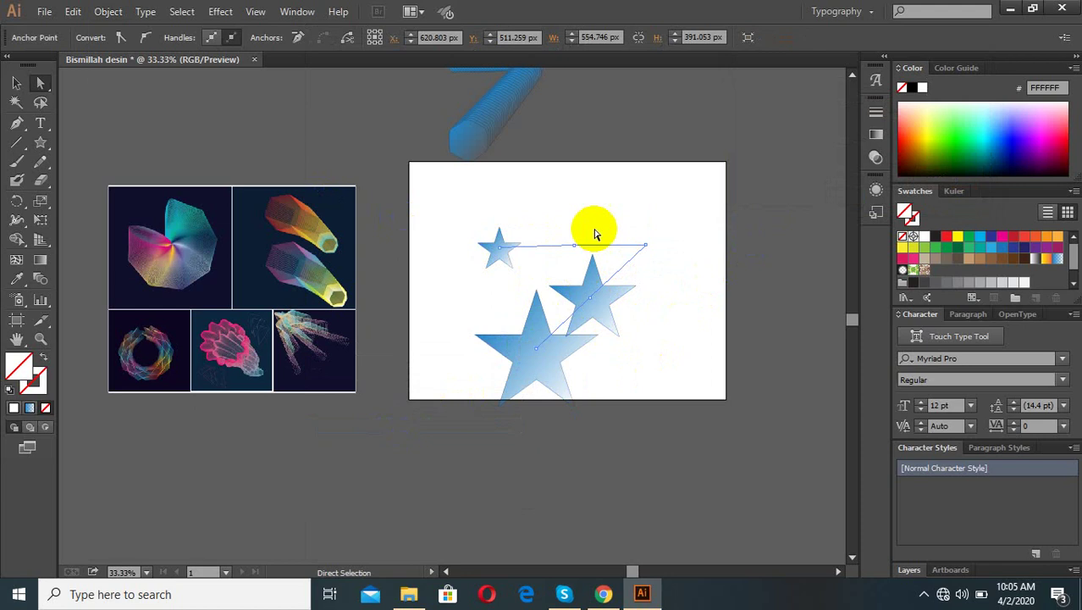
# Marquee-select the three blue stars and blend them with Ctrl+Alt+B
pyautogui.moveTo(592, 227); pyautogui.dragTo(356, 363)
pyautogui.keyDown('shift'); pyautogui.click(161, 197); pyautogui.keyUp('shift')
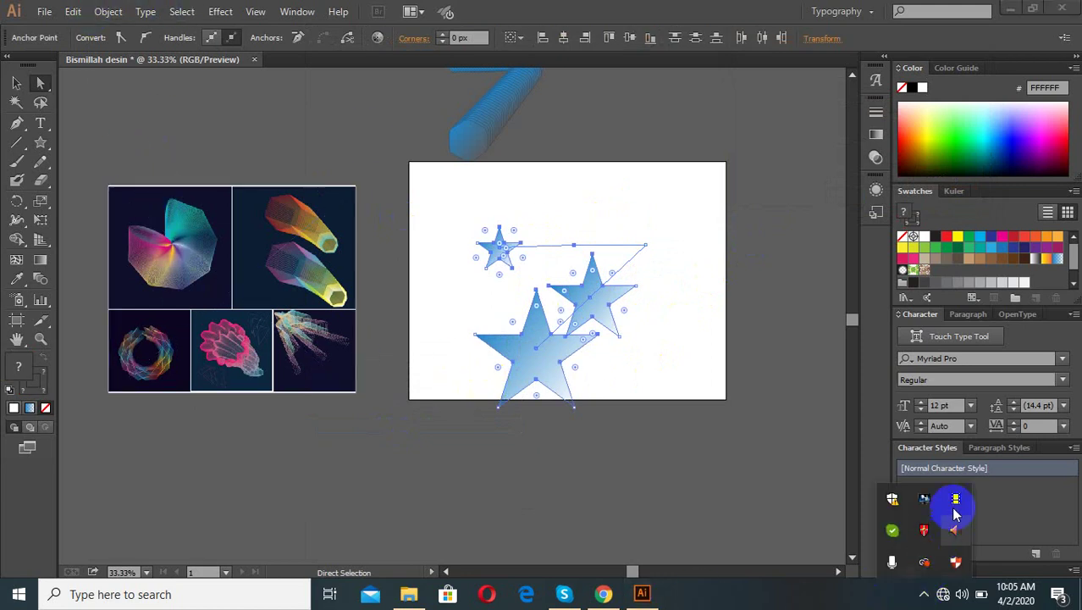
pyautogui.hotkey('ctrl', 'alt', 'b')
pyautogui.click(108, 11)
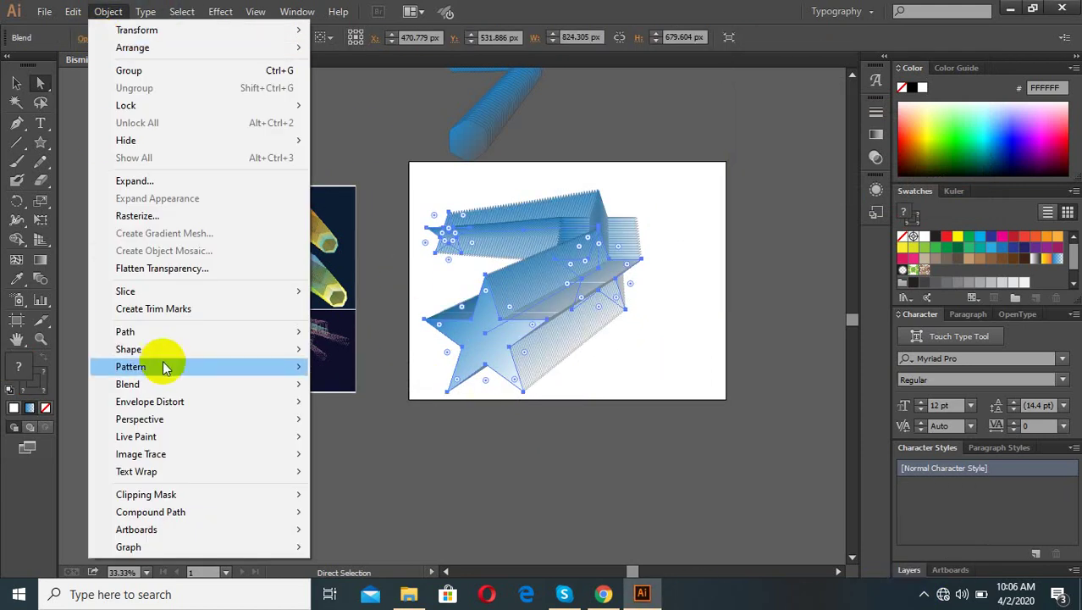
pyautogui.click(924, 594)
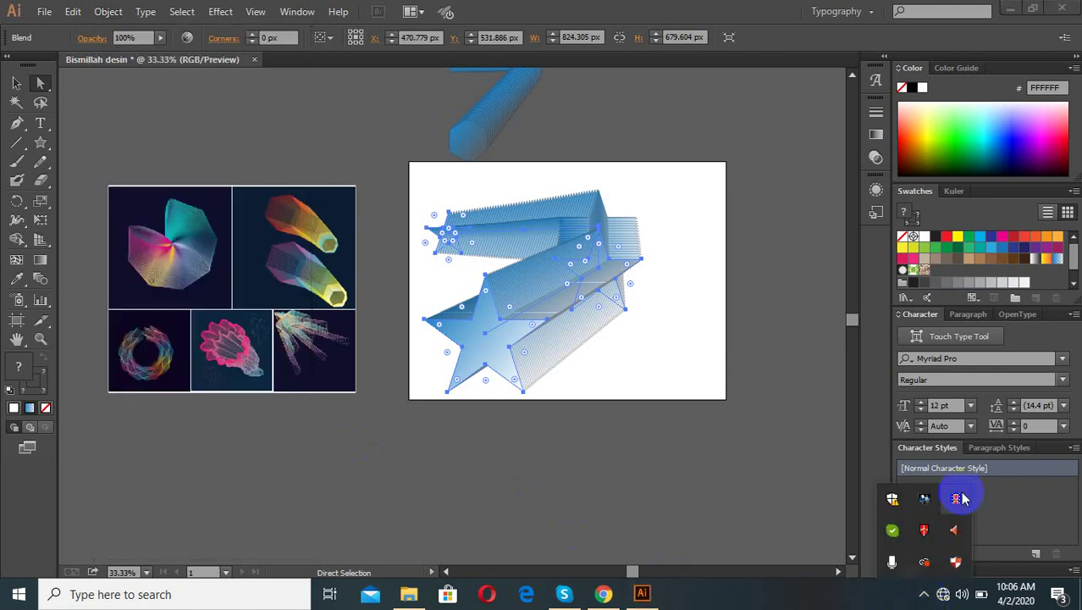
pyautogui.click(147, 172)
pyautogui.click(109, 12)
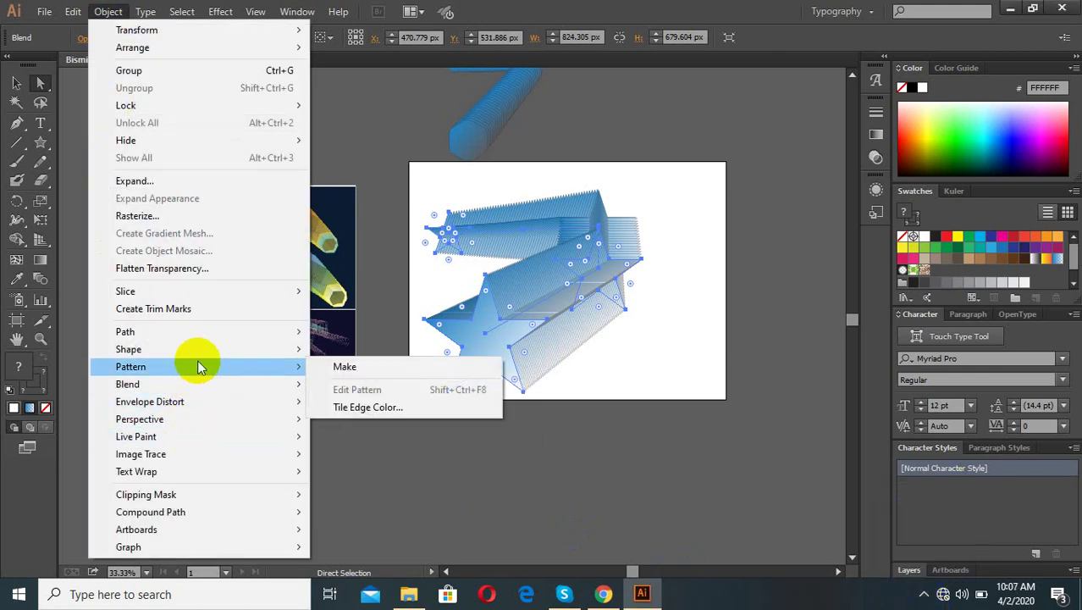
pyautogui.moveTo(128, 384)
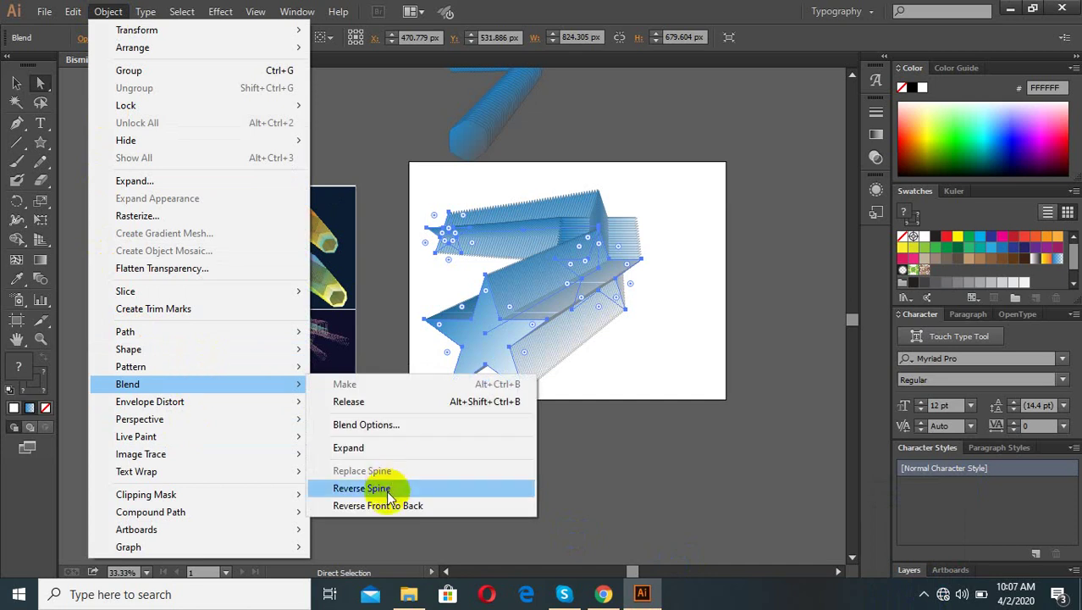
# Reverse the star blend's spine and its front-to-back stacking order
pyautogui.click(386, 488)
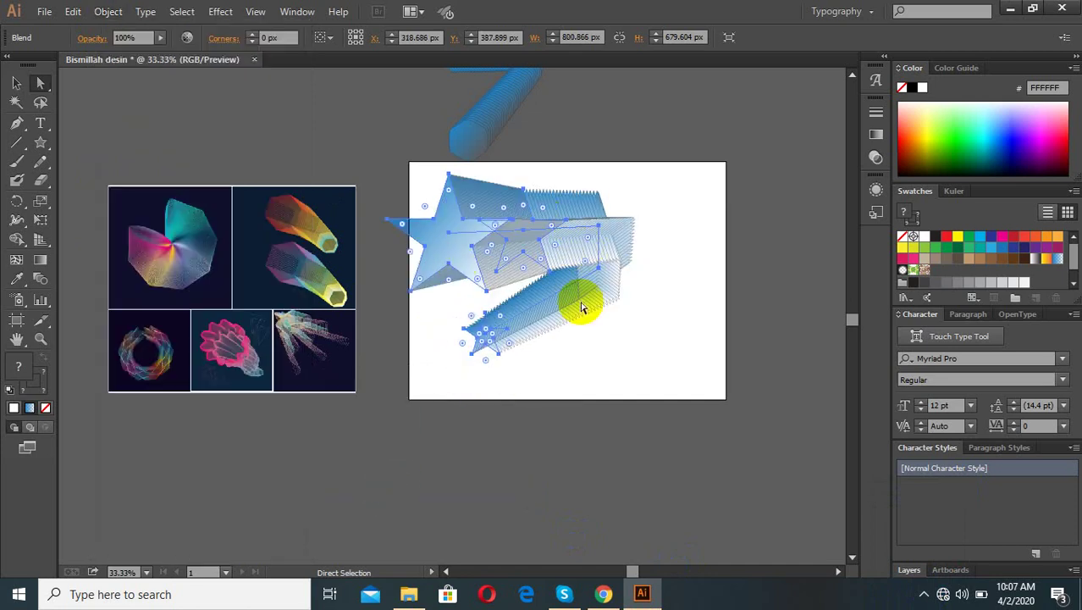
pyautogui.click(110, 11)
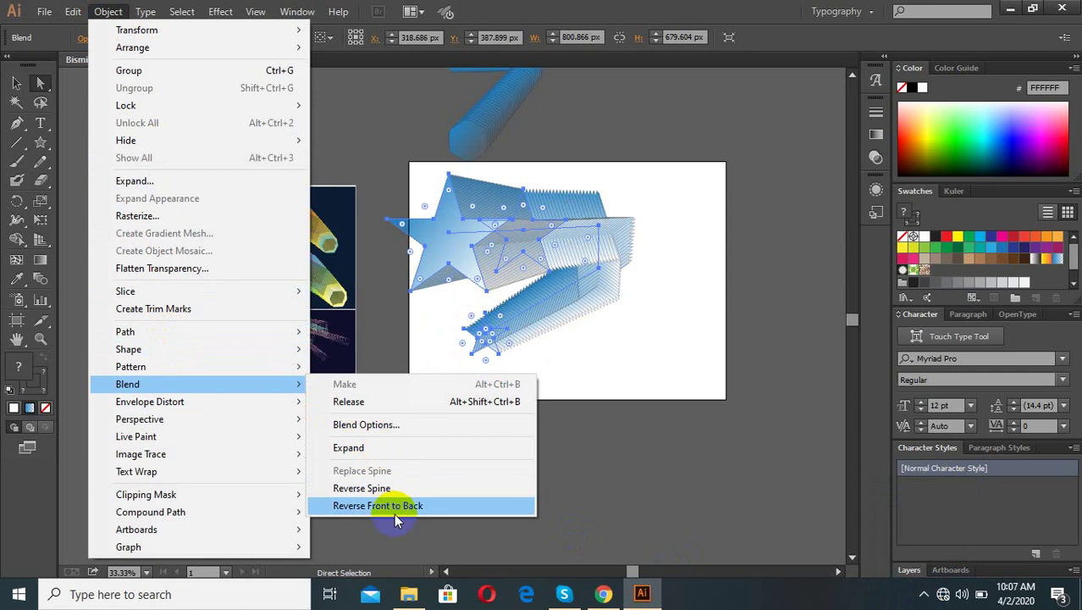
pyautogui.click(394, 513)
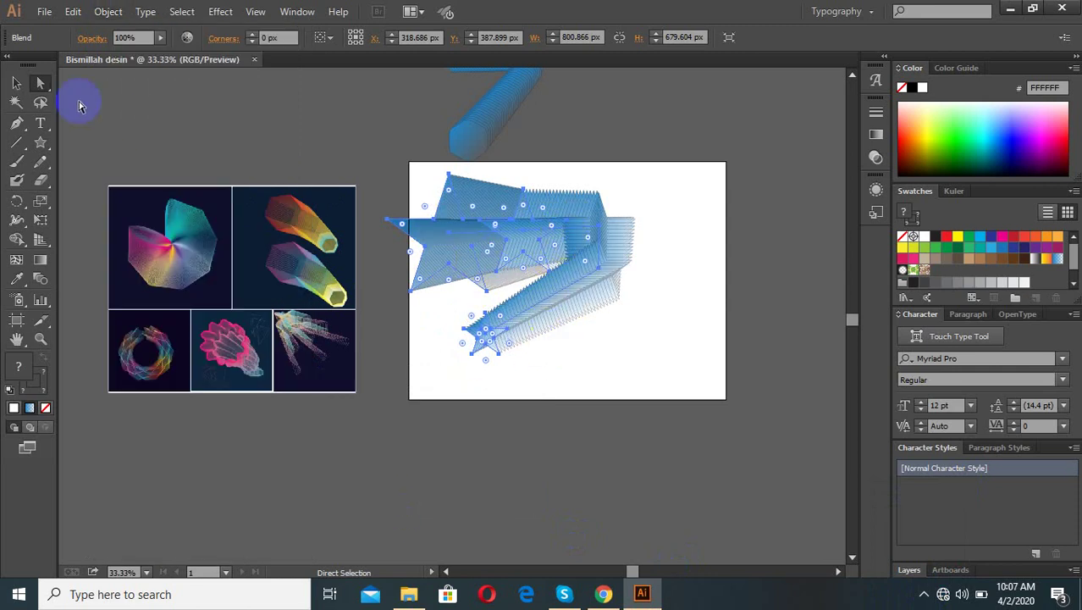
# Drag the star blend with the Selection tool to reposition it on the artboard
pyautogui.click(17, 83)
pyautogui.moveTo(484, 241); pyautogui.dragTo(567, 289)
pyautogui.click(654, 357)
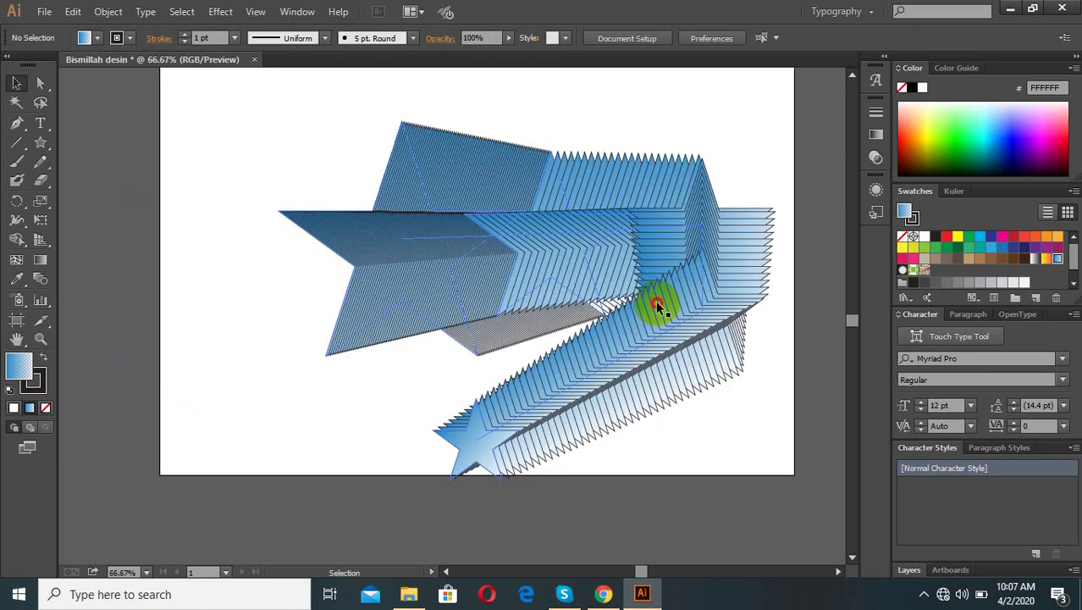
pyautogui.moveTo(655, 300); pyautogui.dragTo(595, 331)
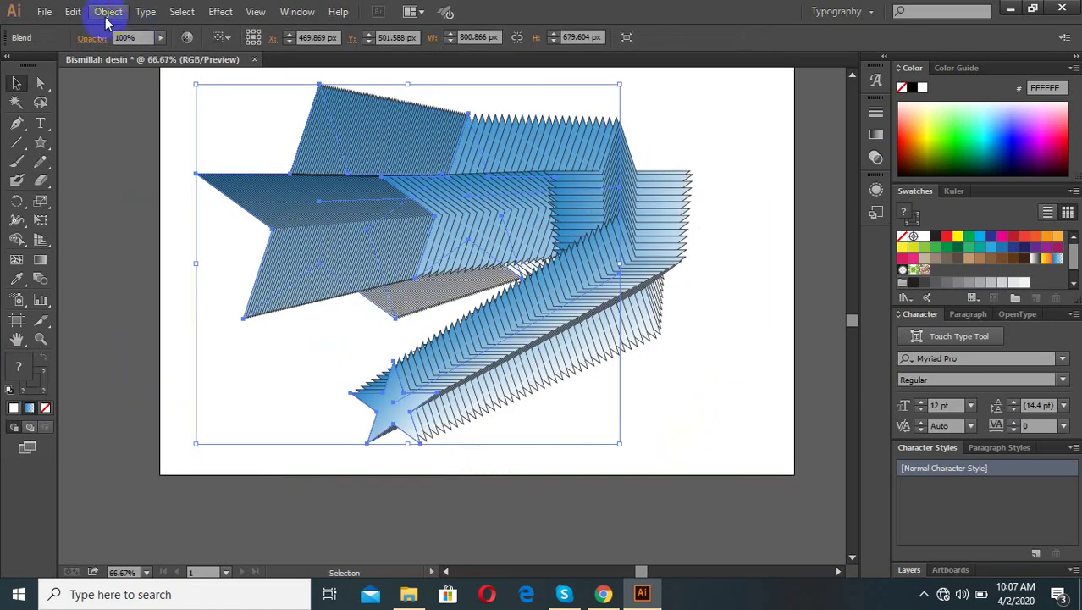
pyautogui.click(107, 16)
pyautogui.moveTo(128, 383)
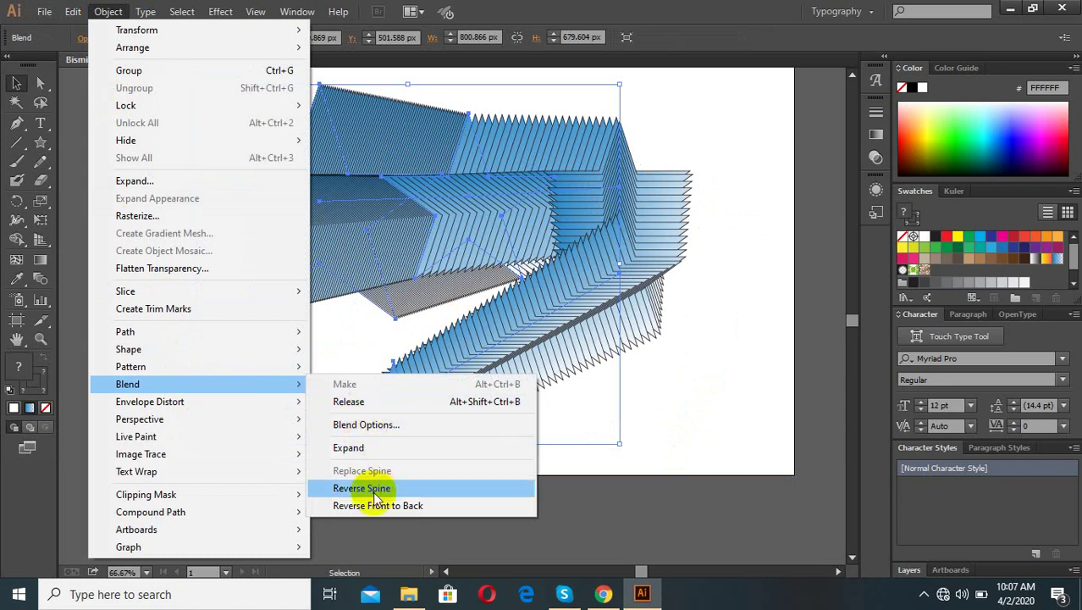
pyautogui.click(377, 401)
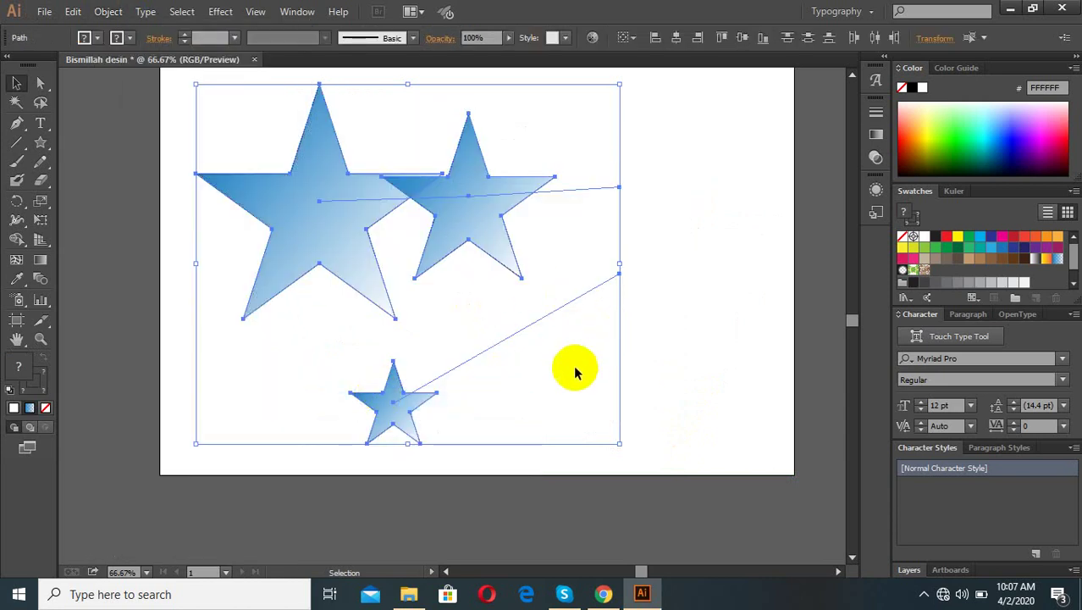
pyautogui.hotkey('ctrl', 'z')
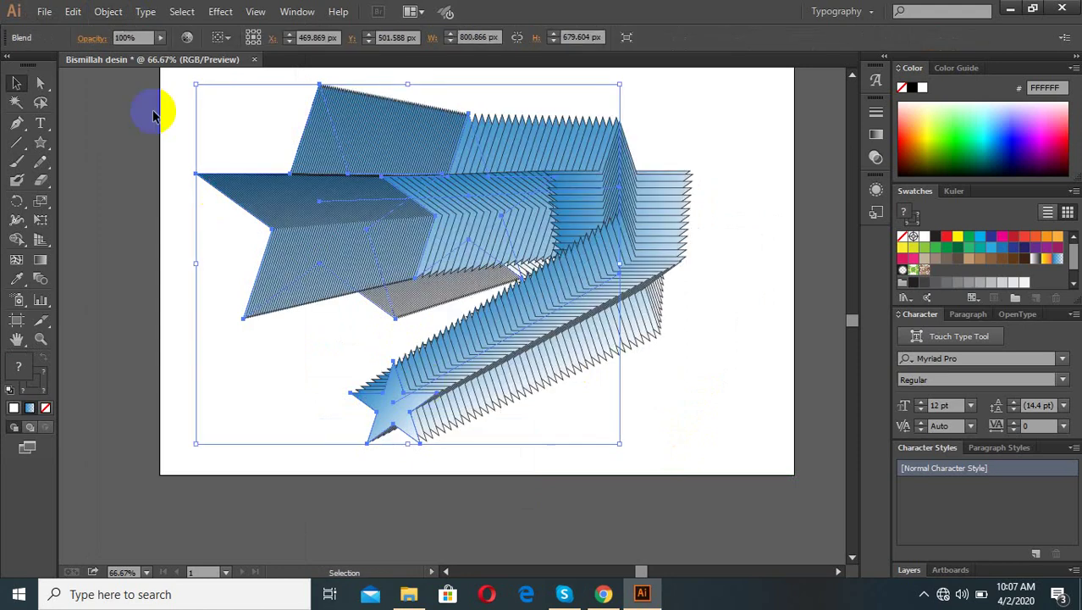
pyautogui.click(109, 13)
pyautogui.moveTo(125, 332)
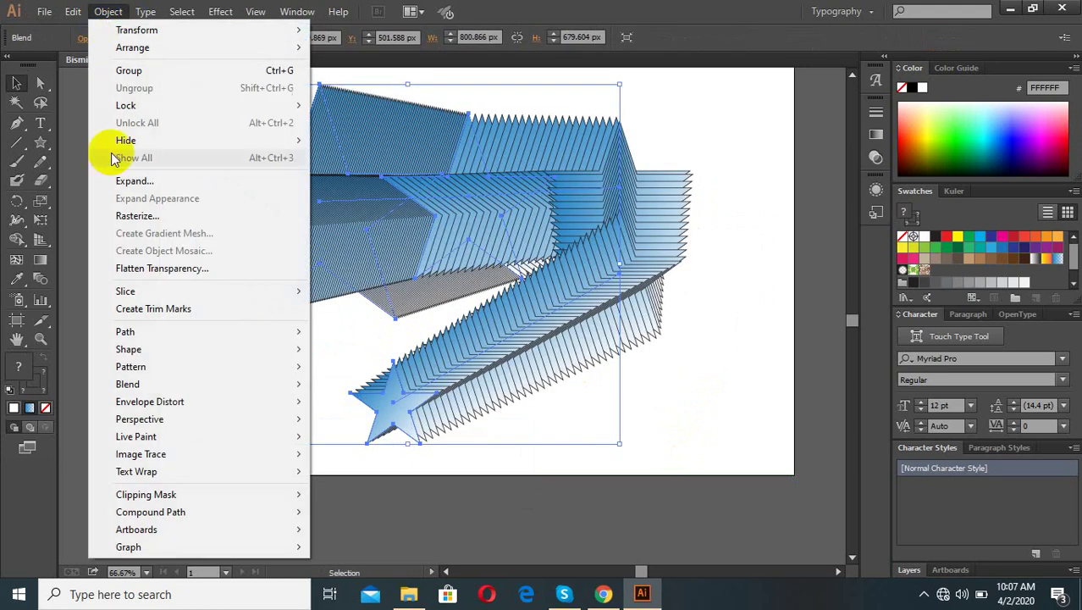
pyautogui.click(578, 284)
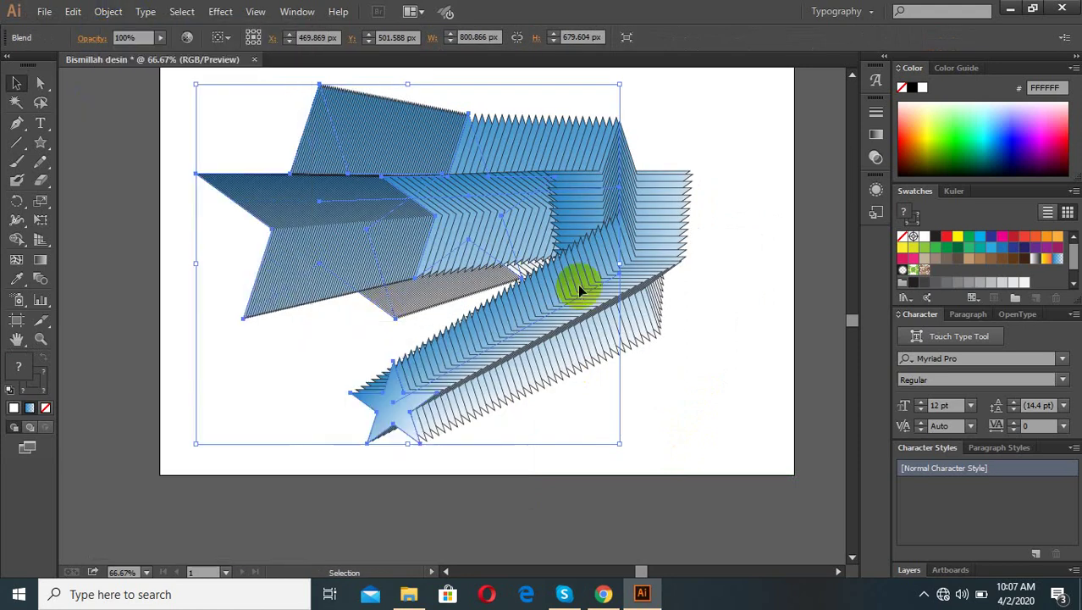
pyautogui.hotkey('ctrl', '-')
pyautogui.hotkey('ctrl', '-')
pyautogui.scroll(3, 161, 301)
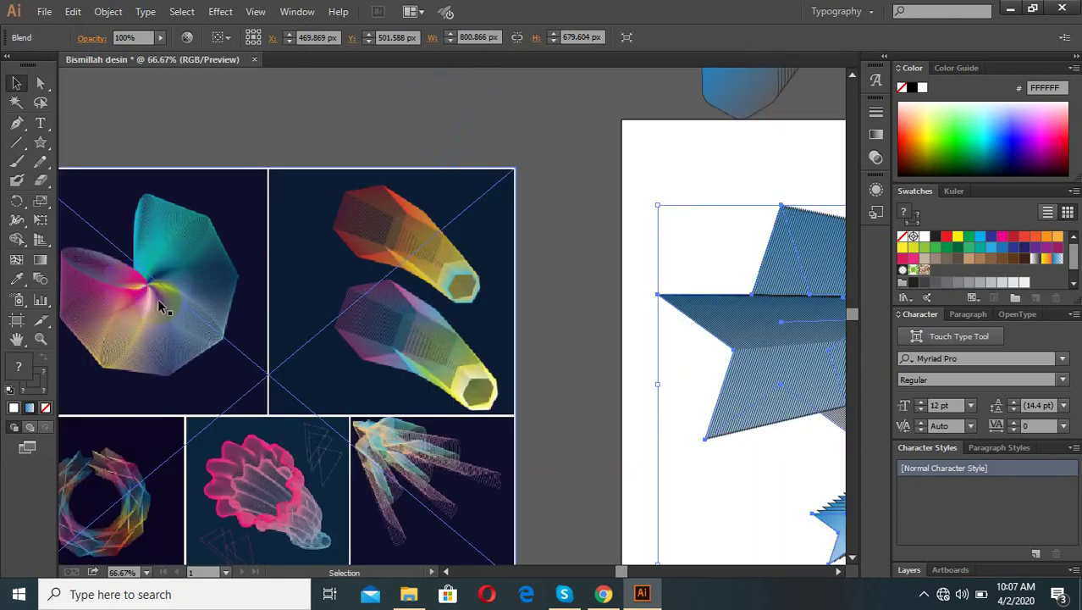
pyautogui.scroll(-2, 386, 416)
pyautogui.scroll(2, 658, 399)
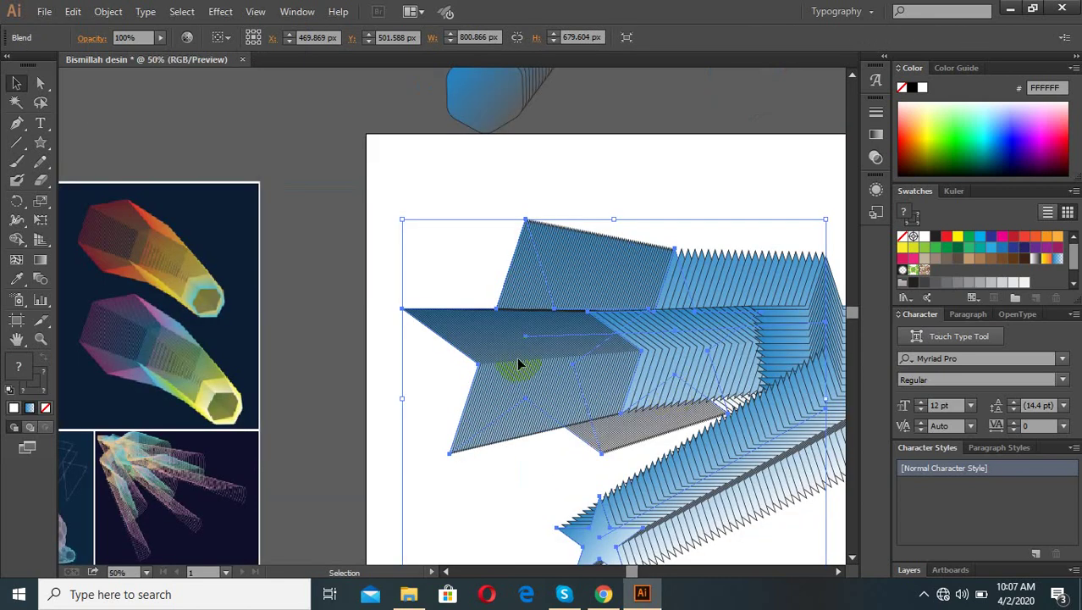
pyautogui.scroll(-2, 519, 347)
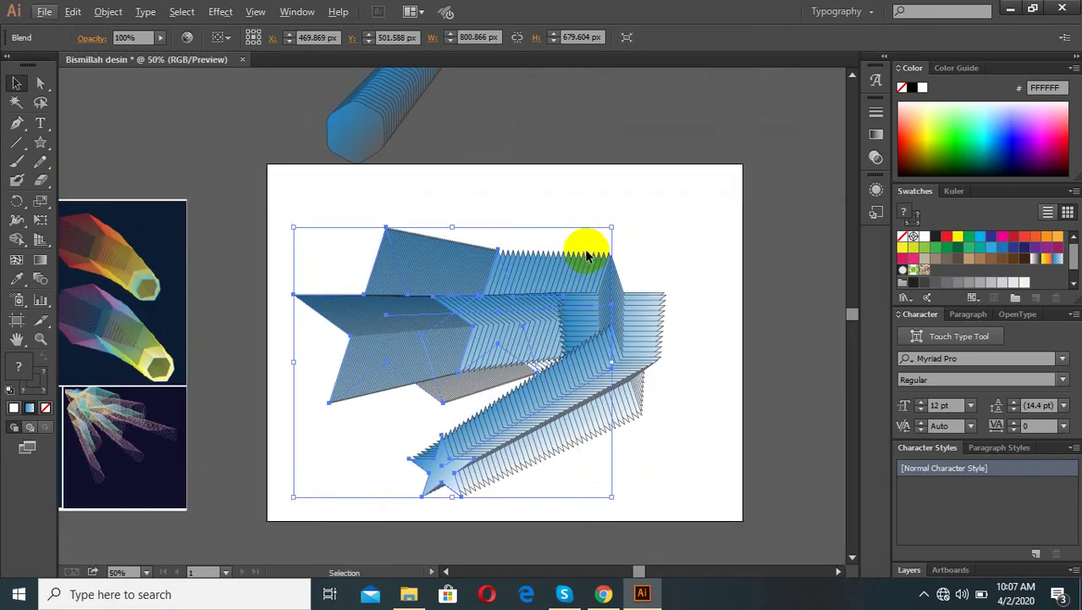
# Delete the star blend and draw a 160 px blue-gradient rounded square
pyautogui.press('Delete')
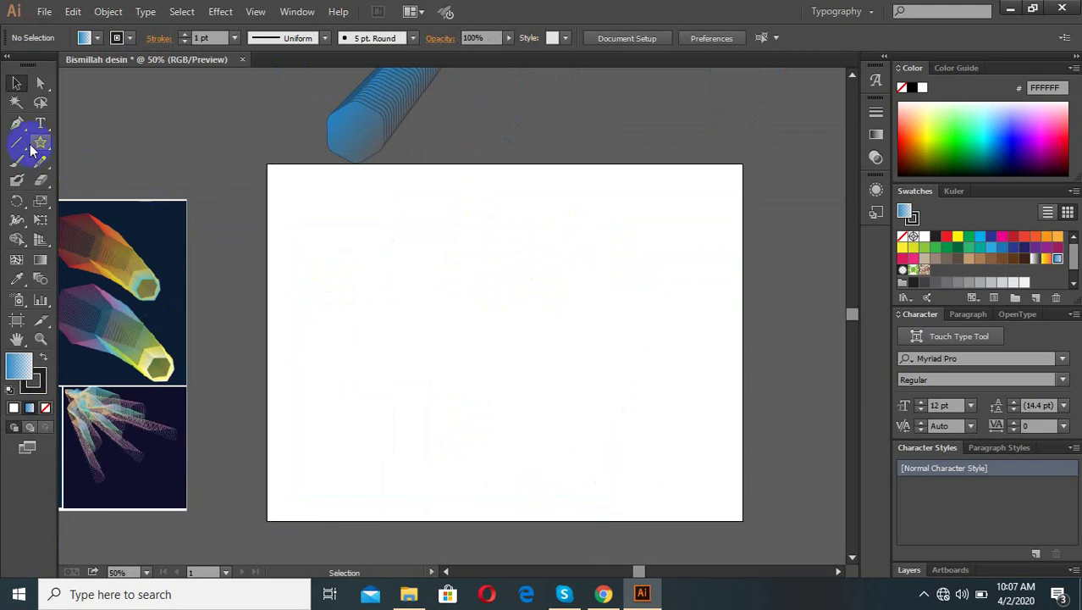
pyautogui.moveTo(37, 146); pyautogui.dragTo(110, 162)
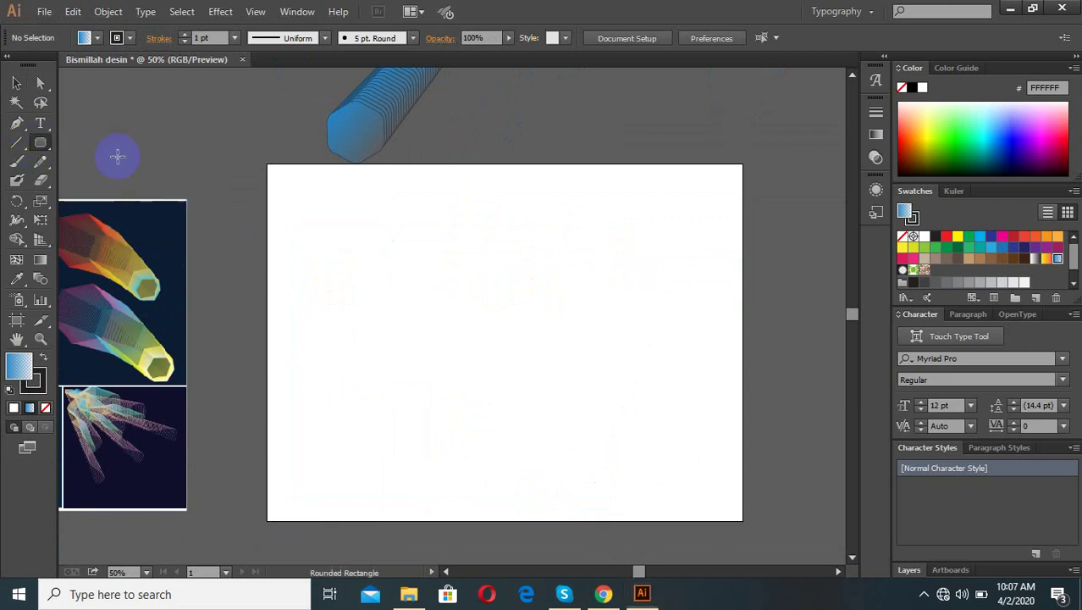
pyautogui.moveTo(350, 233); pyautogui.dragTo(410, 295)
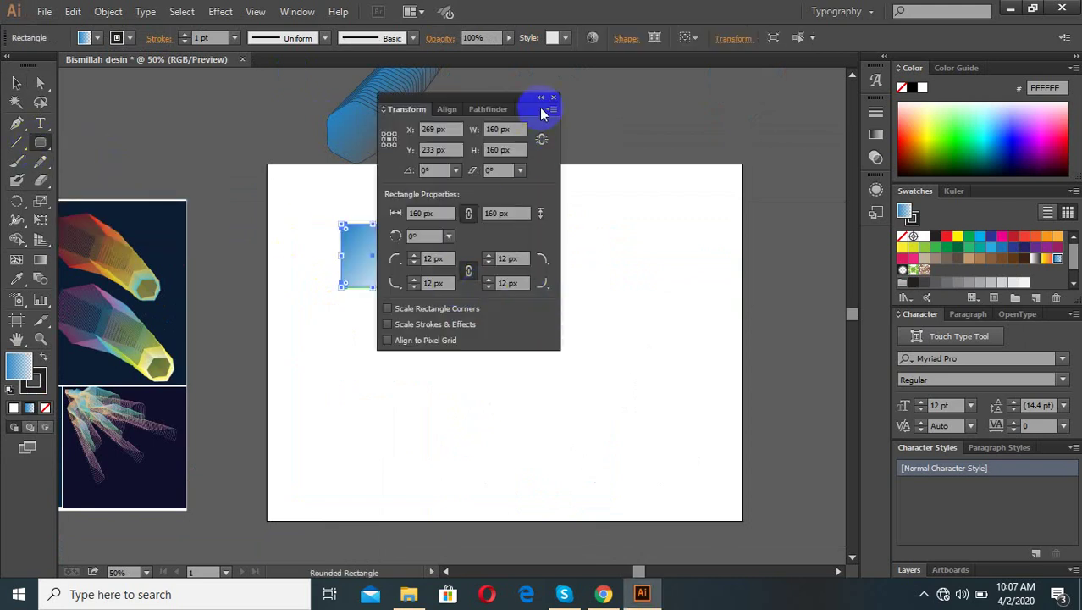
pyautogui.click(15, 83)
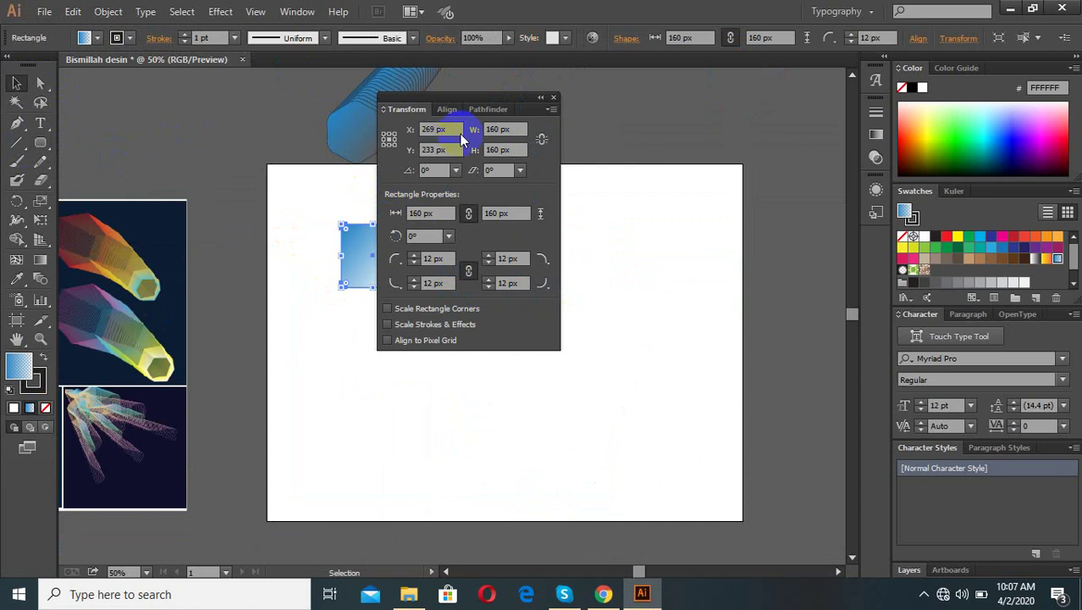
pyautogui.click(555, 100)
# Copy the rounded square 396 px to the right and select both squares
pyautogui.moveTo(386, 254); pyautogui.dragTo(543, 254)
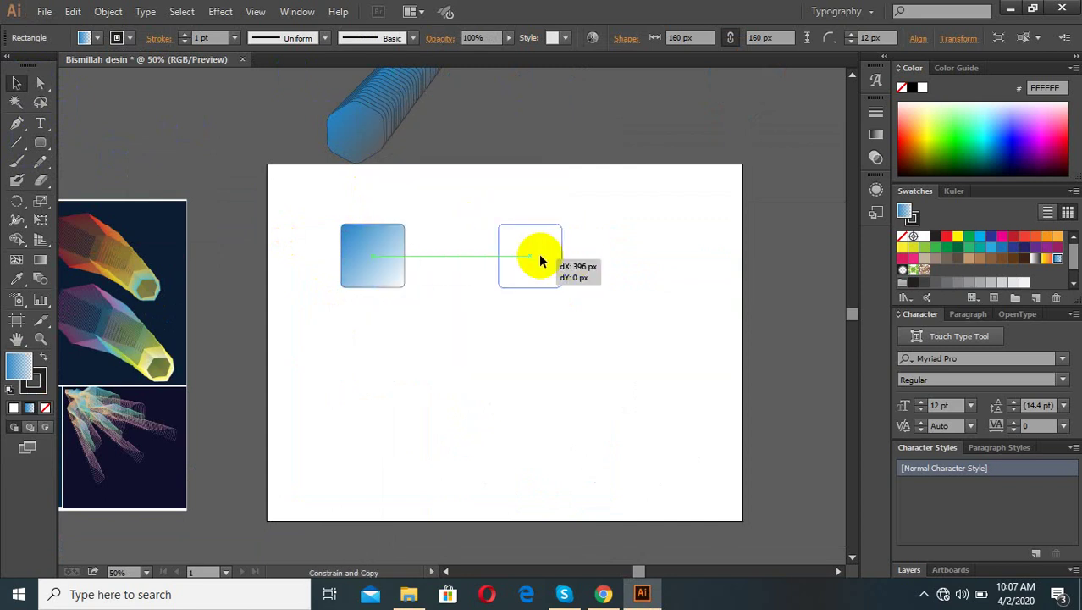
pyautogui.click(641, 342)
pyautogui.click(530, 258)
pyautogui.moveTo(570, 334); pyautogui.dragTo(372, 221)
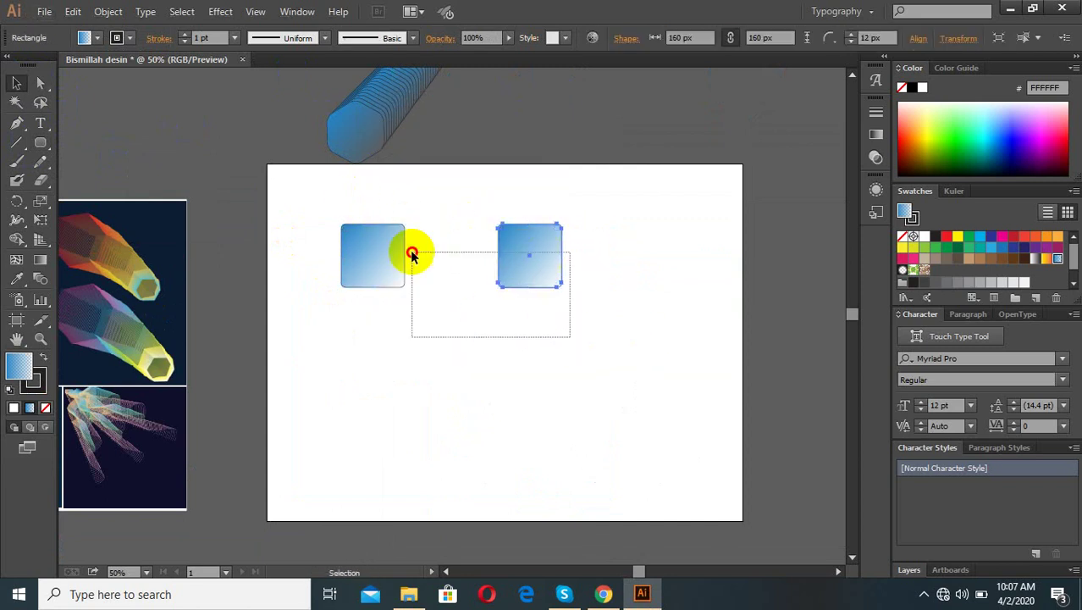
pyautogui.scroll(1, 570, 265)
pyautogui.click(255, 11)
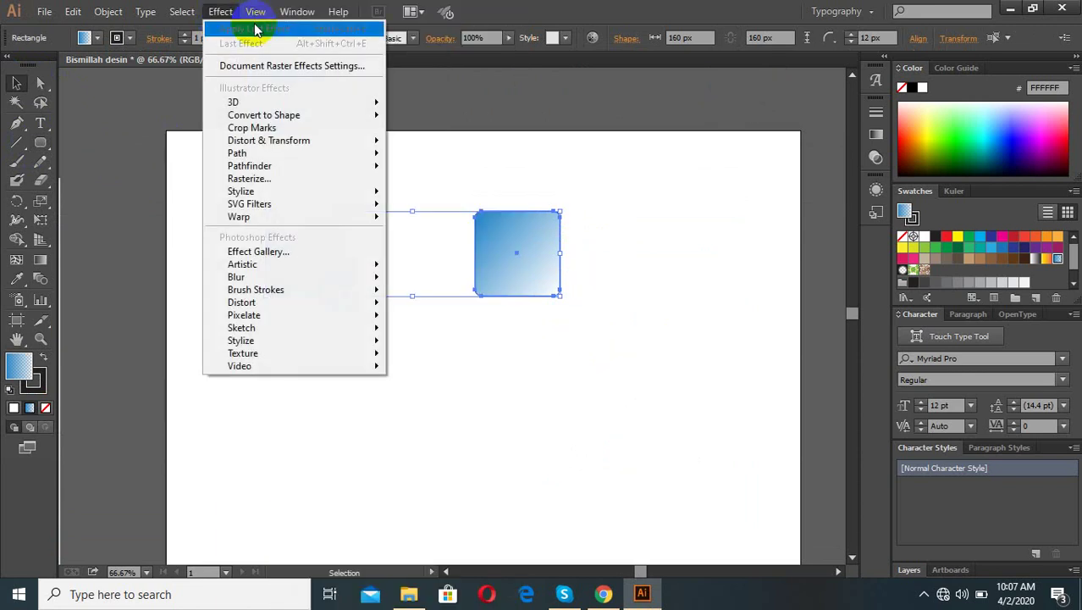
pyautogui.moveTo(269, 141)
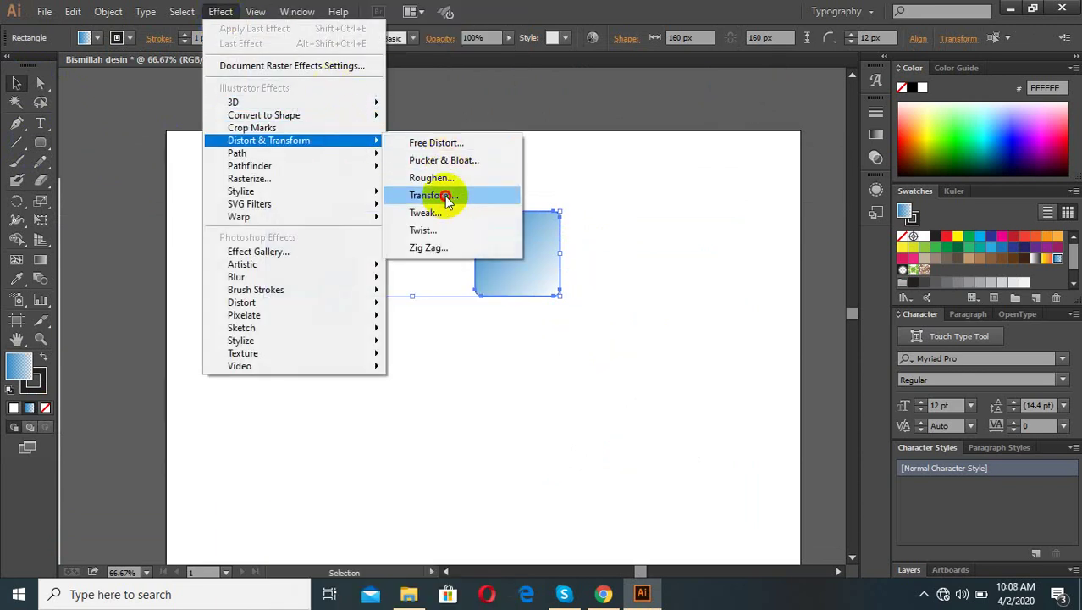
# Apply a Transform effect: scale 113%/142%, move -16/-51 px, reflect X and Y
pyautogui.click(445, 197)
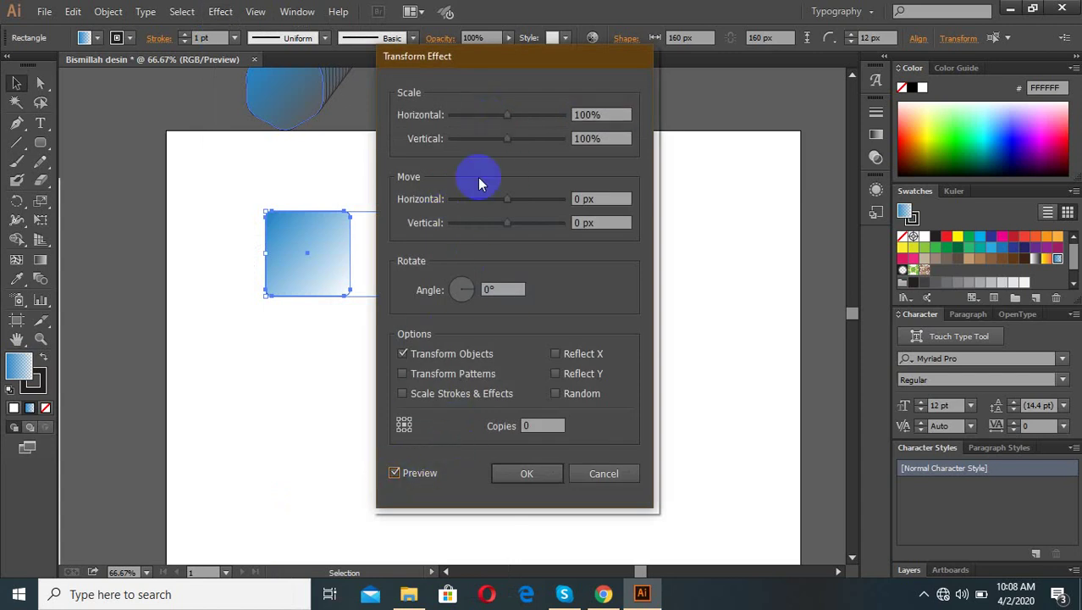
pyautogui.moveTo(522, 116); pyautogui.dragTo(555, 120)
pyautogui.moveTo(522, 68); pyautogui.dragTo(694, 71)
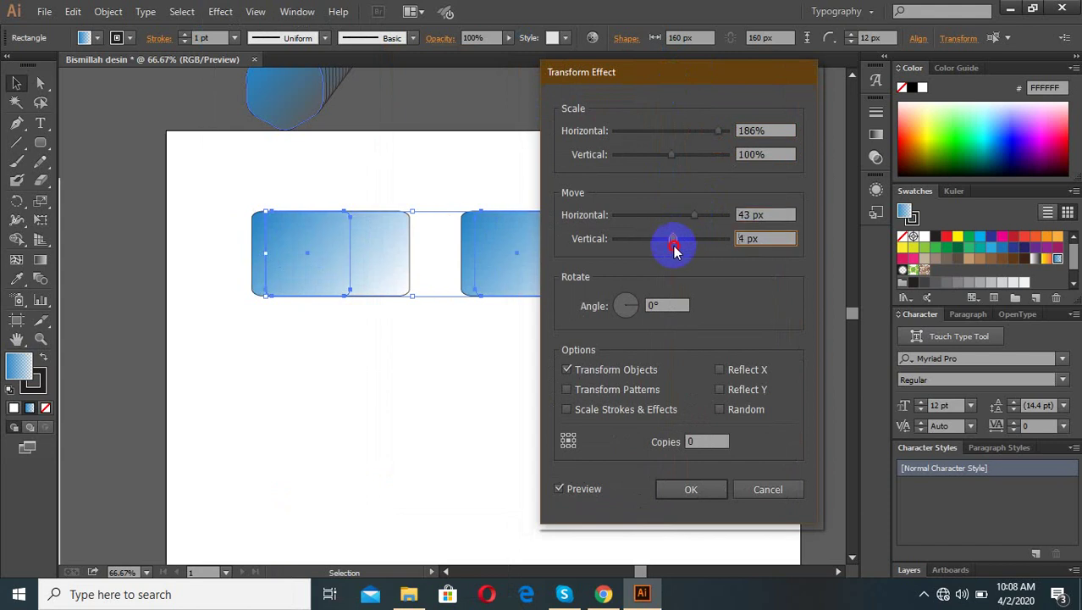
pyautogui.moveTo(651, 240); pyautogui.dragTo(641, 254)
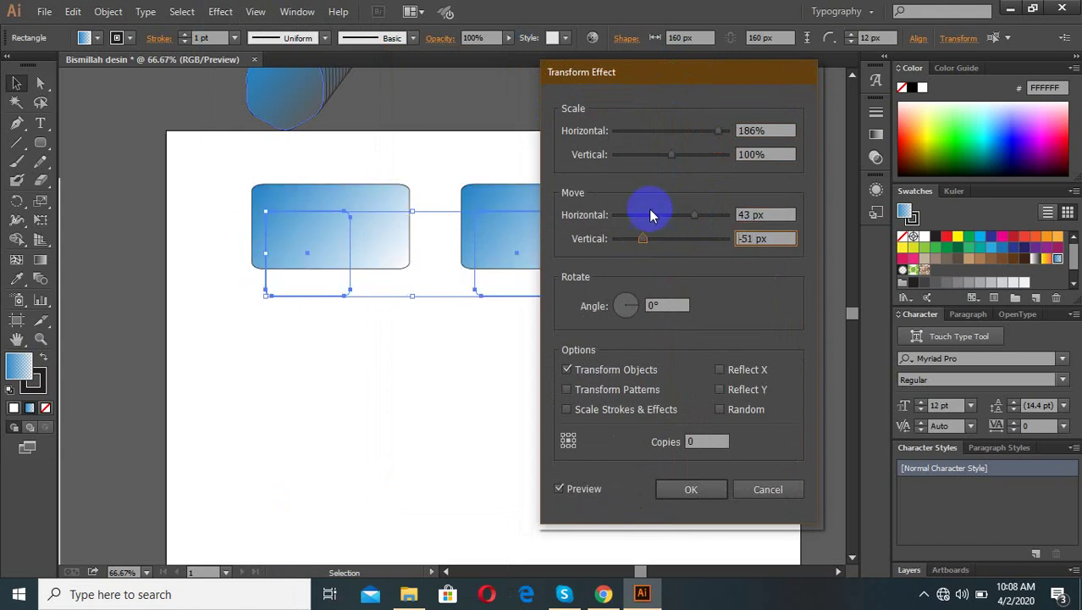
pyautogui.click(660, 215)
pyautogui.moveTo(671, 154)
pyautogui.mouseDown()
pyautogui.moveTo(696, 156)
pyautogui.moveTo(678, 132)
pyautogui.mouseUp()
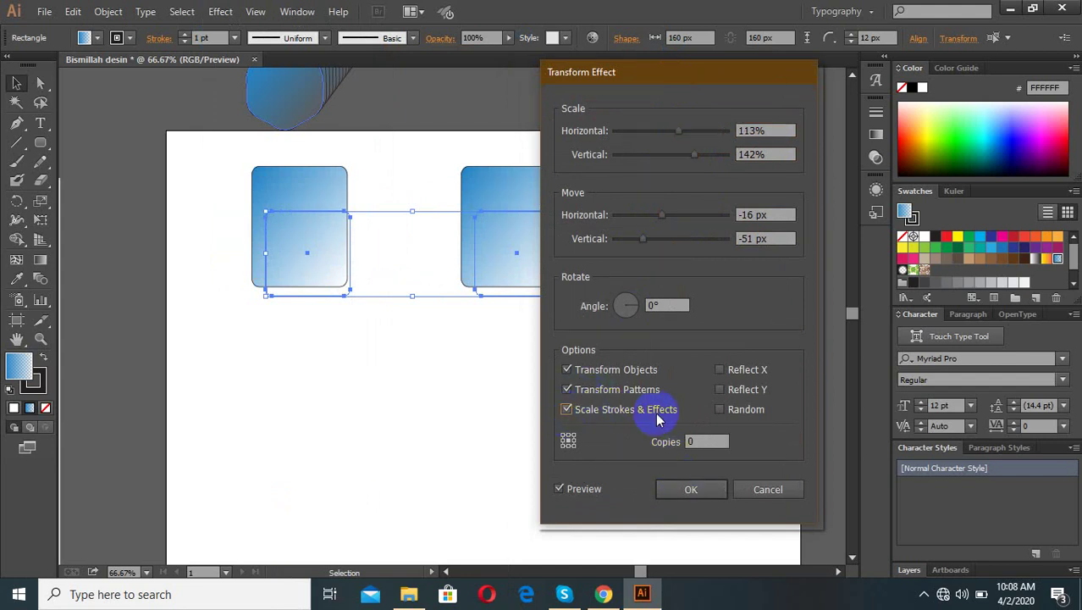
pyautogui.click(720, 390)
pyautogui.click(720, 370)
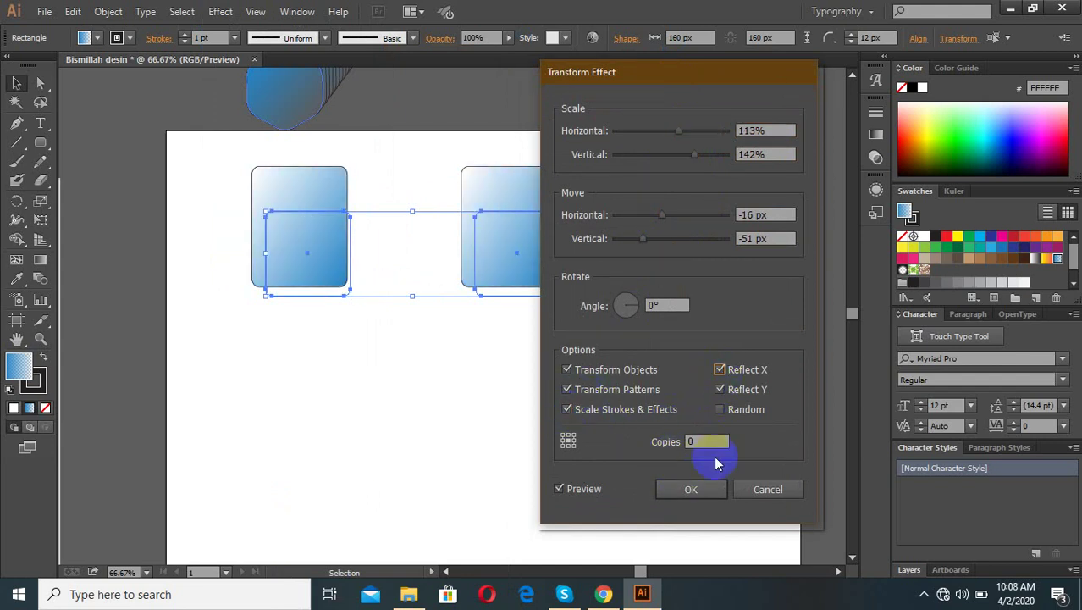
pyautogui.click(702, 491)
pyautogui.click(597, 339)
pyautogui.click(264, 212)
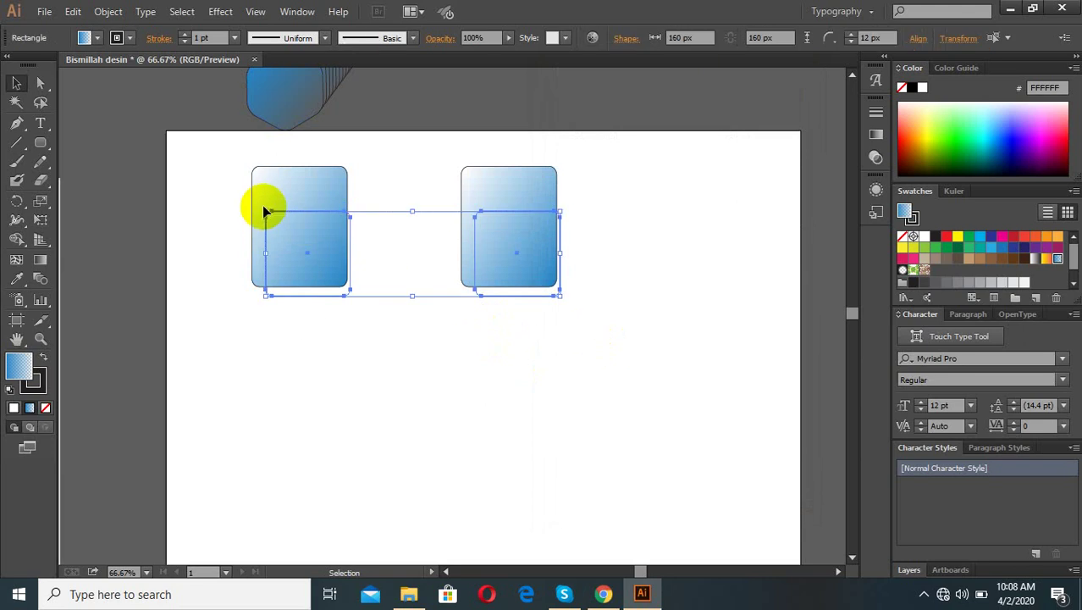
# Make a Smooth Color blend between the two gradient rounded squares
pyautogui.click(119, 14)
pyautogui.moveTo(127, 384)
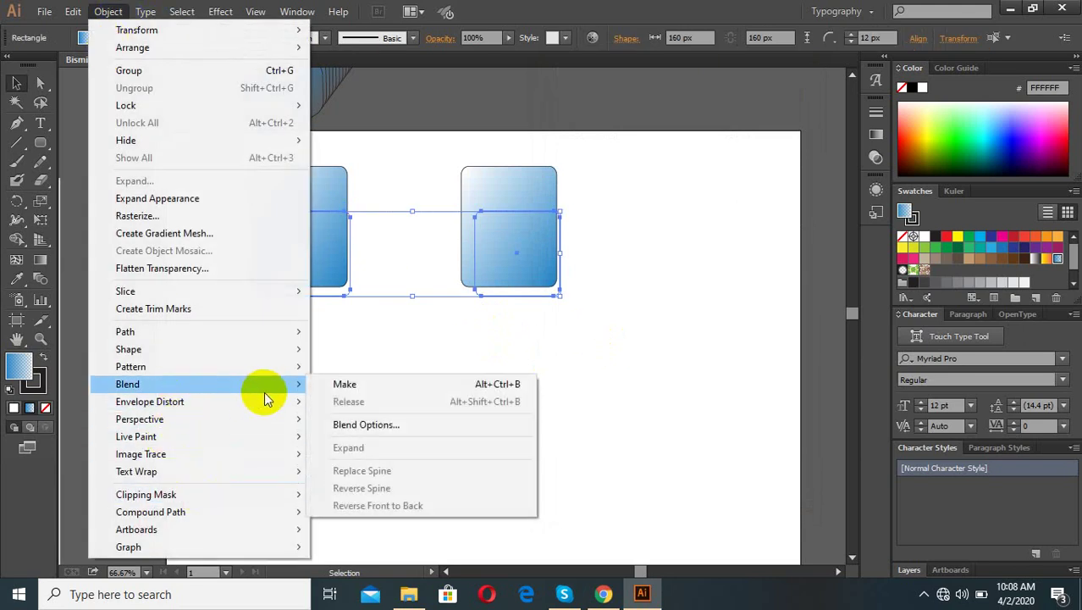
pyautogui.click(369, 425)
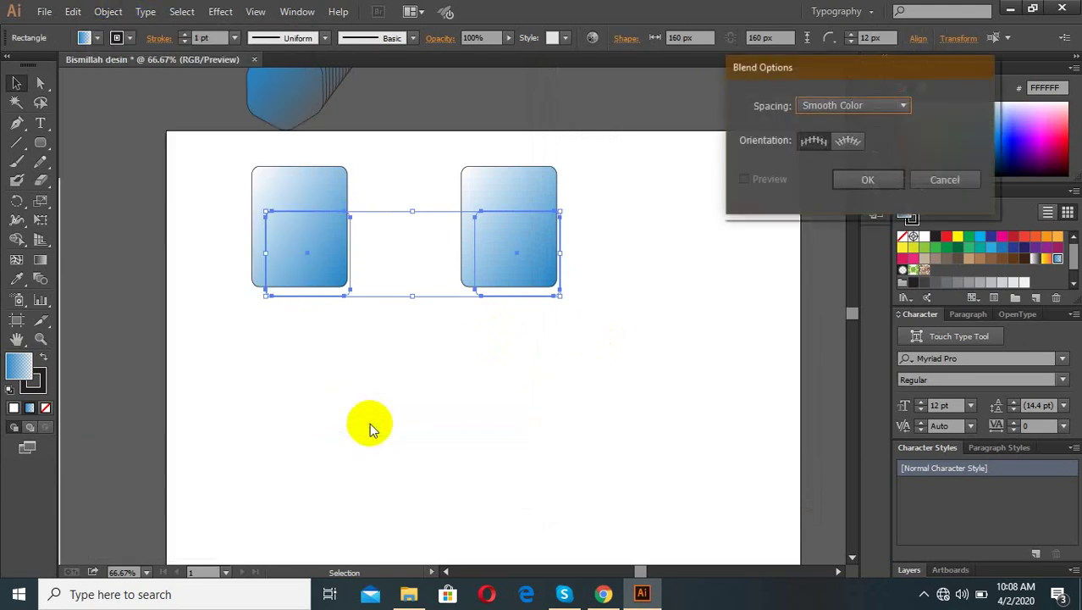
pyautogui.click(944, 179)
pyautogui.click(108, 11)
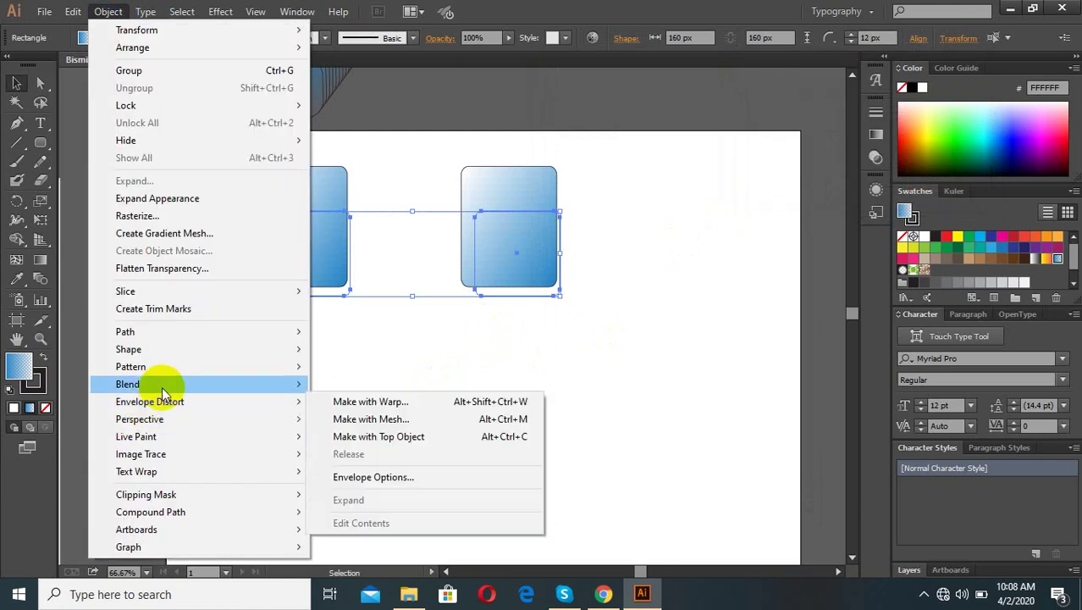
pyautogui.click(350, 383)
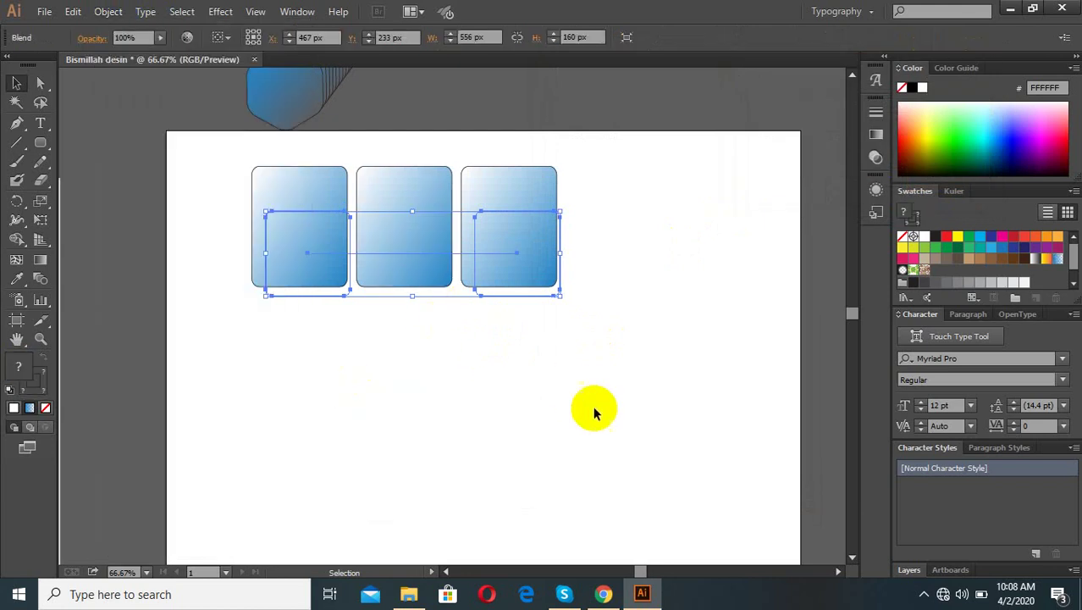
pyautogui.click(112, 16)
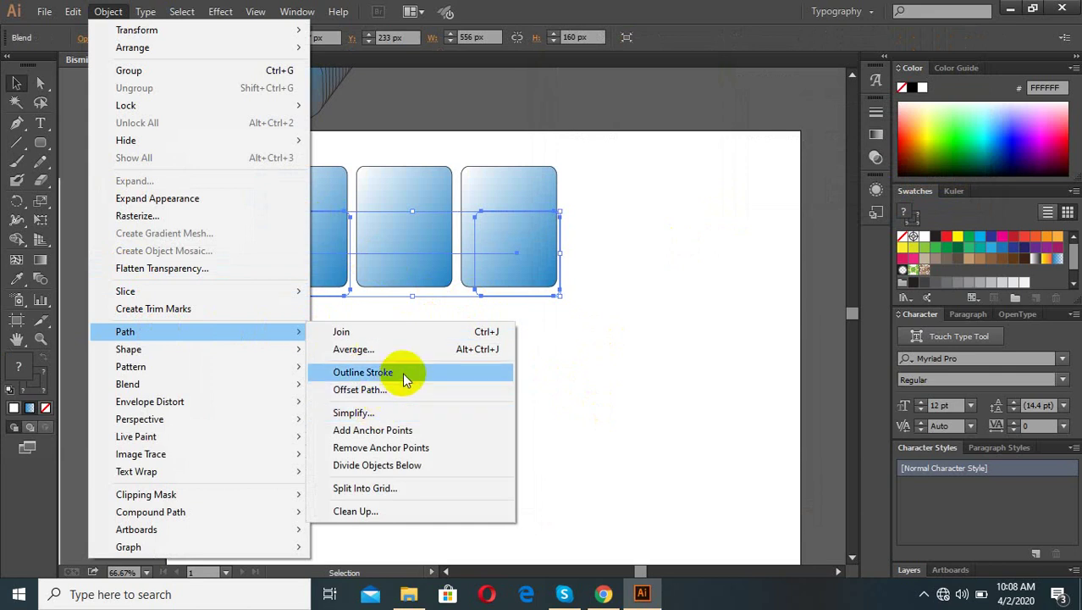
pyautogui.moveTo(127, 384)
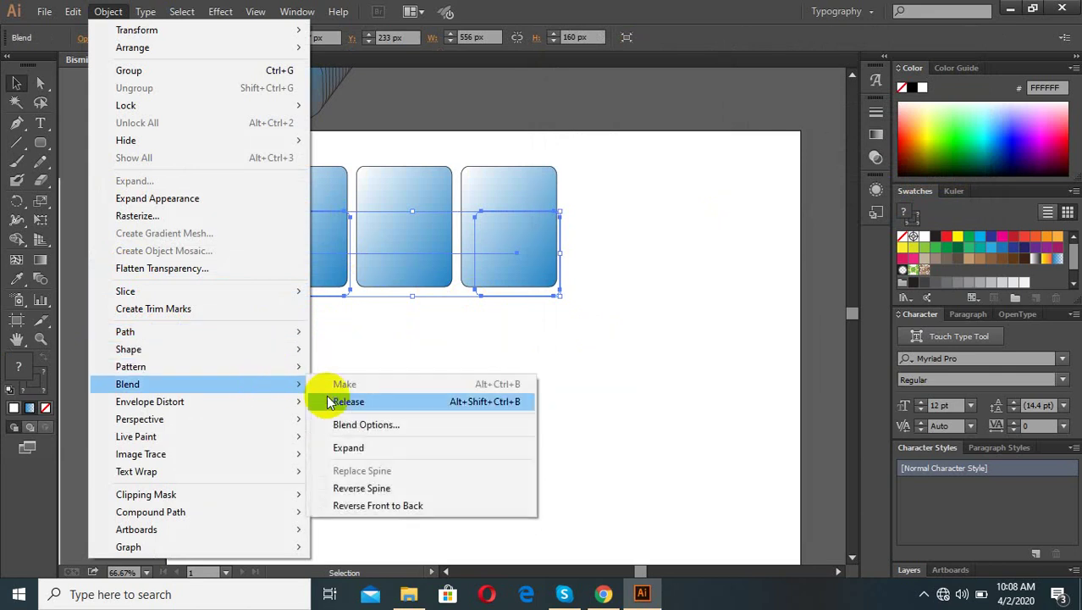
pyautogui.click(360, 425)
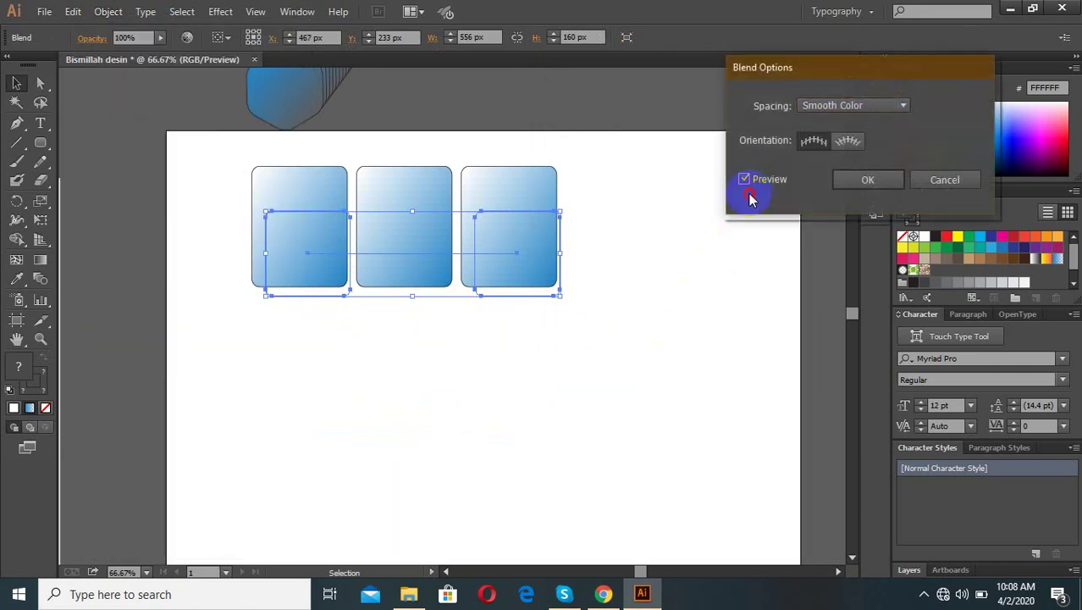
# Set the rounded-square blend's spacing to Specified Steps with 45 steps
pyautogui.moveTo(826, 67); pyautogui.dragTo(697, 291)
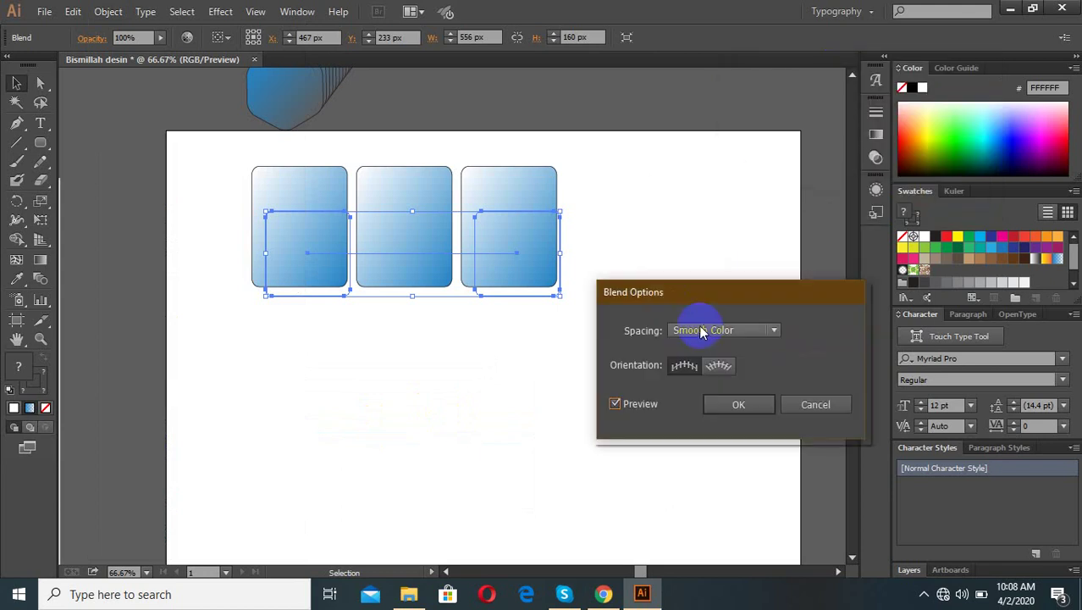
pyautogui.click(711, 329)
pyautogui.click(692, 366)
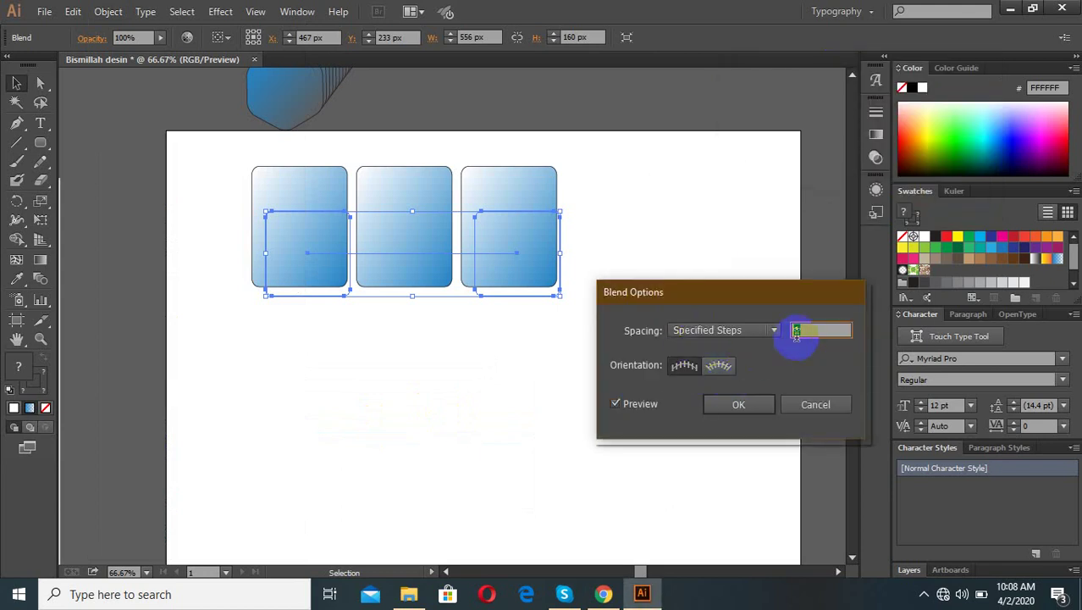
pyautogui.scroll(8, 809, 331)
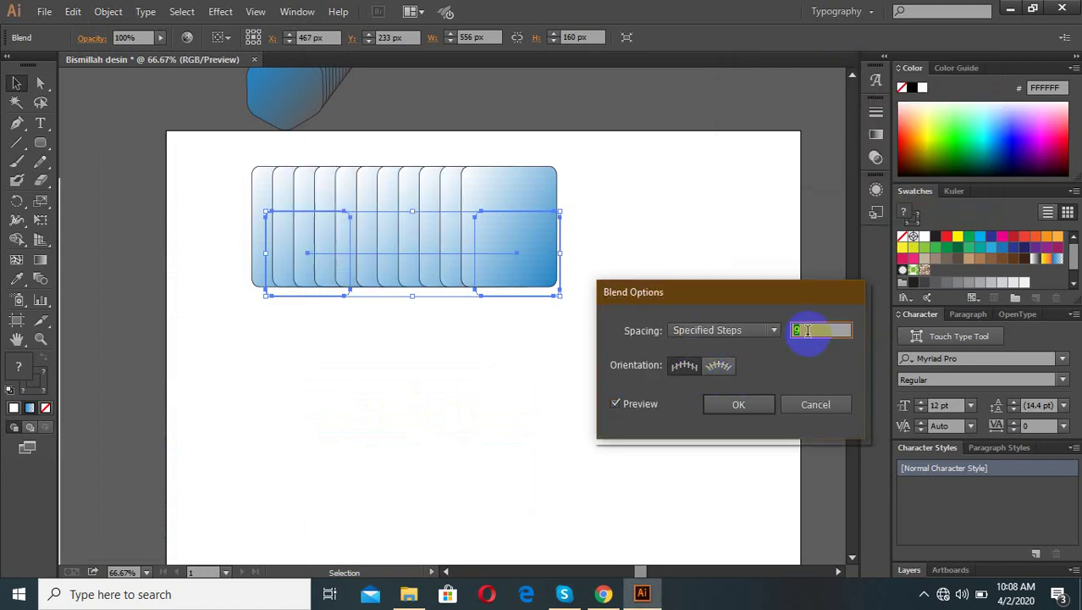
pyautogui.scroll(6, 808, 330)
pyautogui.scroll(6, 808, 330)
pyautogui.scroll(10, 809, 331)
pyautogui.scroll(6, 809, 330)
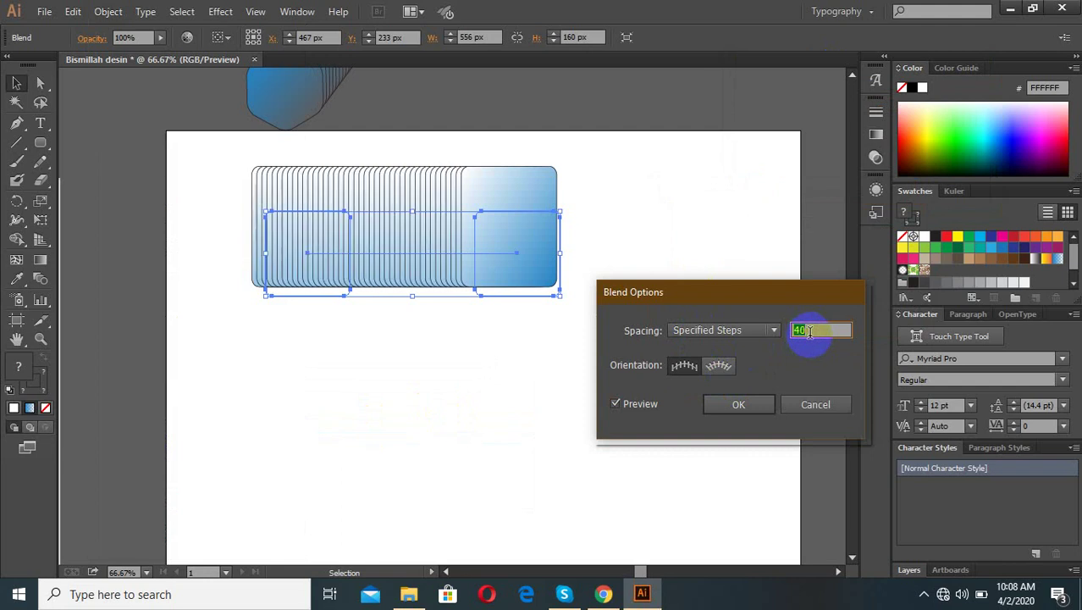
pyautogui.scroll(4, 808, 330)
pyautogui.scroll(4, 809, 330)
pyautogui.click(730, 404)
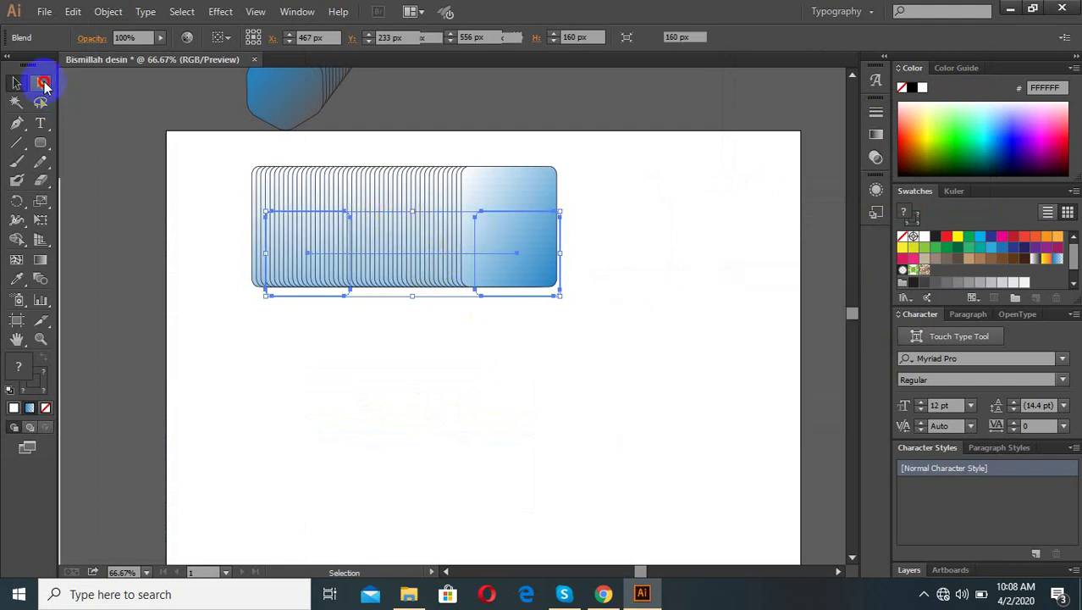
pyautogui.click(39, 82)
# Resize and move the rounded-square blend, then select it and delete it
pyautogui.click(16, 83)
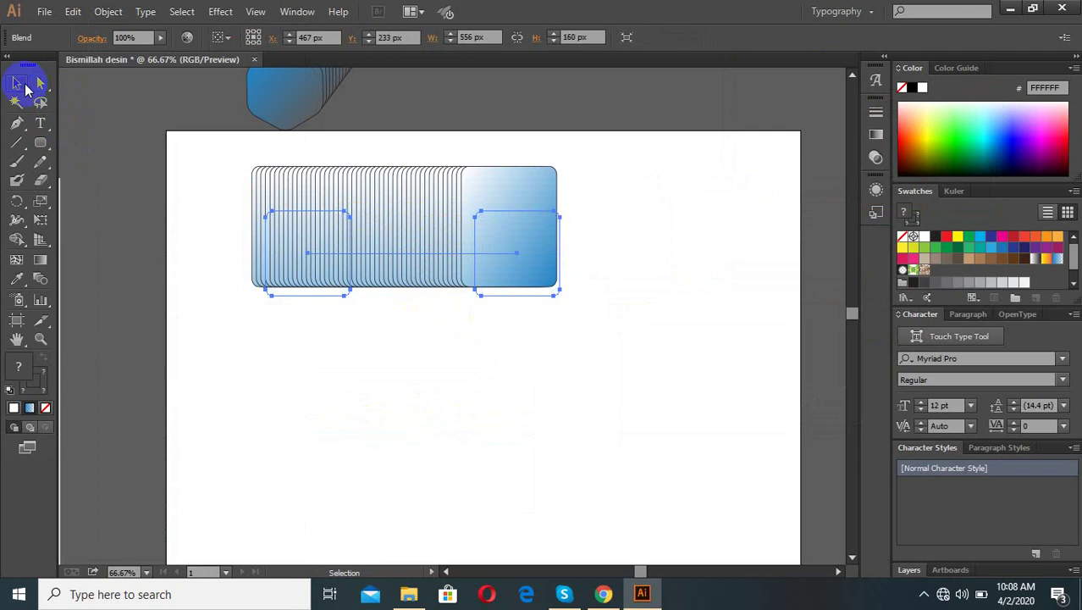
pyautogui.click(414, 231)
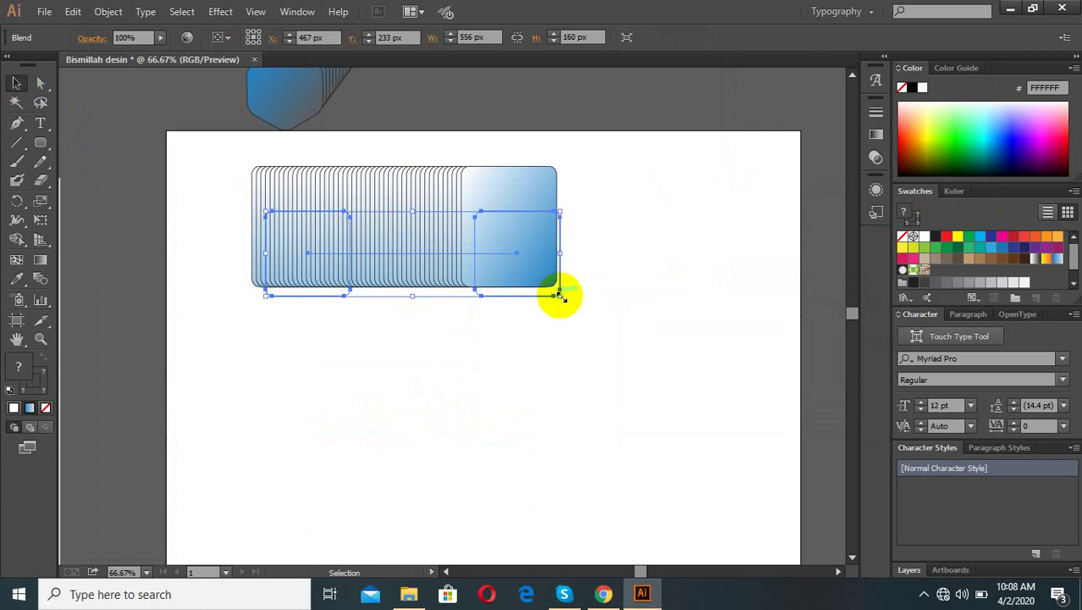
pyautogui.moveTo(558, 295); pyautogui.dragTo(617, 457)
pyautogui.moveTo(538, 322); pyautogui.dragTo(519, 409)
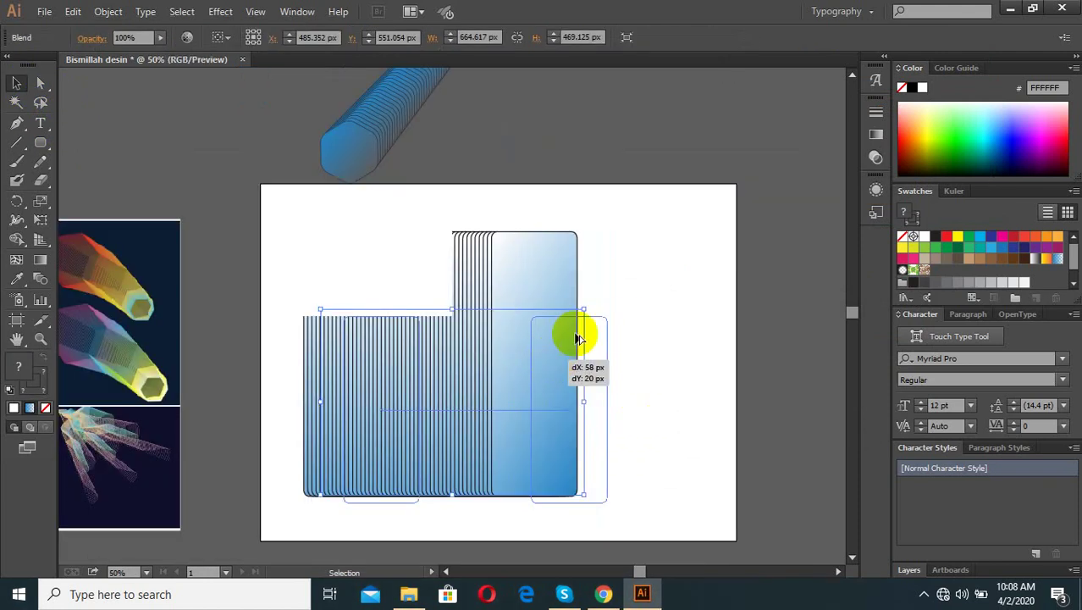
pyautogui.moveTo(549, 362); pyautogui.dragTo(624, 321)
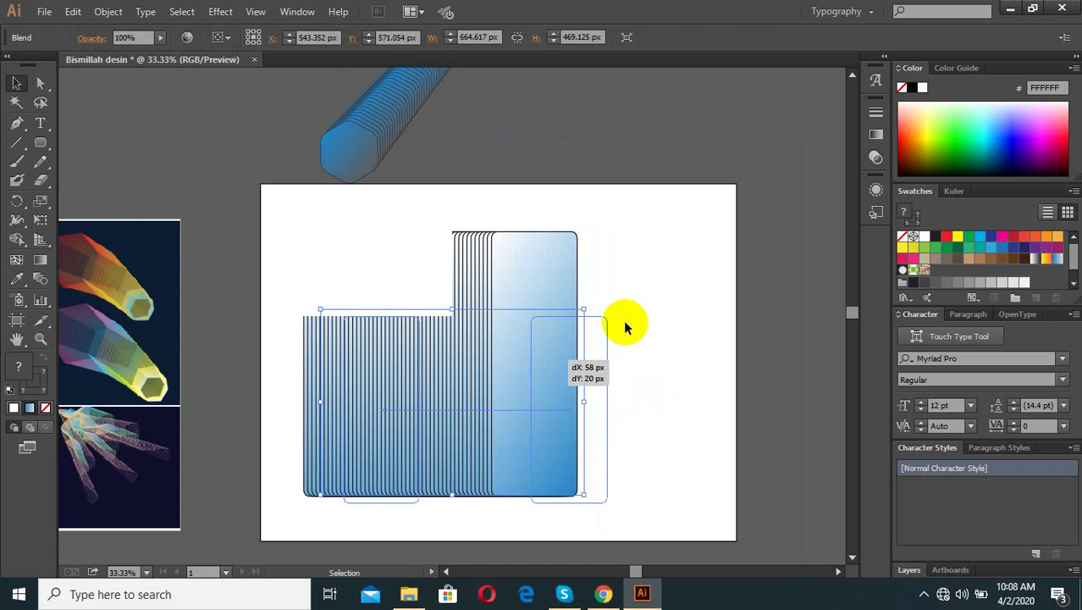
pyautogui.click(627, 322)
pyautogui.press('alt')
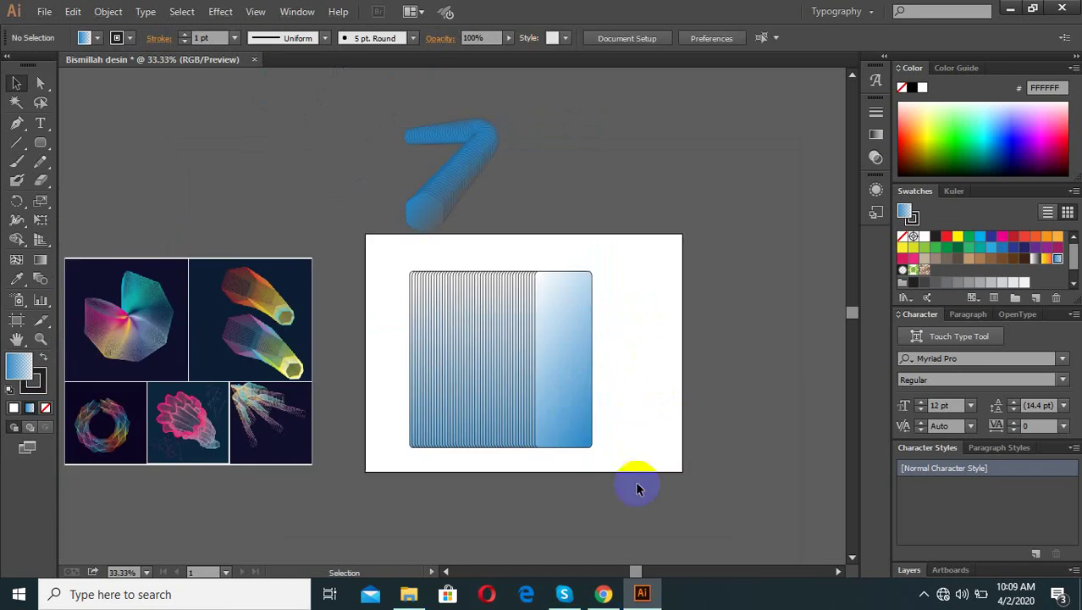
pyautogui.click(498, 351)
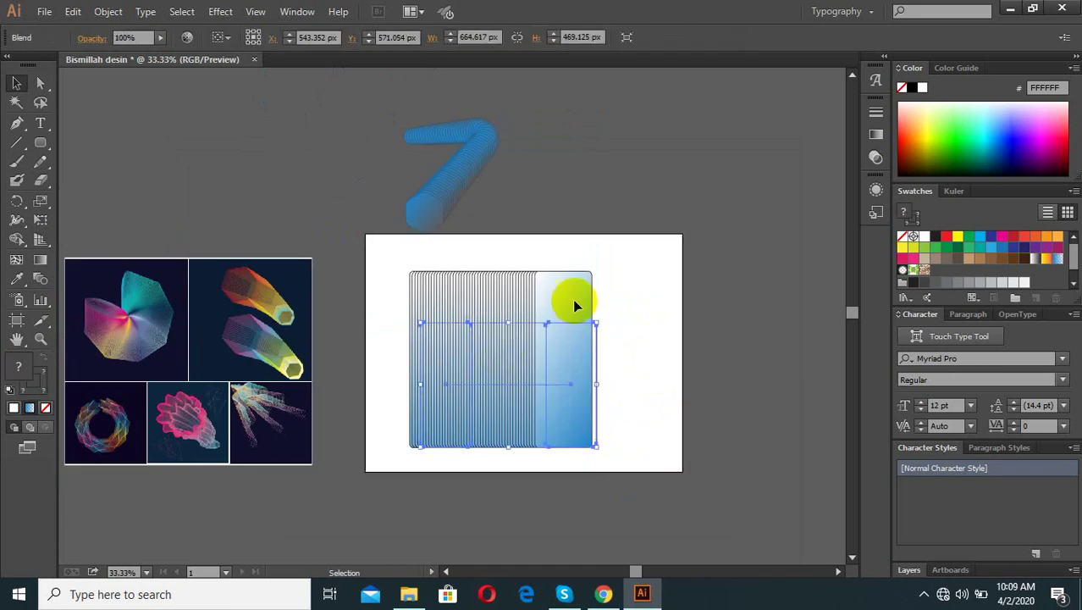
pyautogui.press('Delete')
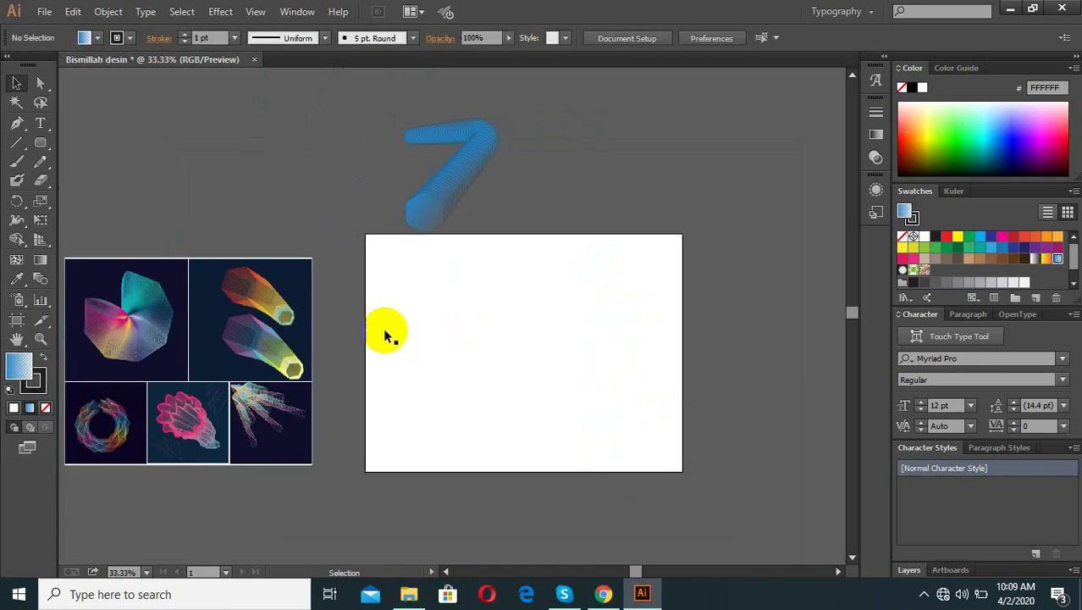
# Draw a four-point zigzag with the Pen tool on the upper left and set its fill to None
pyautogui.click(17, 124)
pyautogui.click(398, 293)
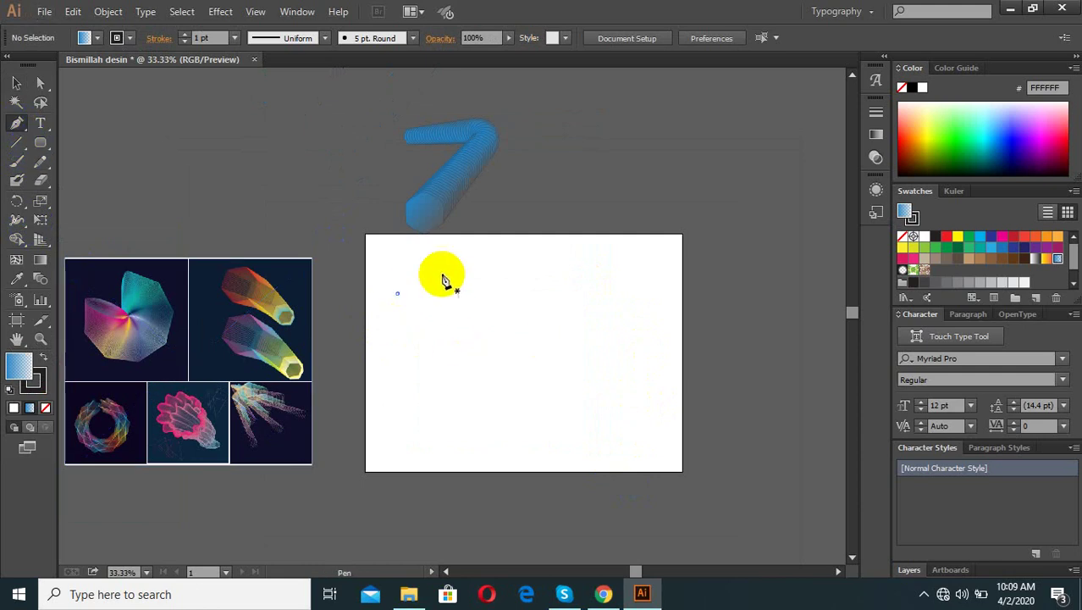
pyautogui.click(473, 282)
pyautogui.click(485, 346)
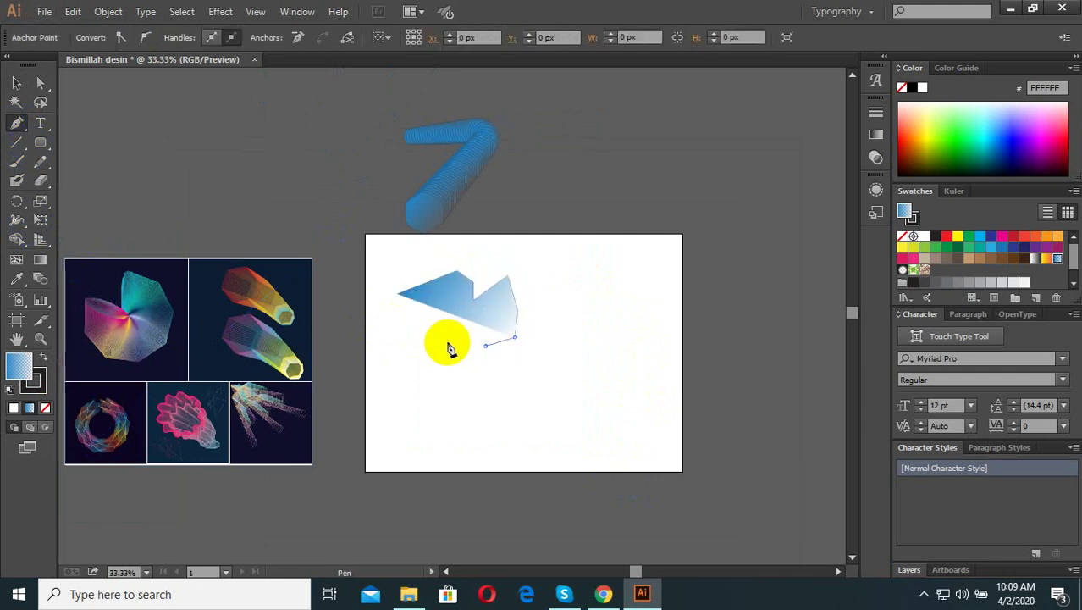
pyautogui.click(467, 383)
pyautogui.click(17, 83)
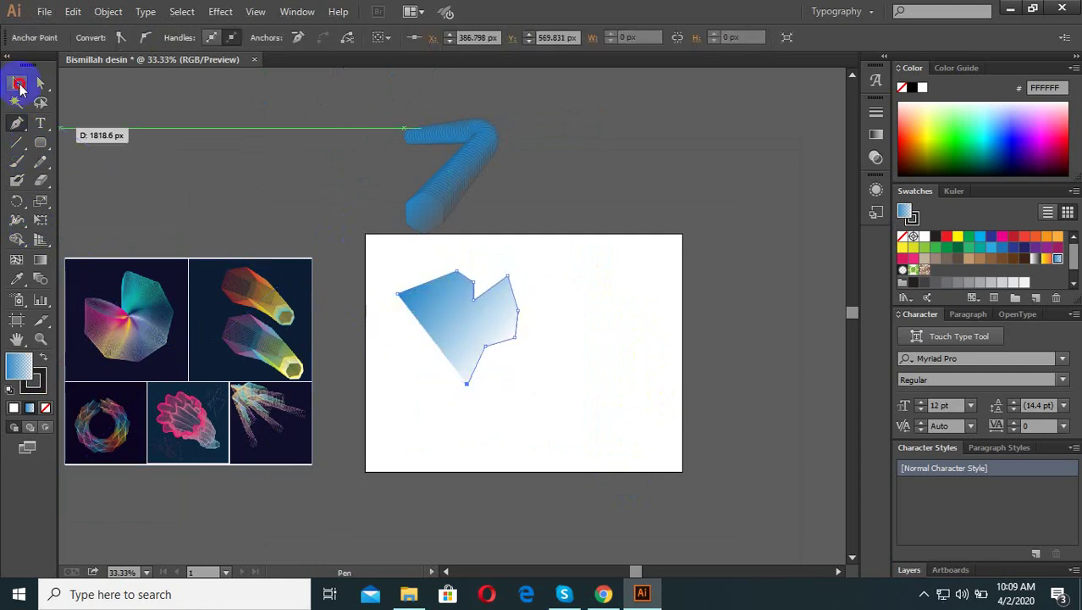
pyautogui.click(664, 306)
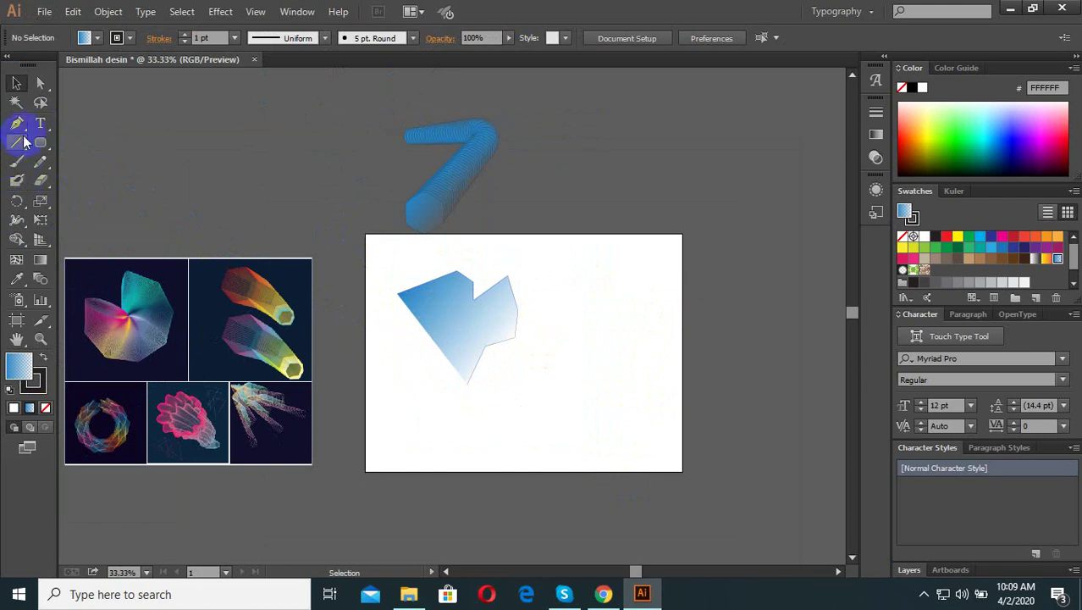
pyautogui.click(422, 345)
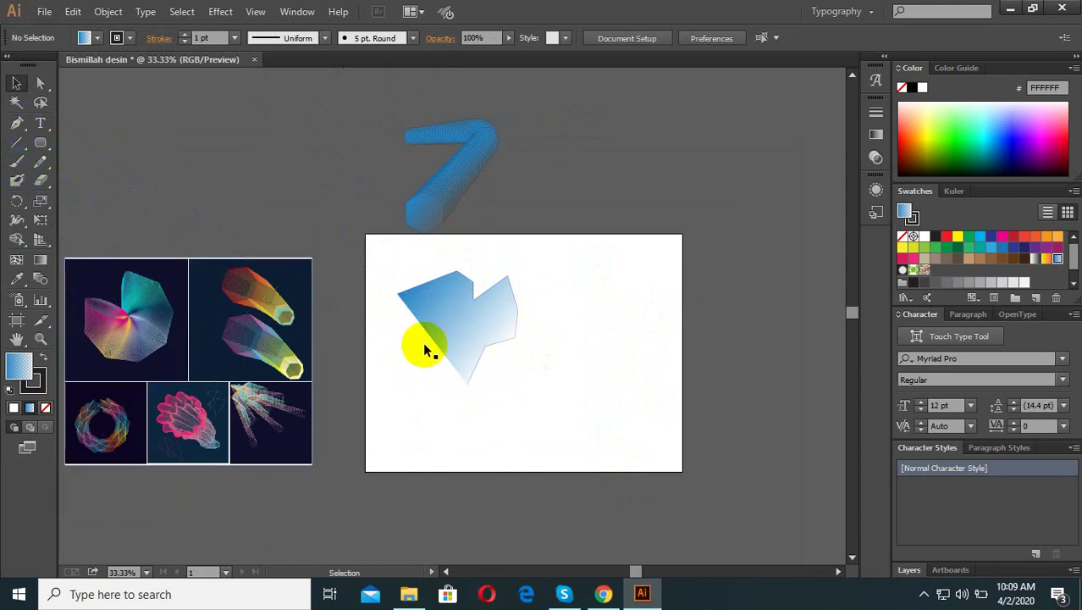
pyautogui.click(46, 407)
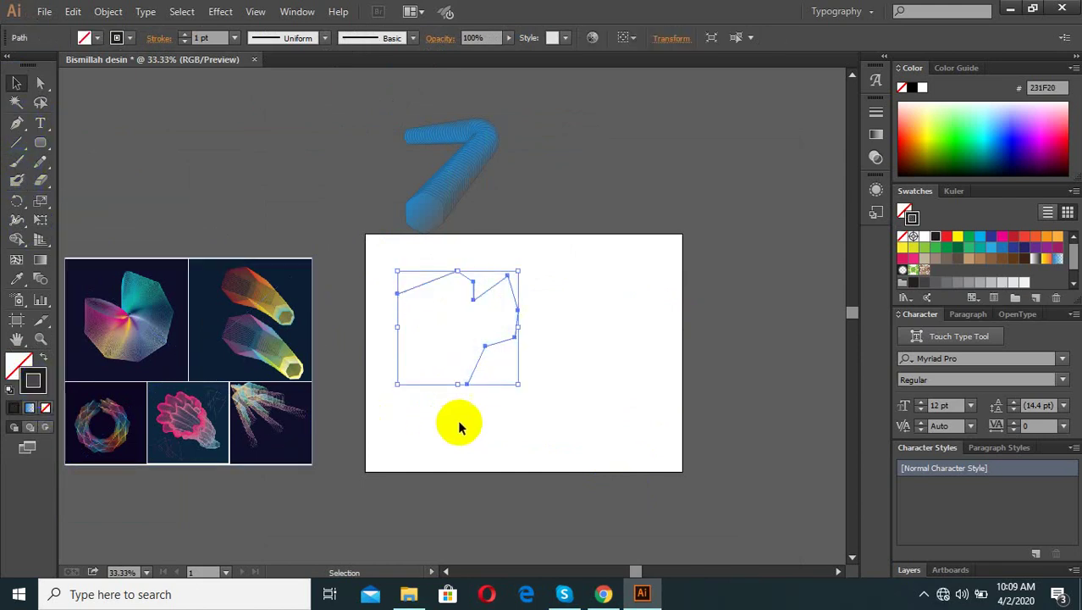
pyautogui.moveTo(458, 423); pyautogui.dragTo(523, 423)
pyautogui.moveTo(531, 380); pyautogui.dragTo(491, 347)
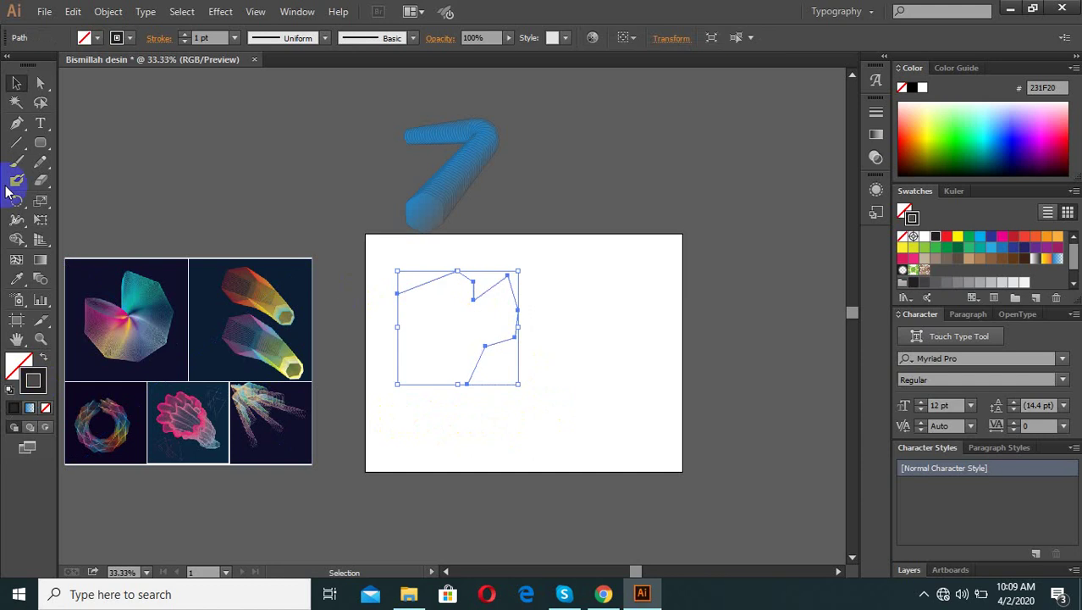
# Draw a second zigzag on the lower right and select both paths
pyautogui.click(15, 124)
pyautogui.click(650, 352)
pyautogui.click(559, 432)
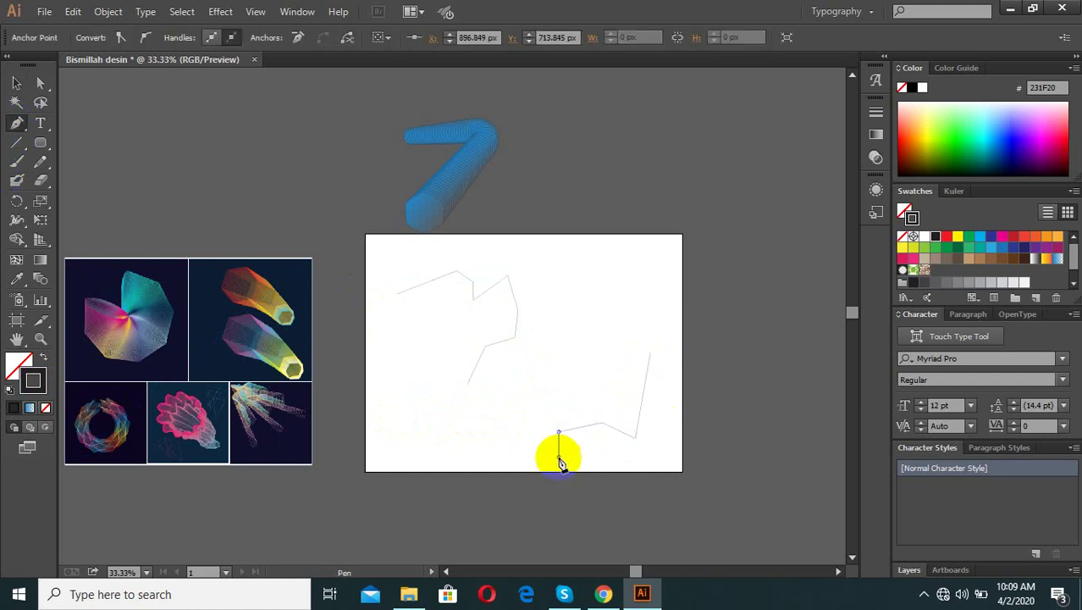
pyautogui.click(558, 458)
pyautogui.click(531, 427)
pyautogui.click(16, 82)
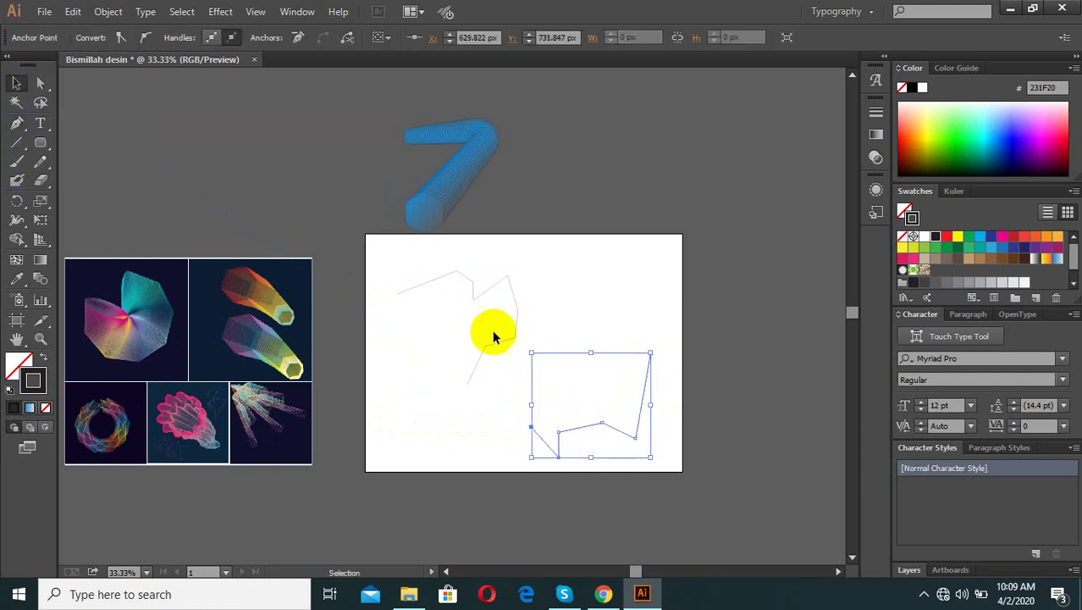
pyautogui.click(652, 484)
pyautogui.moveTo(653, 483); pyautogui.dragTo(466, 315)
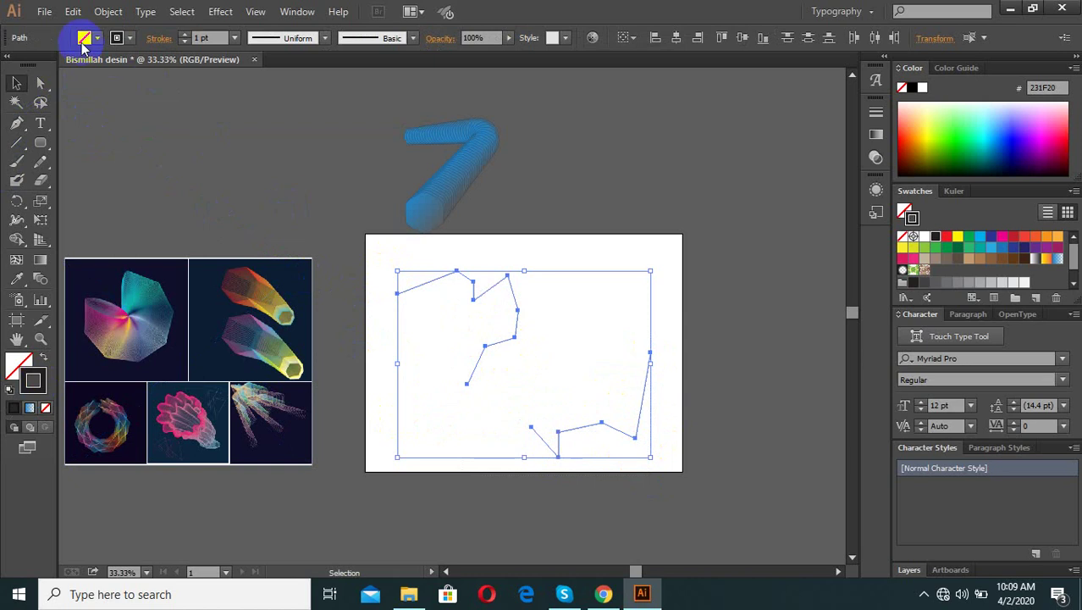
pyautogui.click(109, 11)
pyautogui.moveTo(127, 384)
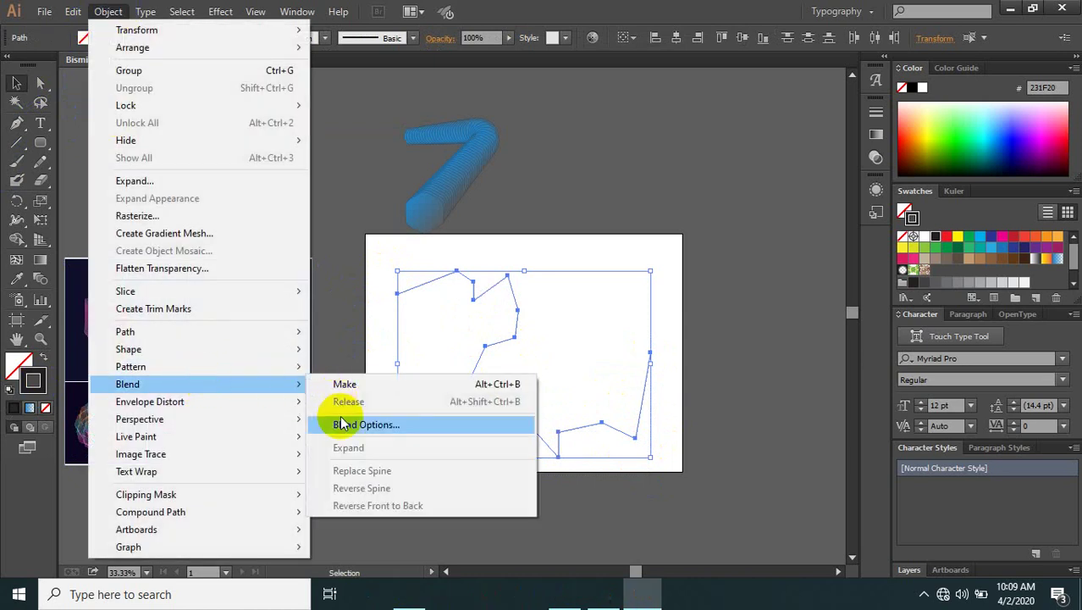
# Make a blend between the two zigzag lines
pyautogui.click(343, 423)
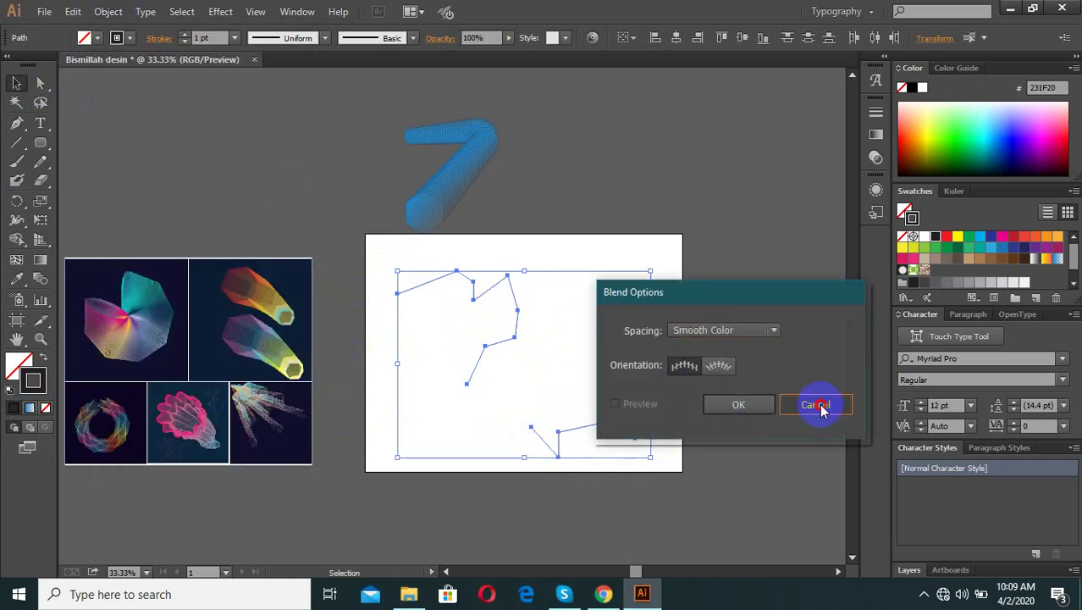
pyautogui.click(819, 408)
pyautogui.click(109, 11)
pyautogui.click(105, 12)
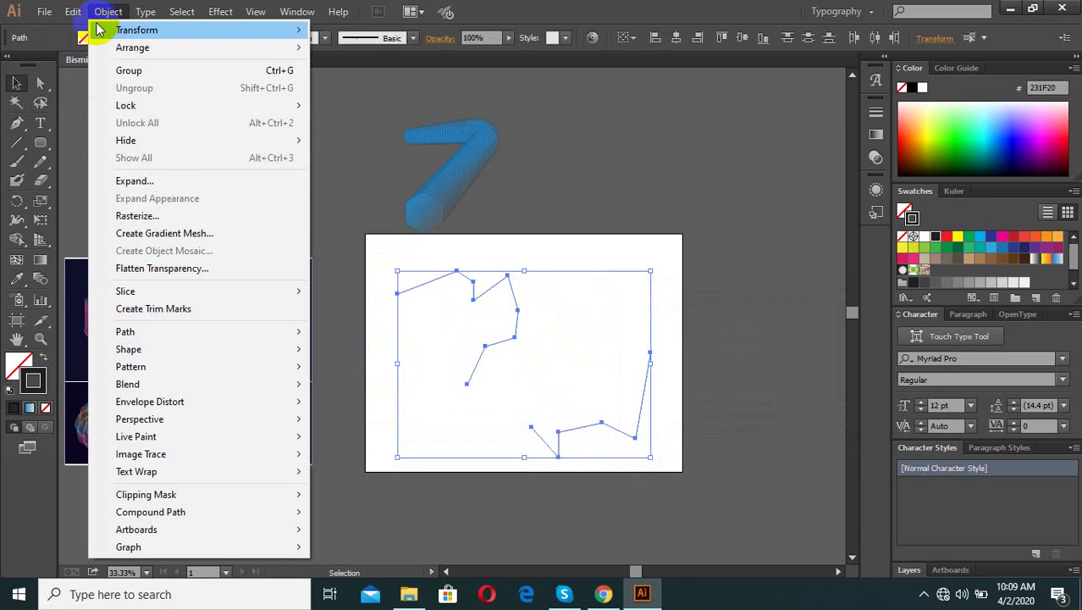
pyautogui.click(345, 386)
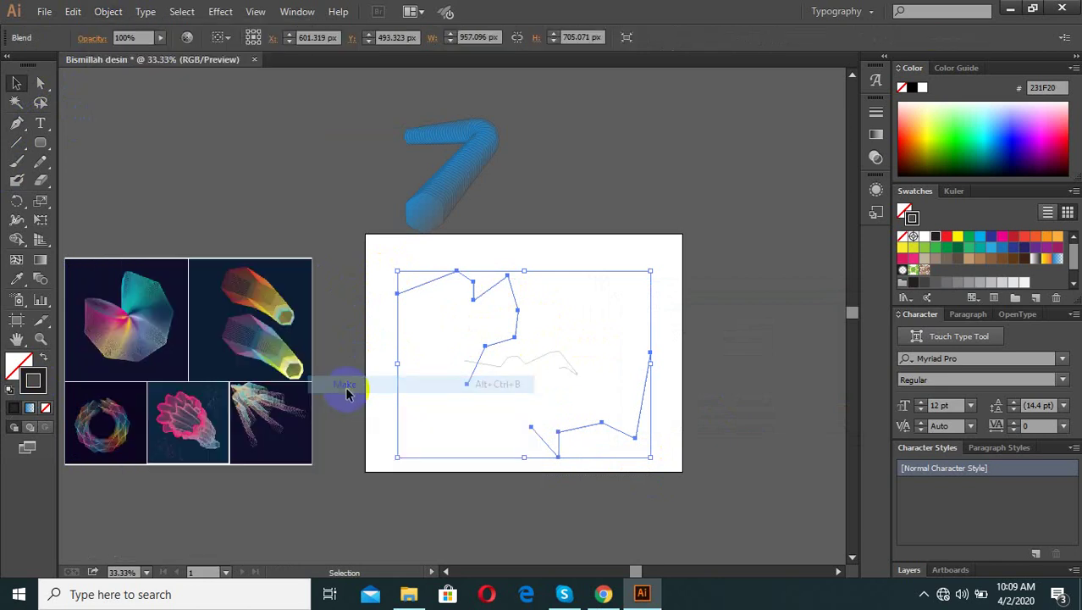
# Set the zigzag blend to Specified Steps spacing with 62 steps
pyautogui.click(111, 11)
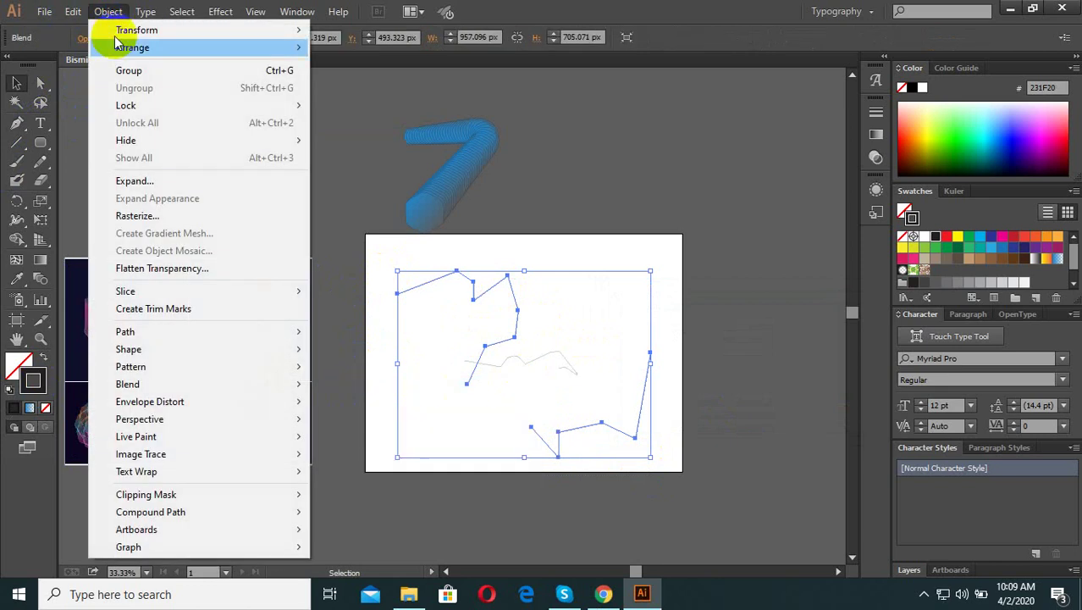
pyautogui.moveTo(127, 384)
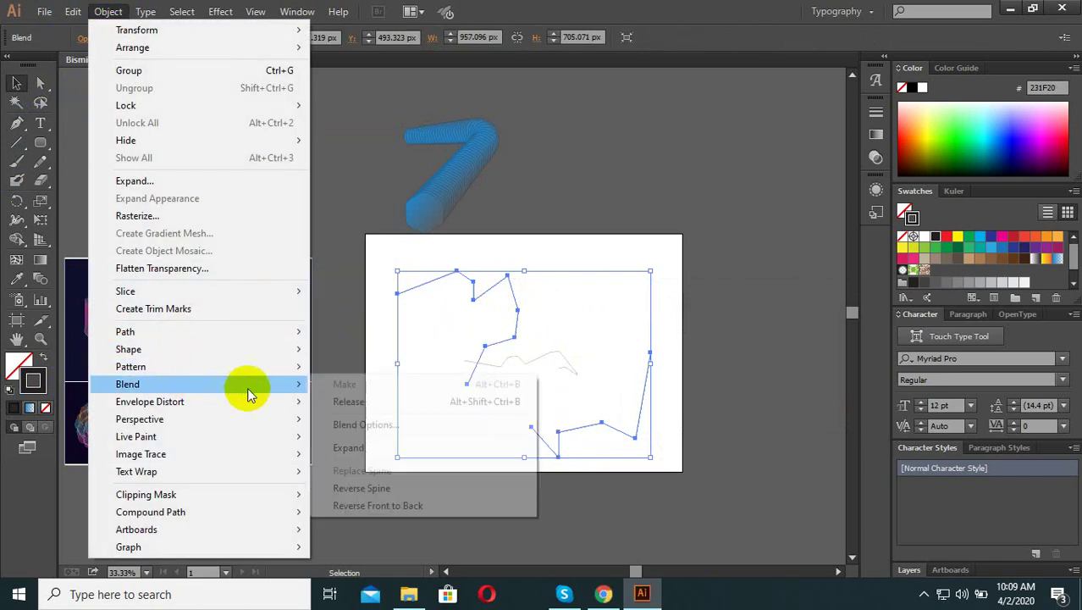
pyautogui.click(373, 424)
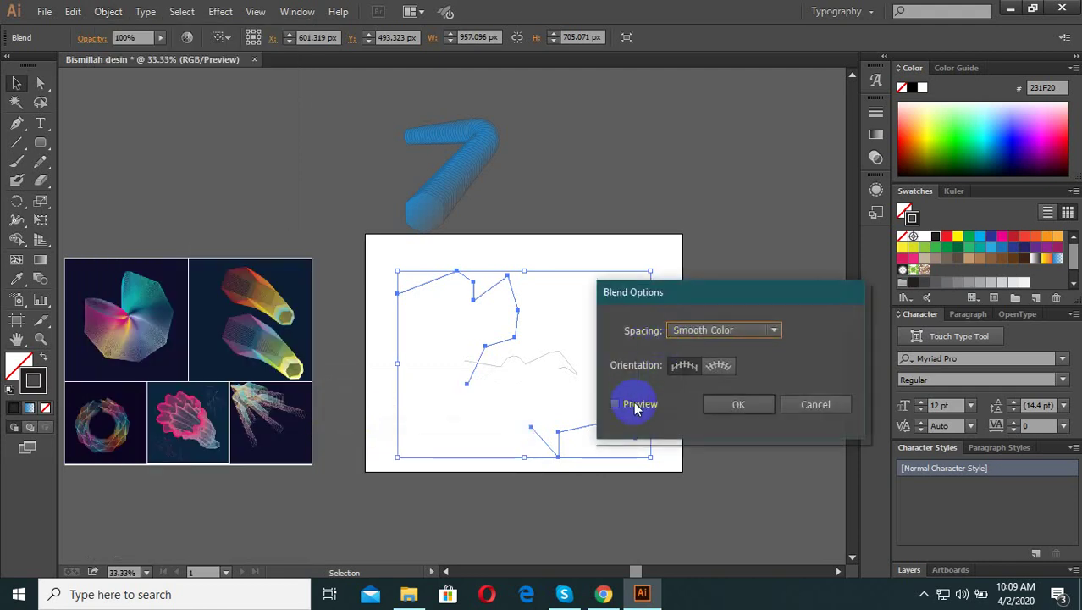
pyautogui.moveTo(707, 296); pyautogui.dragTo(709, 163)
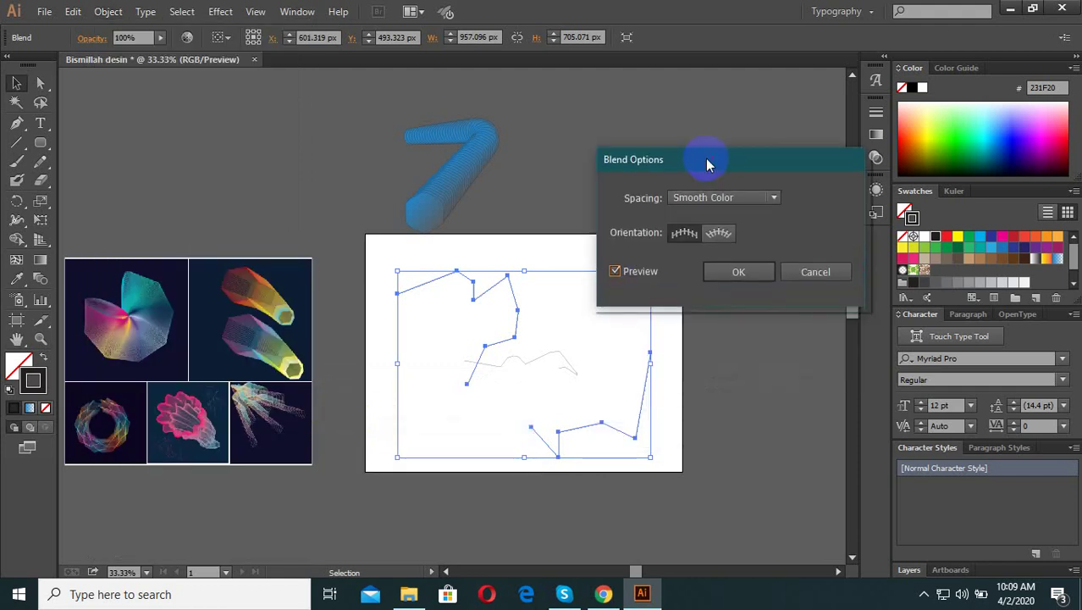
pyautogui.click(720, 203)
pyautogui.click(717, 230)
pyautogui.click(818, 197)
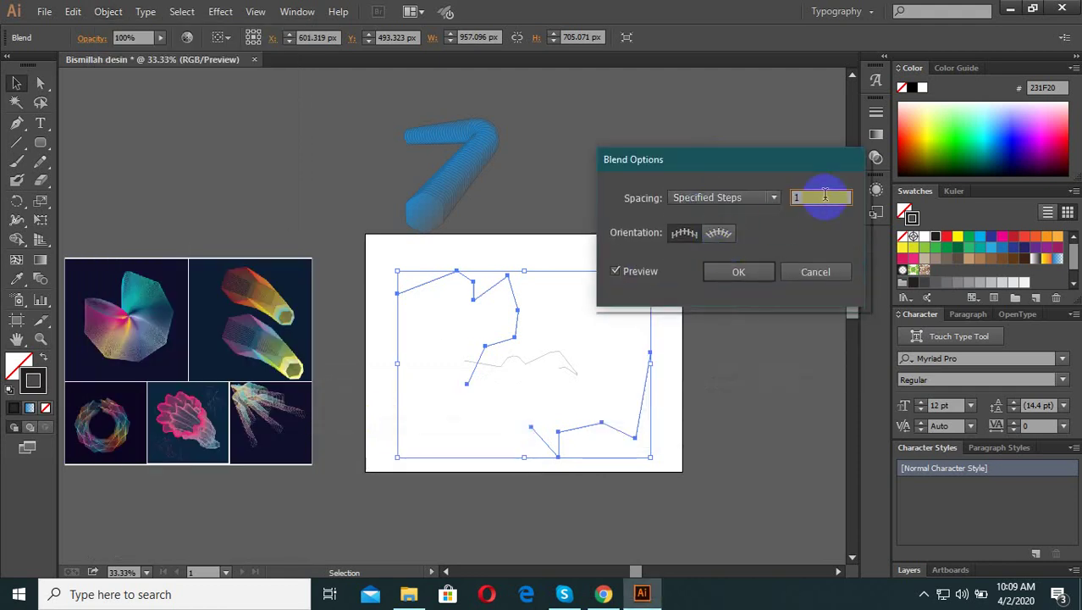
pyautogui.press('Up')
pyautogui.press('Up')
pyautogui.press('Up')
pyautogui.press('Up')
pyautogui.press('Up')
pyautogui.press('Up')
pyautogui.press('Up')
pyautogui.press('Up')
pyautogui.press('Up')
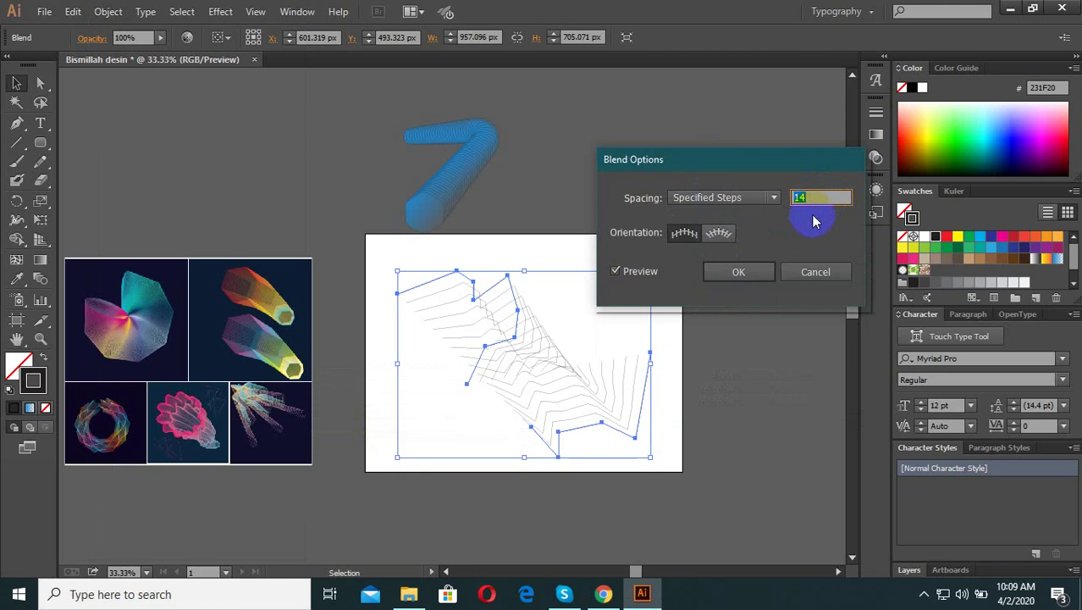
pyautogui.press('Up')
pyautogui.press('Up')
pyautogui.press('Up')
pyautogui.press('Up')
pyautogui.press('Up')
pyautogui.press('Up')
pyautogui.press('Up')
pyautogui.press('Up')
pyautogui.press('Up')
pyautogui.press('Up')
pyautogui.press('Up')
pyautogui.press('Up')
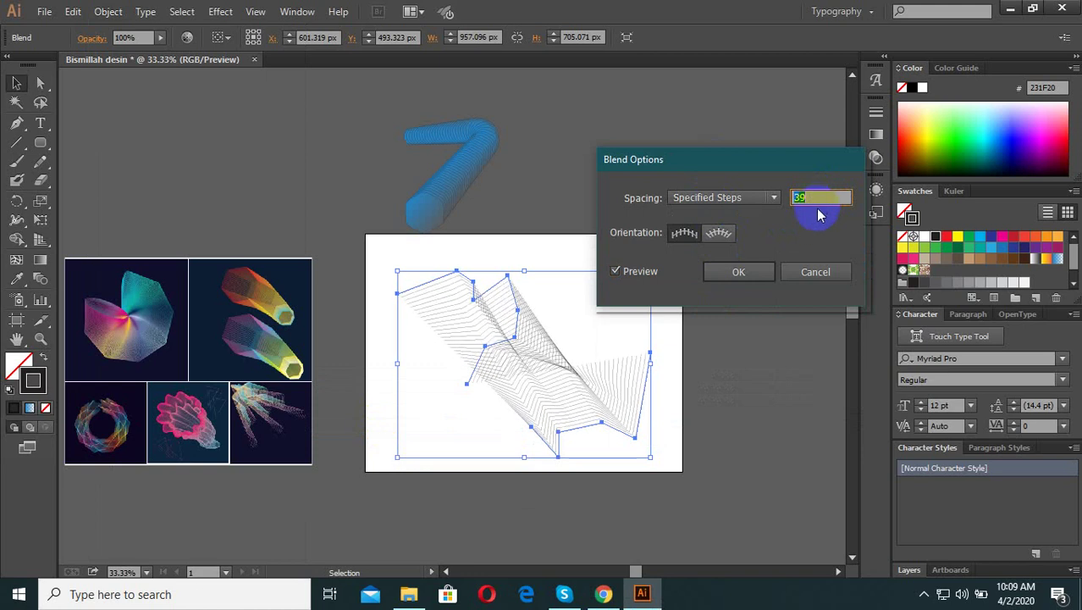
pyautogui.press('Up')
pyautogui.press('Up')
pyautogui.press('Up')
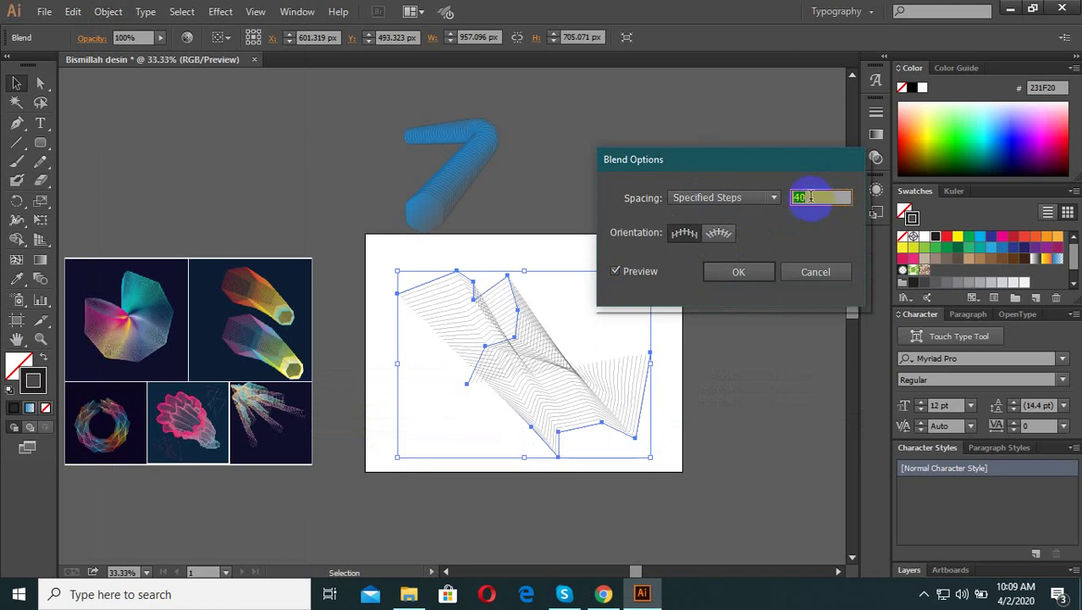
pyautogui.press('Up')
pyautogui.press('Up')
pyautogui.press('Up')
pyautogui.press('Up')
pyautogui.press('Up')
pyautogui.press('Up')
pyautogui.press('Up')
pyautogui.press('Up')
pyautogui.press('Up')
pyautogui.click(738, 272)
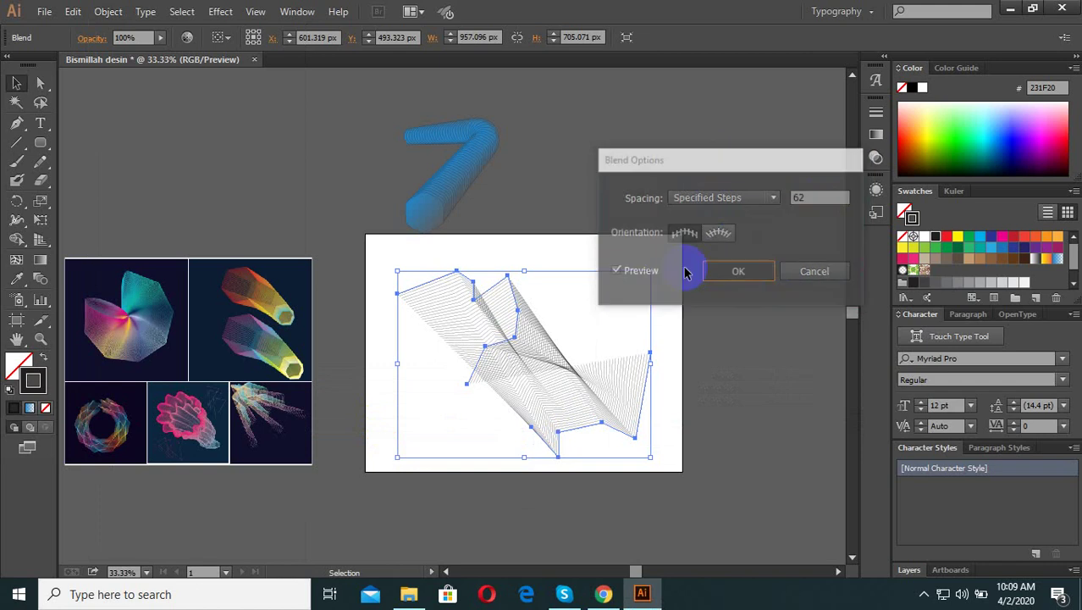
# Move the line blend off the artboard to the upper right
pyautogui.hotkey('ctrl', '1')
pyautogui.click(335, 288)
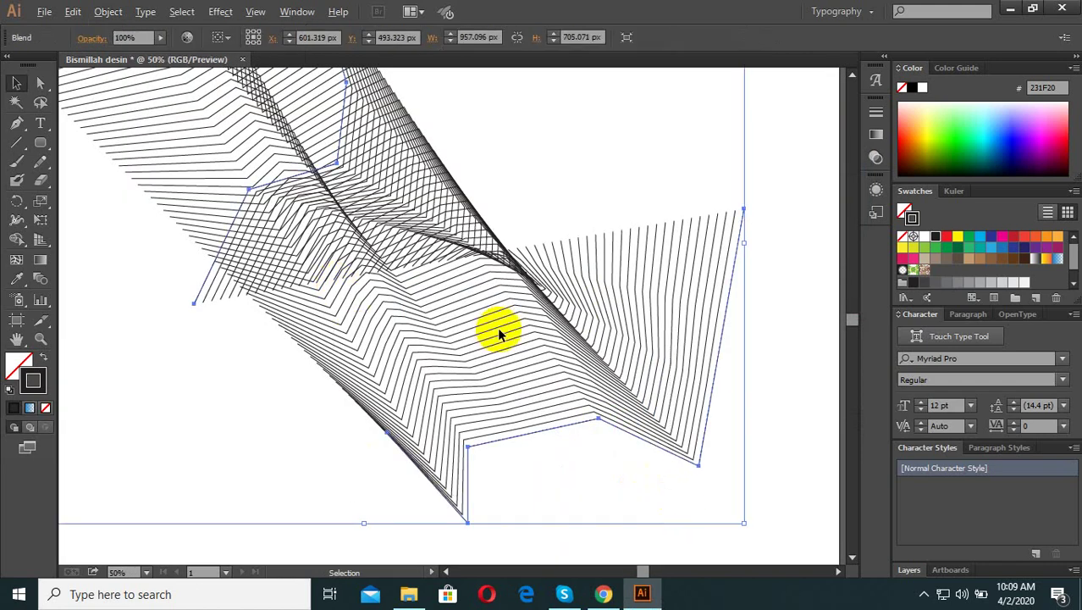
pyautogui.hotkey('ctrl', '-')
pyautogui.hotkey('ctrl', '-')
pyautogui.hotkey('ctrl', '-')
pyautogui.hotkey('ctrl', '-')
pyautogui.hotkey('ctrl', '-')
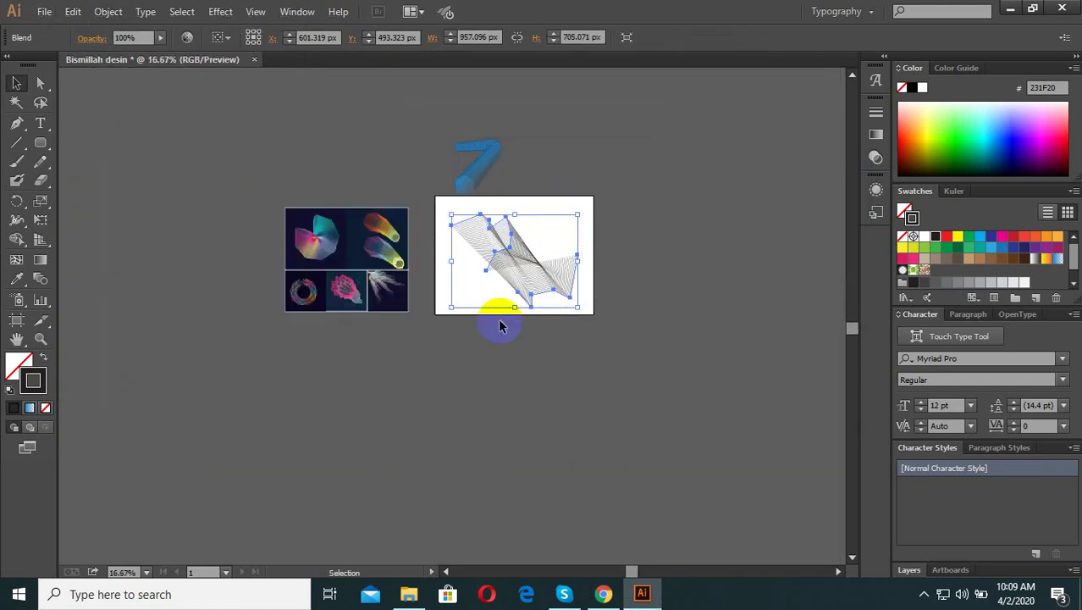
pyautogui.moveTo(495, 309); pyautogui.dragTo(597, 228)
# Draw the first zigzag line with the Pen tool on the empty artboard
pyautogui.click(555, 214)
pyautogui.scroll(2, 555, 214)
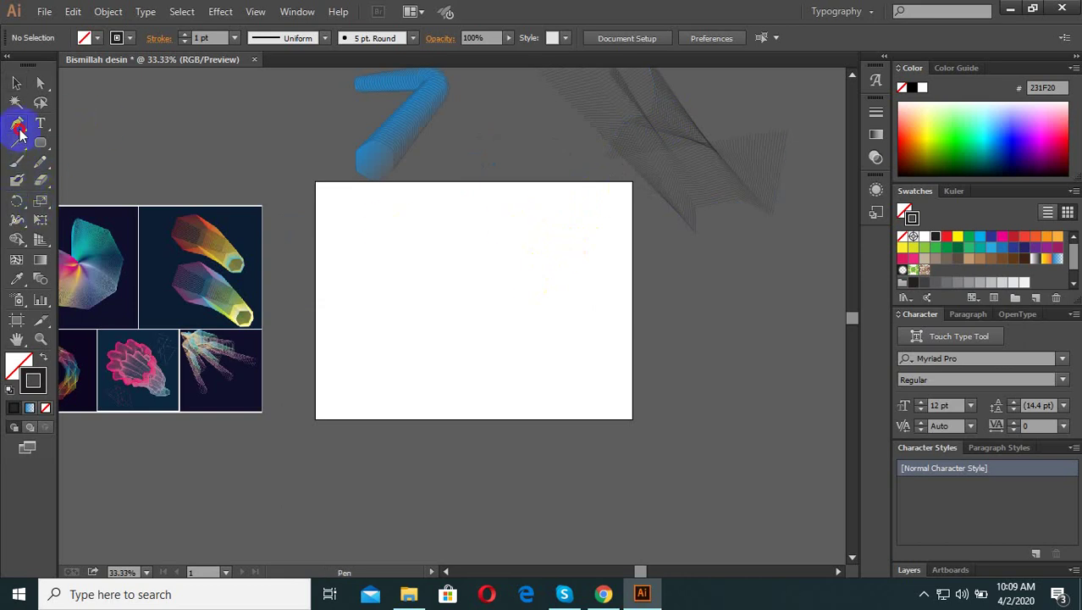
pyautogui.click(374, 265)
pyautogui.click(412, 233)
pyautogui.click(478, 212)
pyautogui.click(489, 226)
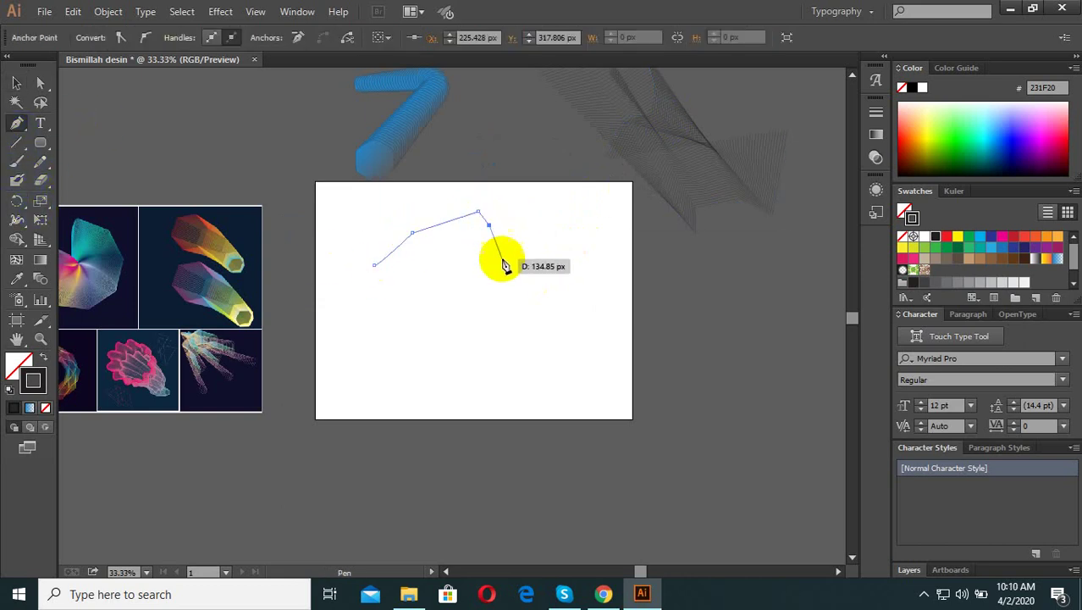
pyautogui.click(503, 258)
pyautogui.click(537, 258)
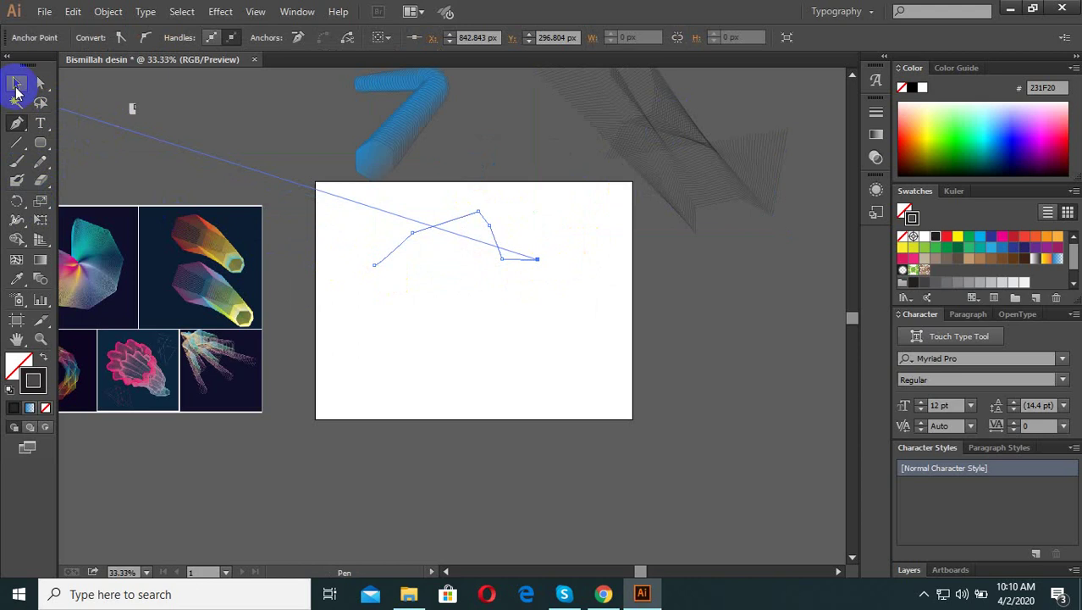
pyautogui.click(17, 86)
pyautogui.click(348, 302)
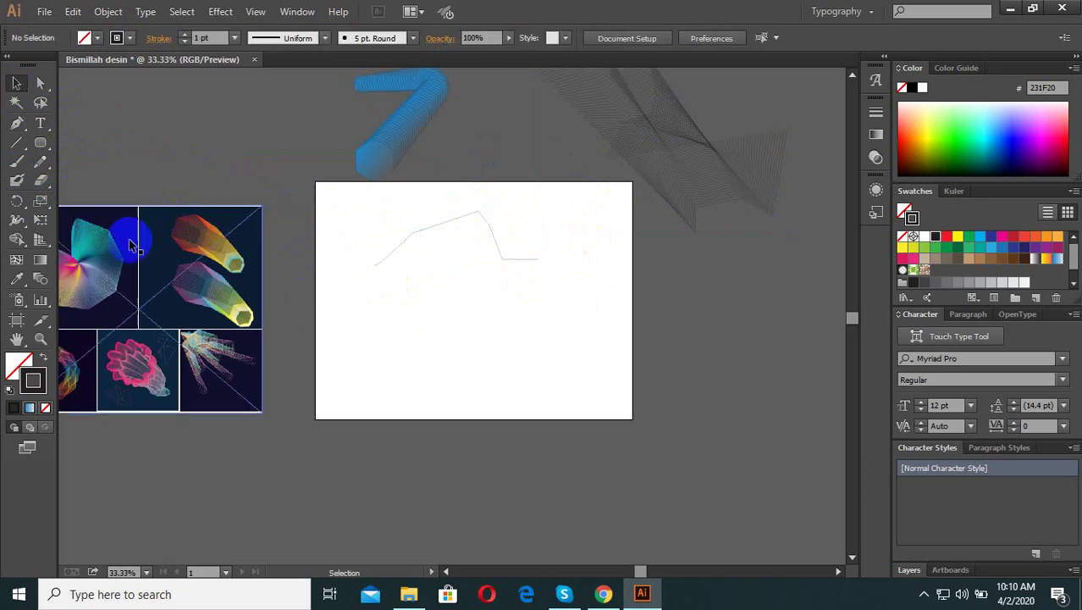
# Draw a second zigzag line near the bottom of the artboard
pyautogui.click(17, 123)
pyautogui.click(399, 357)
pyautogui.moveTo(443, 377); pyautogui.dragTo(458, 410)
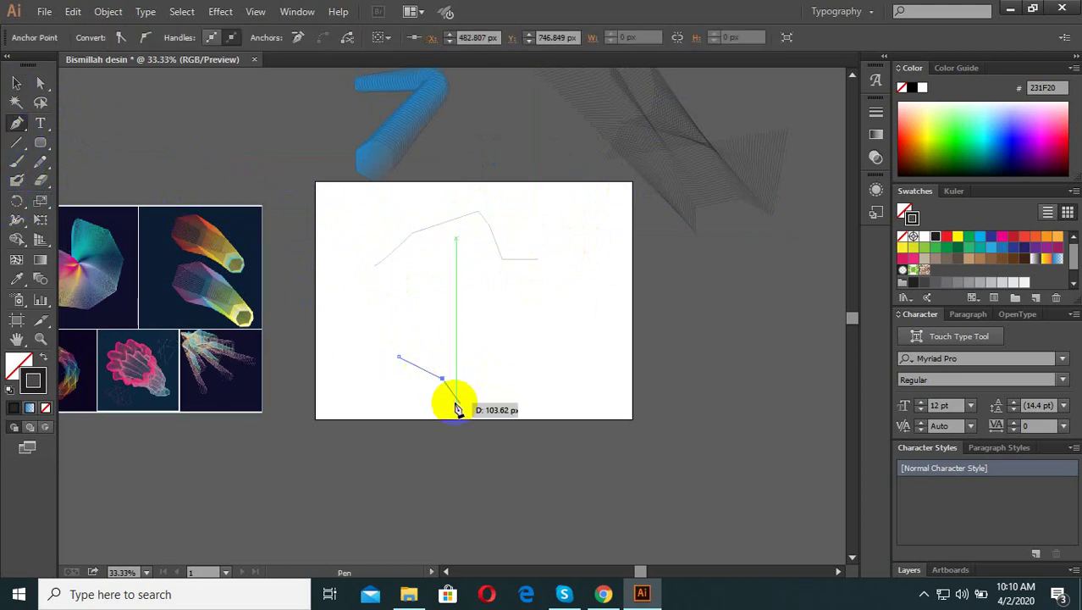
pyautogui.click(463, 392)
pyautogui.click(416, 404)
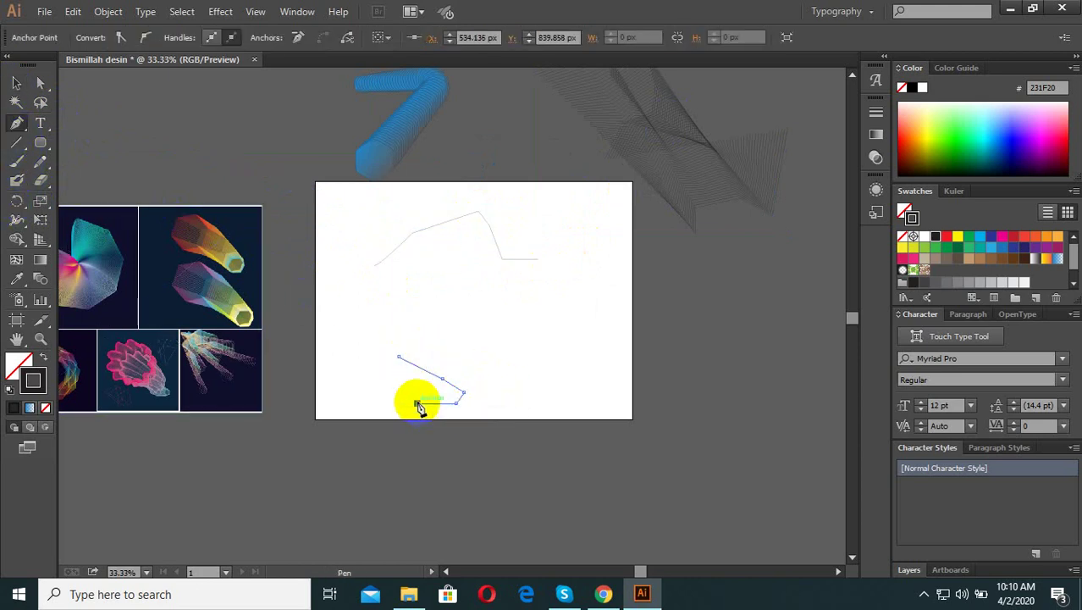
# Marquee-select both zigzag lines and blend them with Object > Blend > Make
pyautogui.click(17, 84)
pyautogui.moveTo(554, 420); pyautogui.dragTo(374, 209)
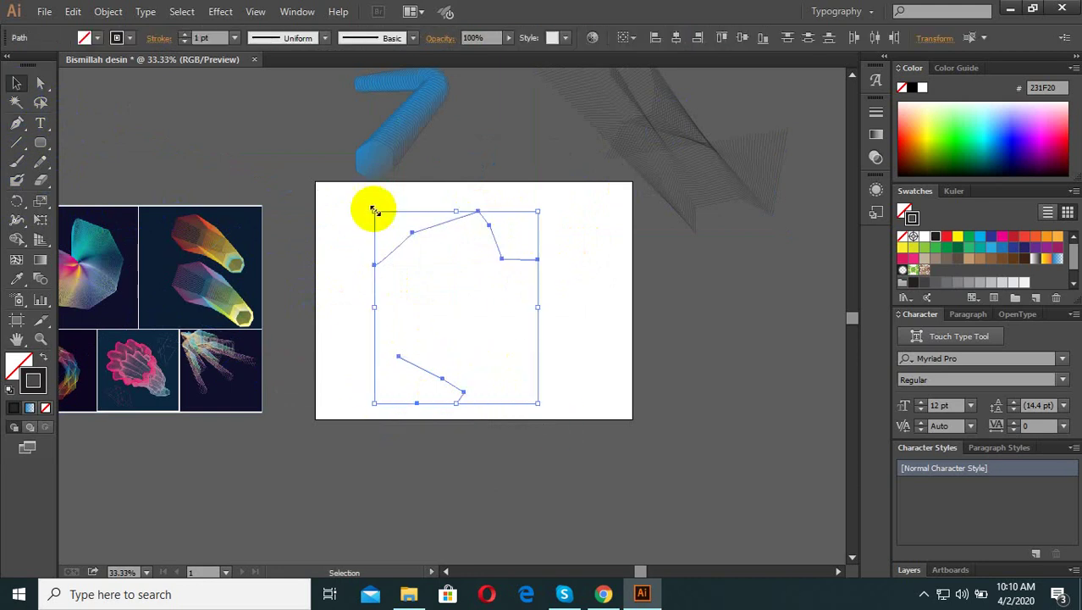
pyautogui.click(108, 11)
pyautogui.moveTo(128, 384)
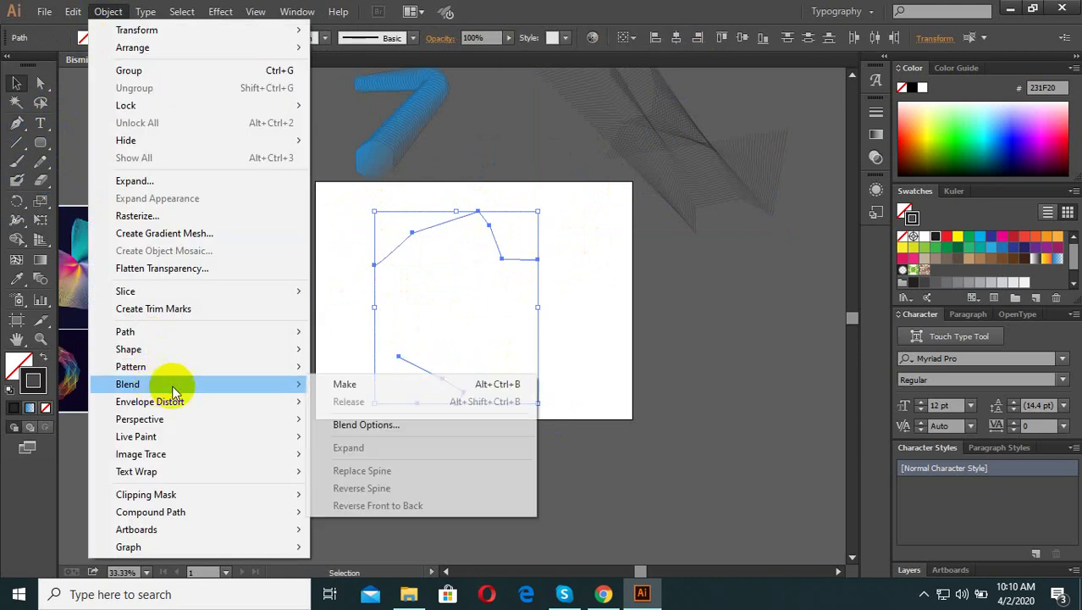
pyautogui.click(349, 384)
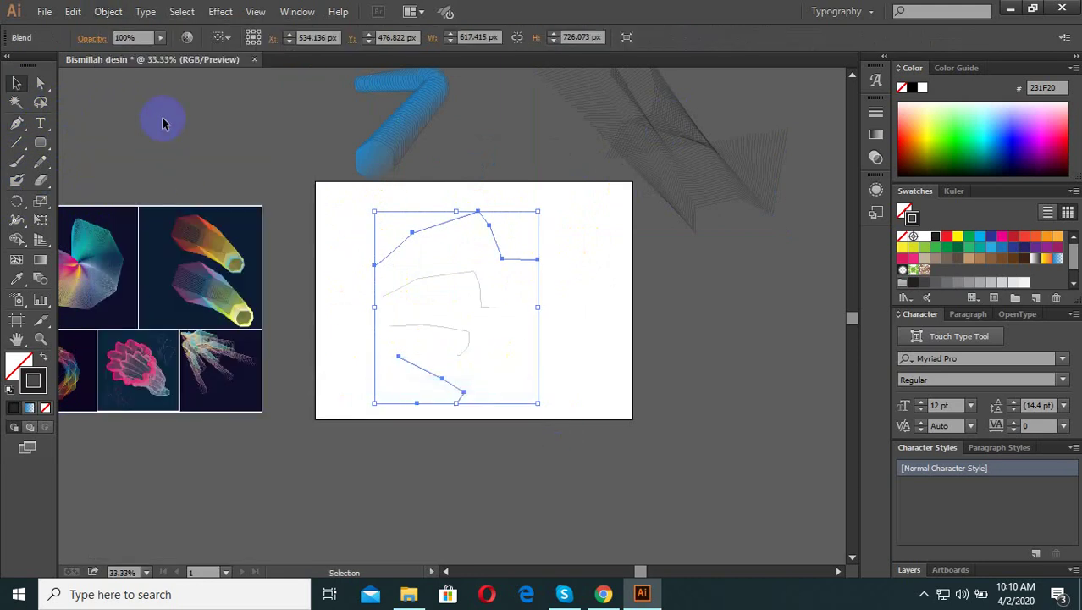
pyautogui.click(105, 12)
pyautogui.moveTo(128, 384)
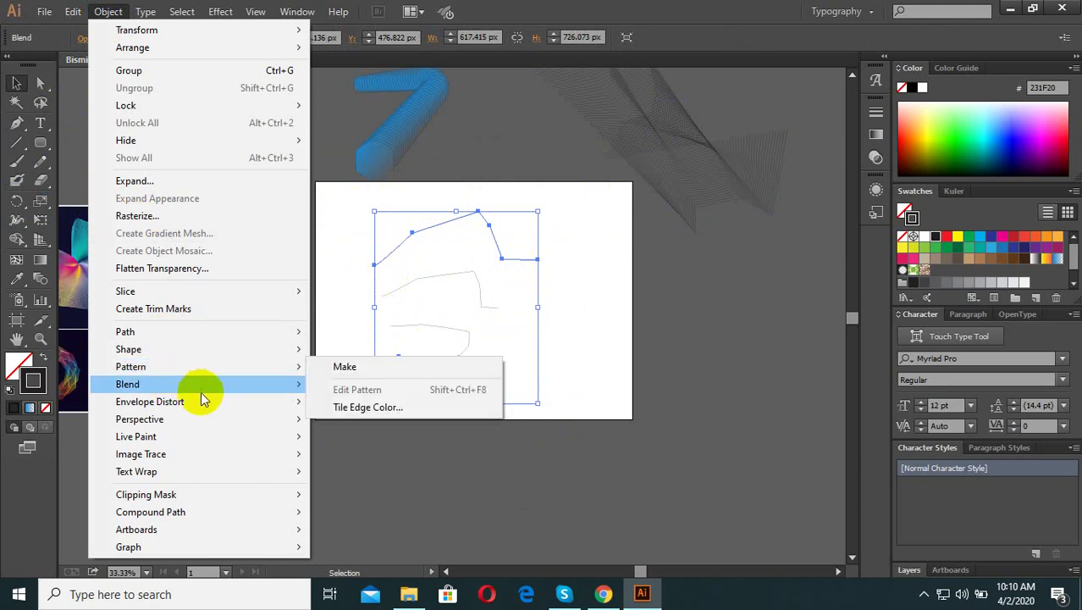
# Set the zigzag blend's Blend Options spacing to Specified Distance of 12 px
pyautogui.click(395, 426)
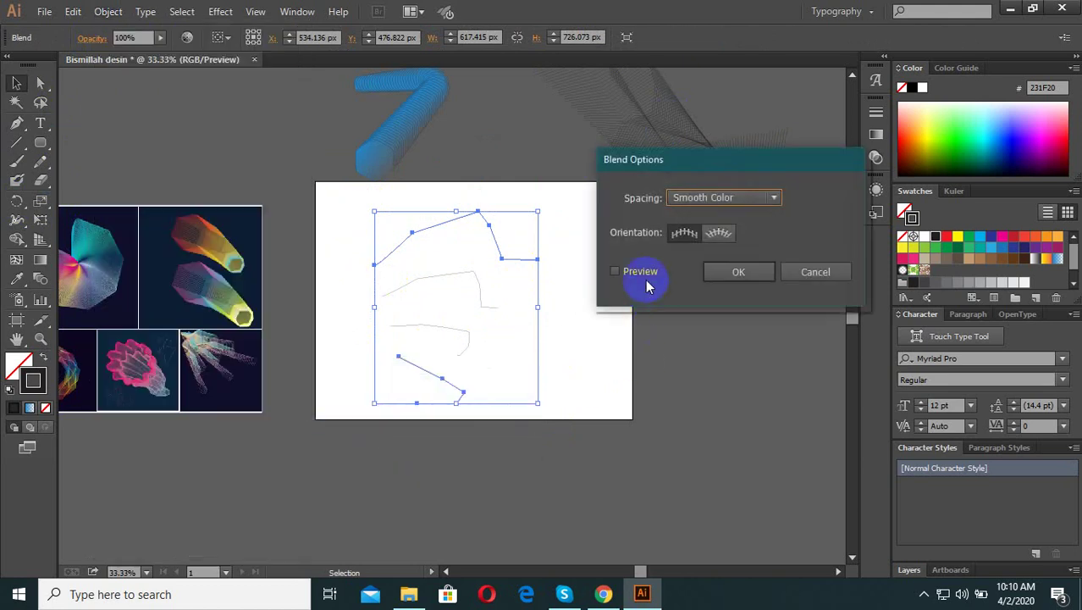
pyautogui.click(725, 198)
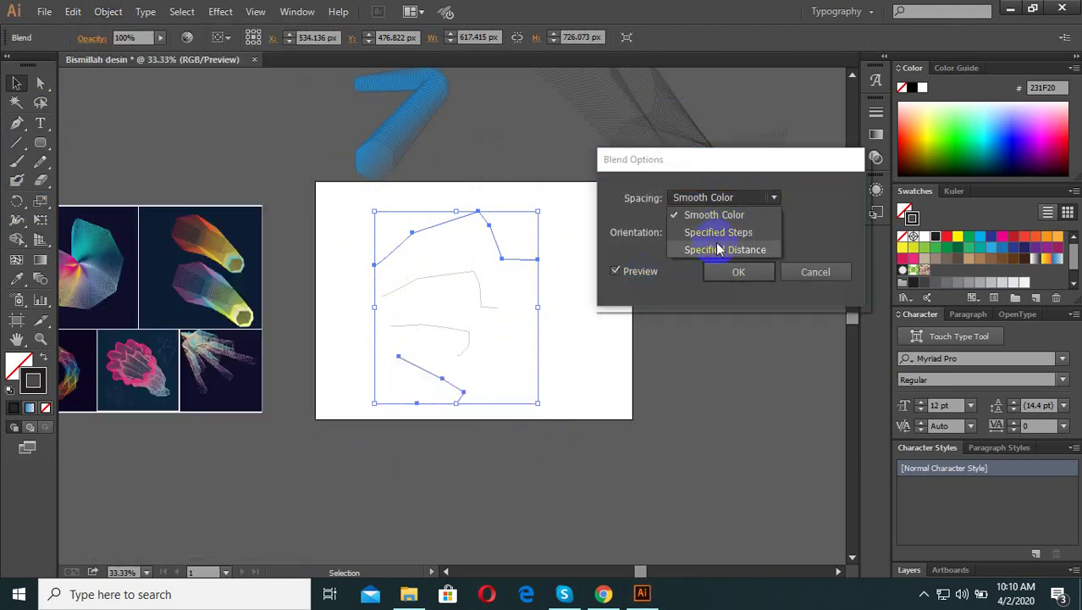
pyautogui.click(720, 232)
pyautogui.click(729, 198)
pyautogui.click(726, 245)
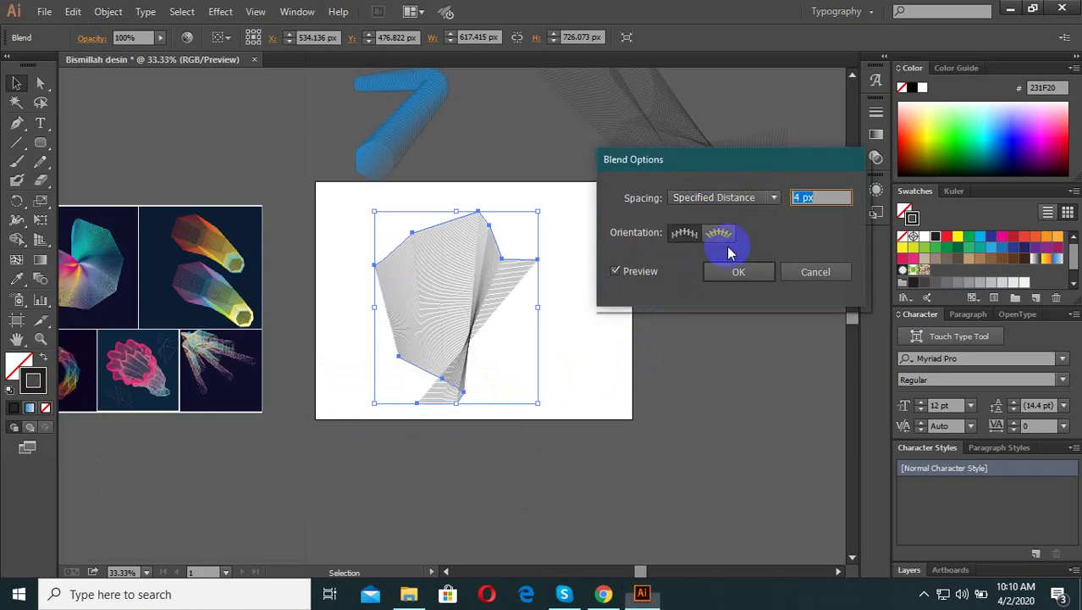
pyautogui.press('Up')
pyautogui.press('Up')
pyautogui.press('Up')
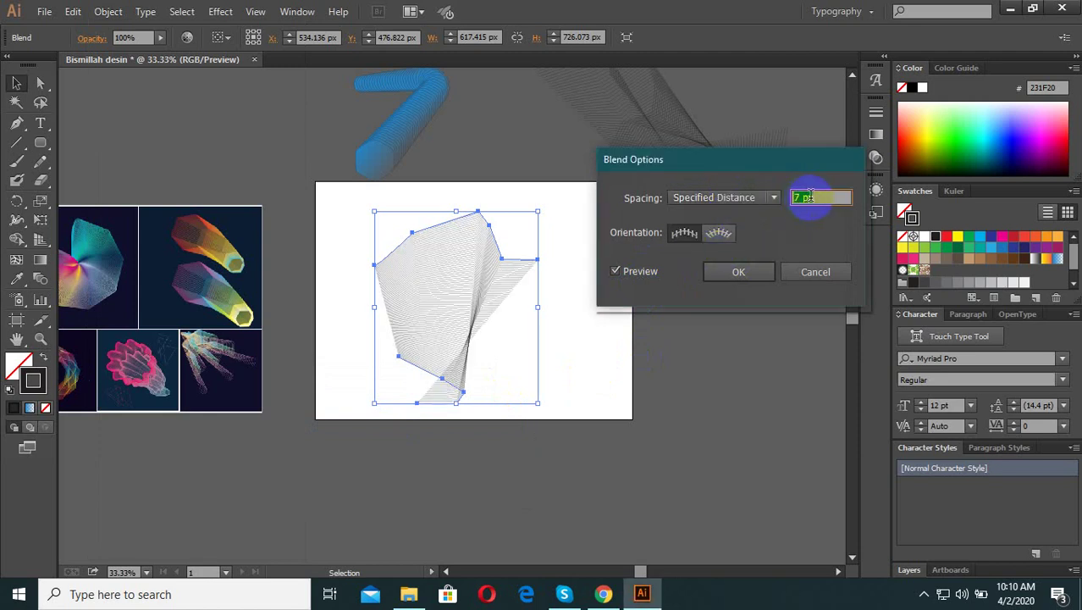
pyautogui.press('Up')
pyautogui.press('Up')
pyautogui.press('Up')
pyautogui.press('Up')
pyautogui.press('Up')
pyautogui.press('Up')
pyautogui.press('Up')
pyautogui.press('Up')
pyautogui.press('Up')
pyautogui.press('Up')
pyautogui.press('Up')
pyautogui.press('Up')
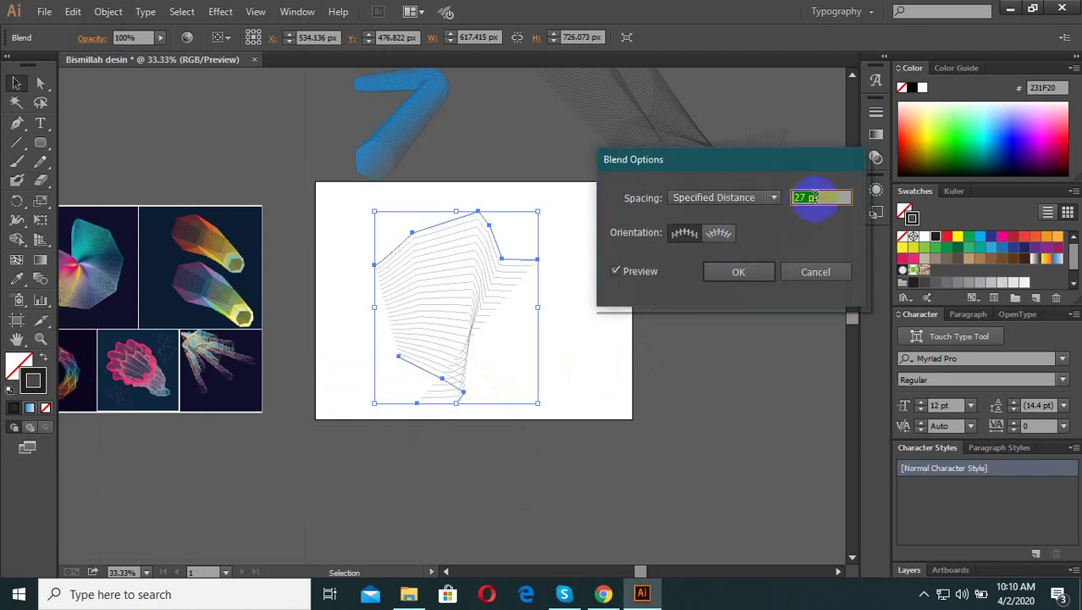
pyautogui.press('Up')
pyautogui.press('Up')
pyautogui.press('Up')
pyautogui.press('Up')
pyautogui.press('Up')
pyautogui.press('Up')
pyautogui.press('Up')
pyautogui.press('Up')
pyautogui.press('Up')
pyautogui.press('Up')
pyautogui.press('Up')
pyautogui.press('Up')
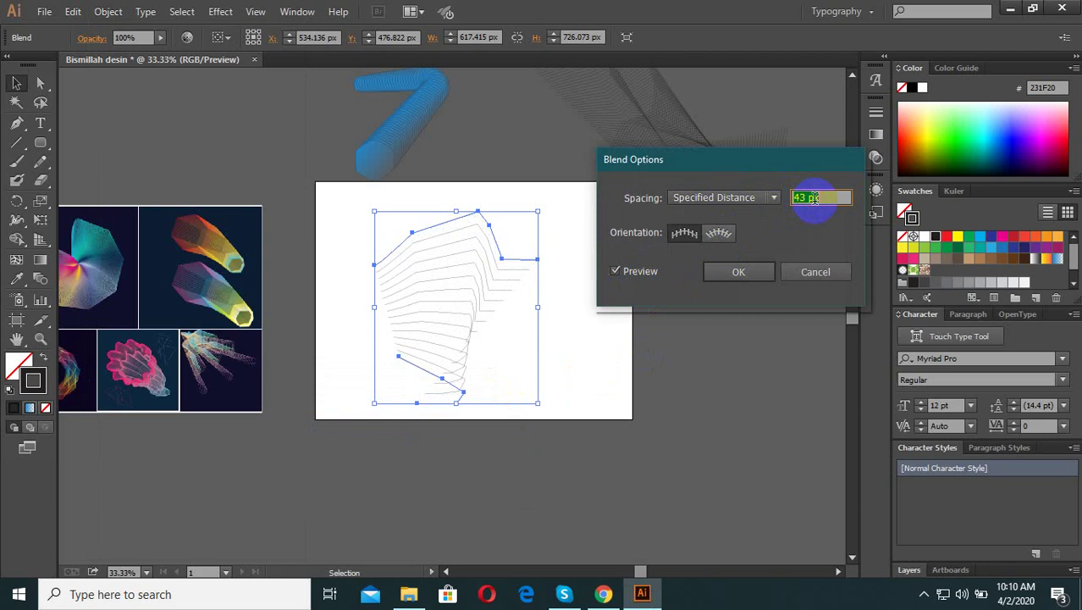
pyautogui.press('Up')
pyautogui.press('Up')
pyautogui.press('Up')
pyautogui.press('Up')
pyautogui.press('Up')
pyautogui.press('Up')
pyautogui.press('Up')
pyautogui.press('Up')
pyautogui.press('Up')
pyautogui.press('Down')
pyautogui.press('Down')
pyautogui.press('Down')
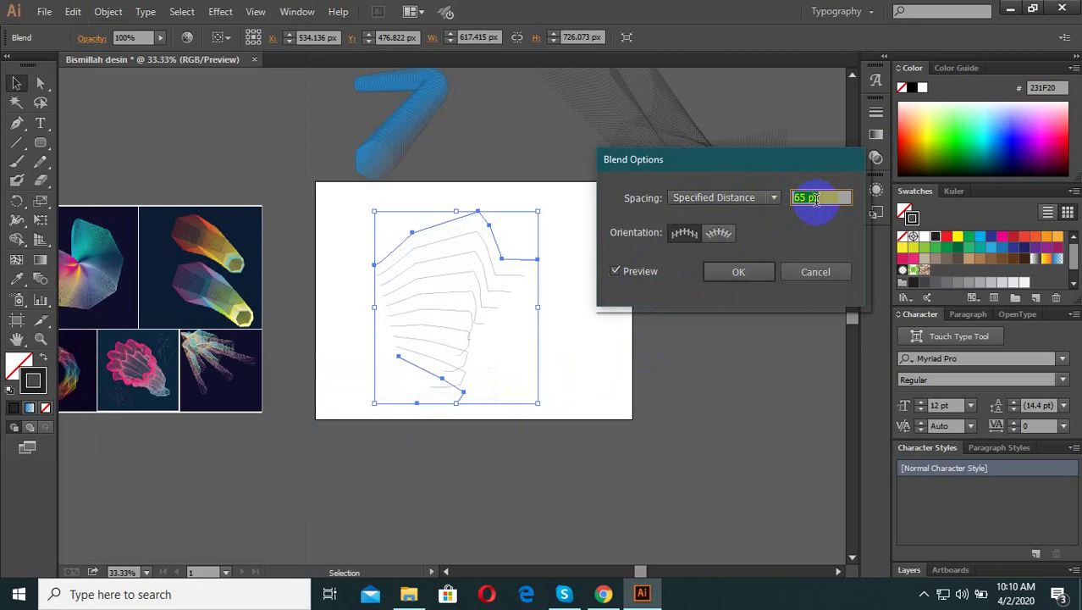
pyautogui.press('Down')
pyautogui.press('Down')
pyautogui.press('Down')
pyautogui.press('Down')
pyautogui.press('Down')
pyautogui.press('Down')
pyautogui.press('Down')
pyautogui.press('Down')
pyautogui.press('Down')
pyautogui.press('Down')
pyautogui.press('Down')
pyautogui.press('Down')
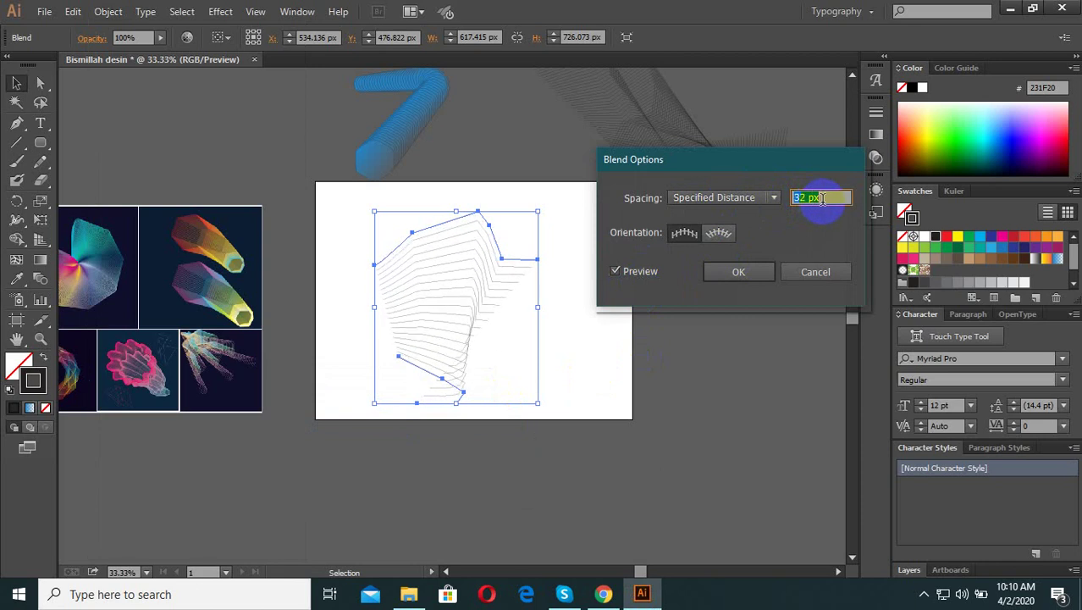
pyautogui.press('Down')
pyautogui.press('Down')
pyautogui.press('Down')
pyautogui.press('Down')
pyautogui.press('Down')
pyautogui.press('Down')
pyautogui.press('Down')
pyautogui.press('Down')
pyautogui.press('Down')
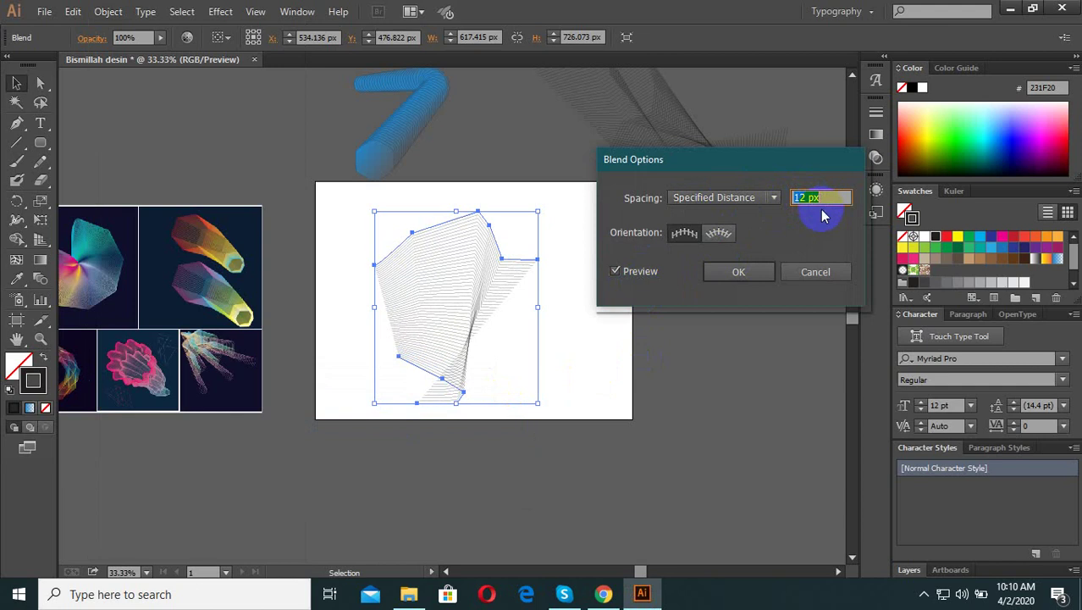
pyautogui.click(738, 272)
pyautogui.scroll(1, 498, 361)
# Select the zigzag line blend and make its stroke yellow
pyautogui.click(527, 452)
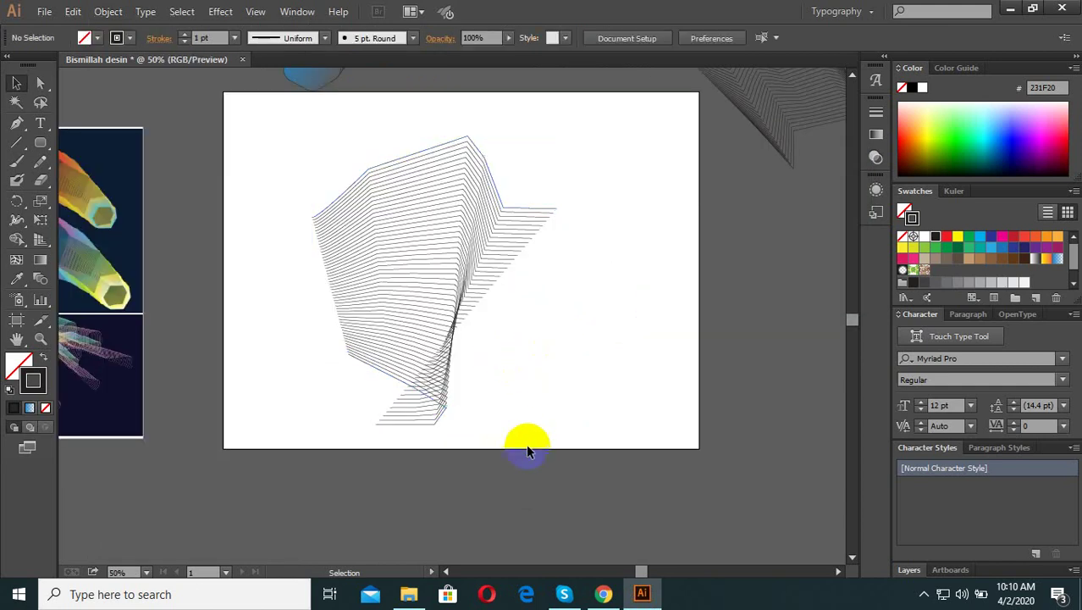
pyautogui.click(313, 248)
pyautogui.click(507, 382)
pyautogui.click(484, 271)
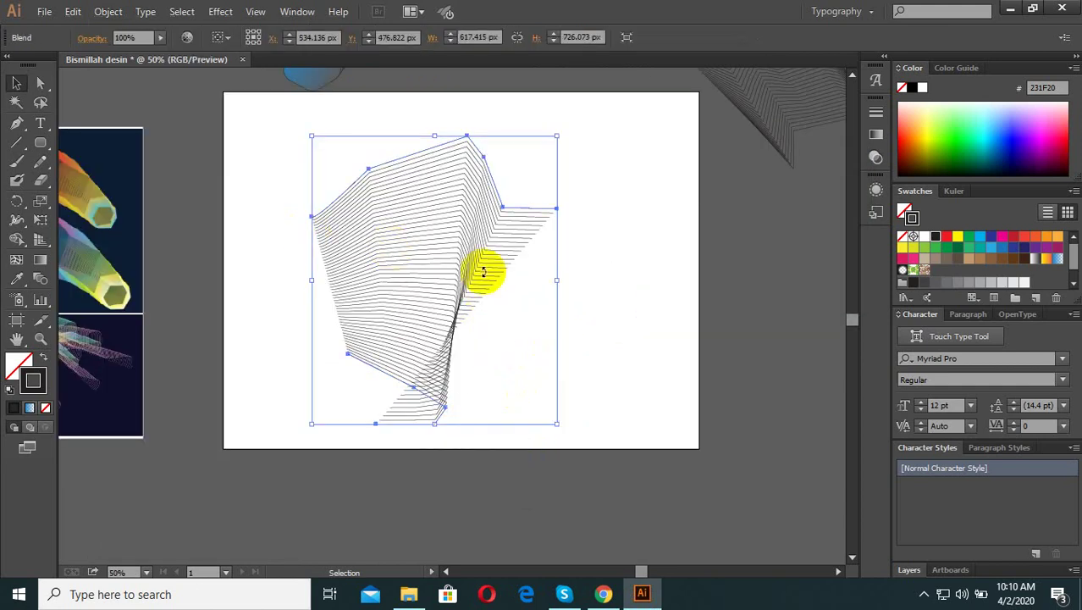
pyautogui.click(957, 237)
pyautogui.click(550, 398)
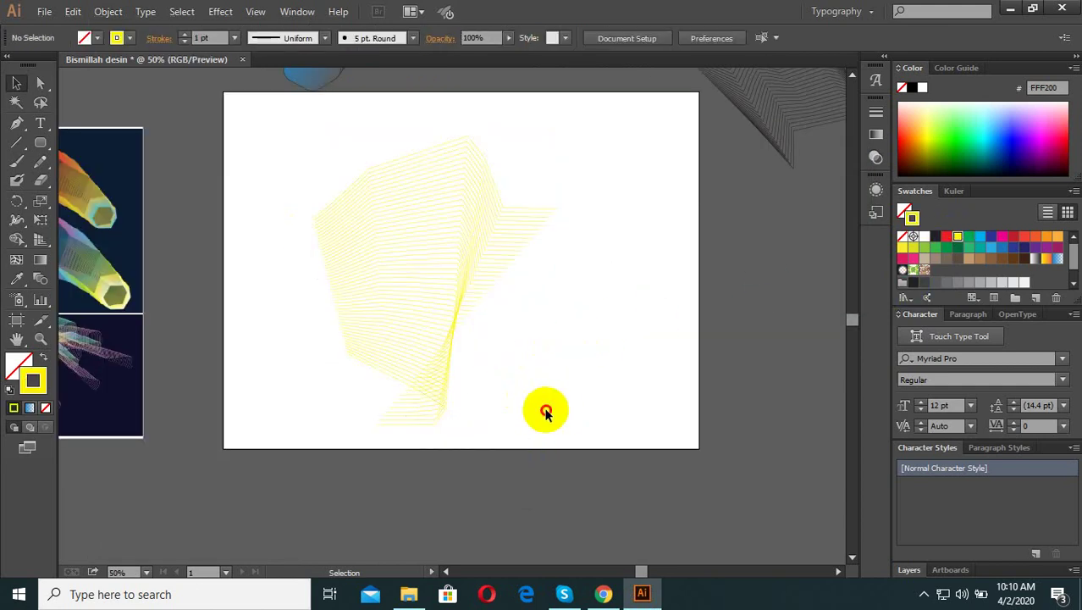
# Reselect the blend and bring up the Gradient tool settings
pyautogui.click(392, 269)
pyautogui.click(63, 357)
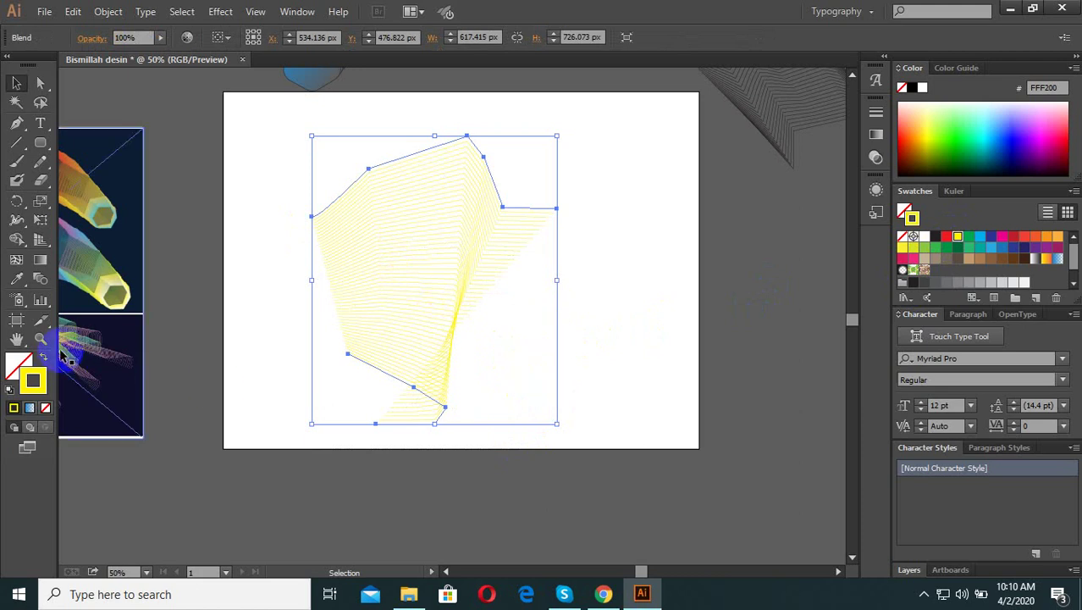
pyautogui.click(38, 263)
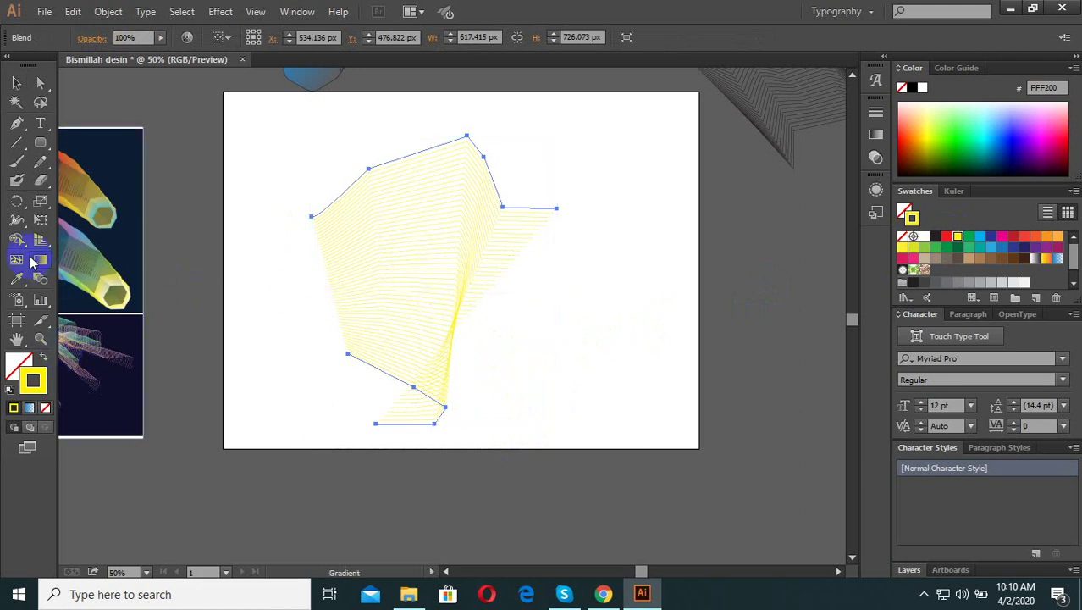
pyautogui.doubleClick(34, 261)
# Apply a linear gradient to the blend's stroke, with a blue stop and a yellow stop at 33.5%
pyautogui.click(745, 212)
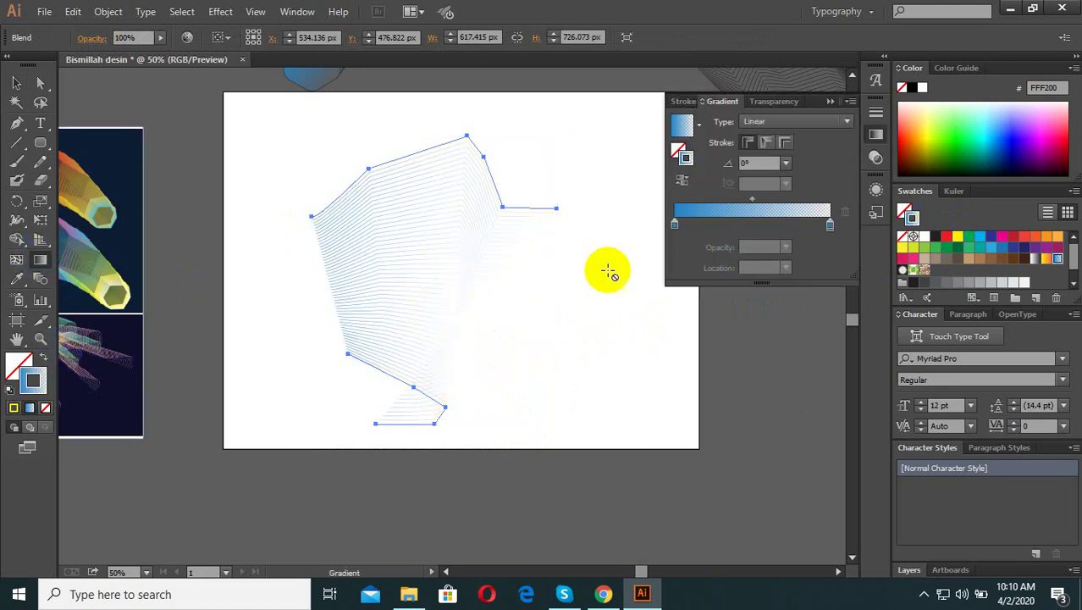
pyautogui.moveTo(708, 222); pyautogui.dragTo(710, 239)
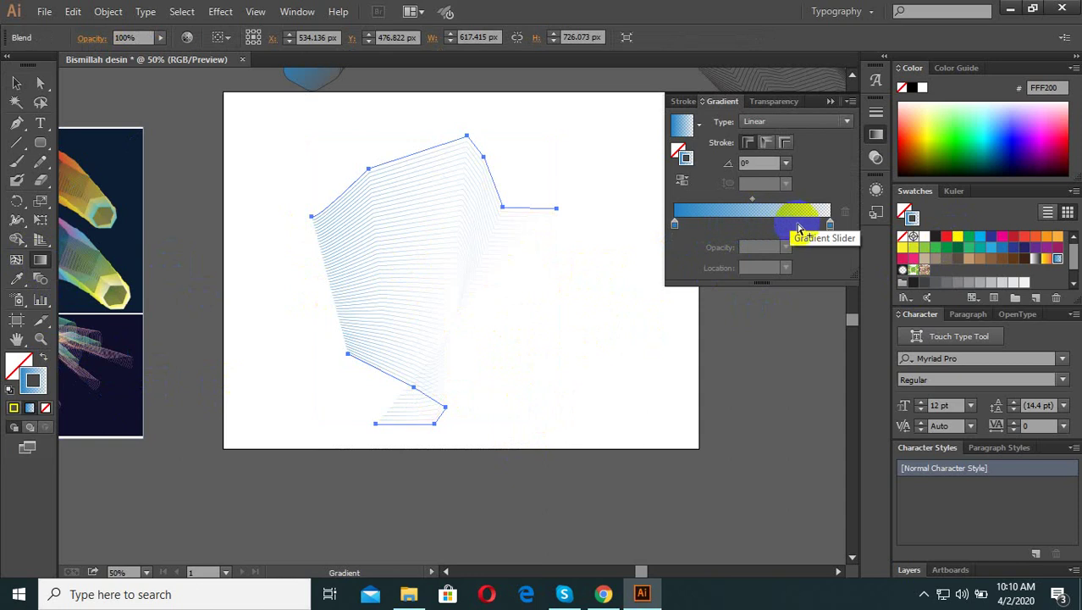
pyautogui.click(674, 225)
pyautogui.click(766, 225)
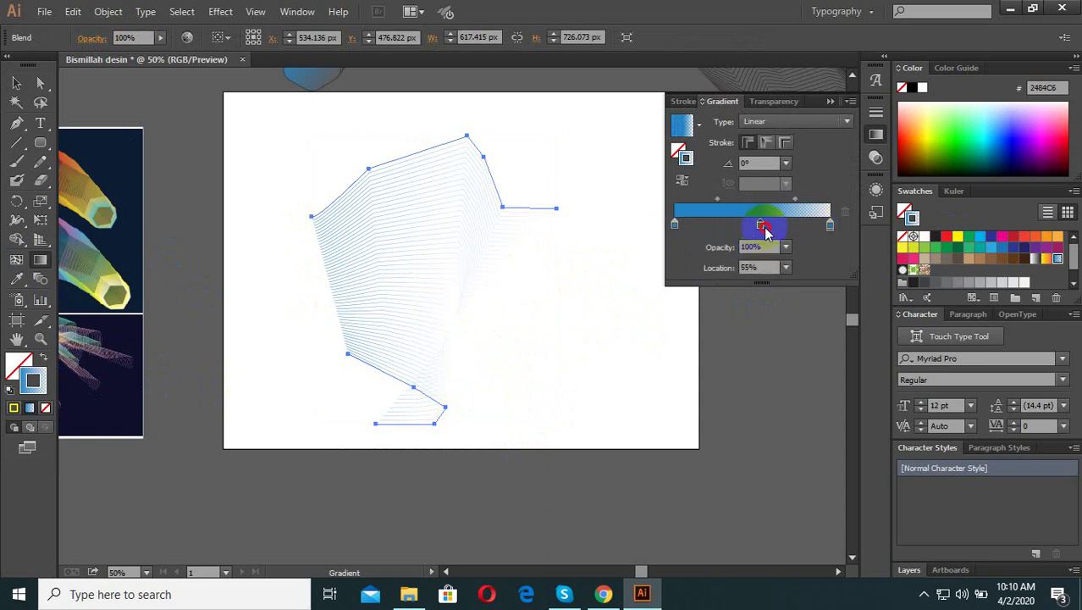
pyautogui.doubleClick(675, 224)
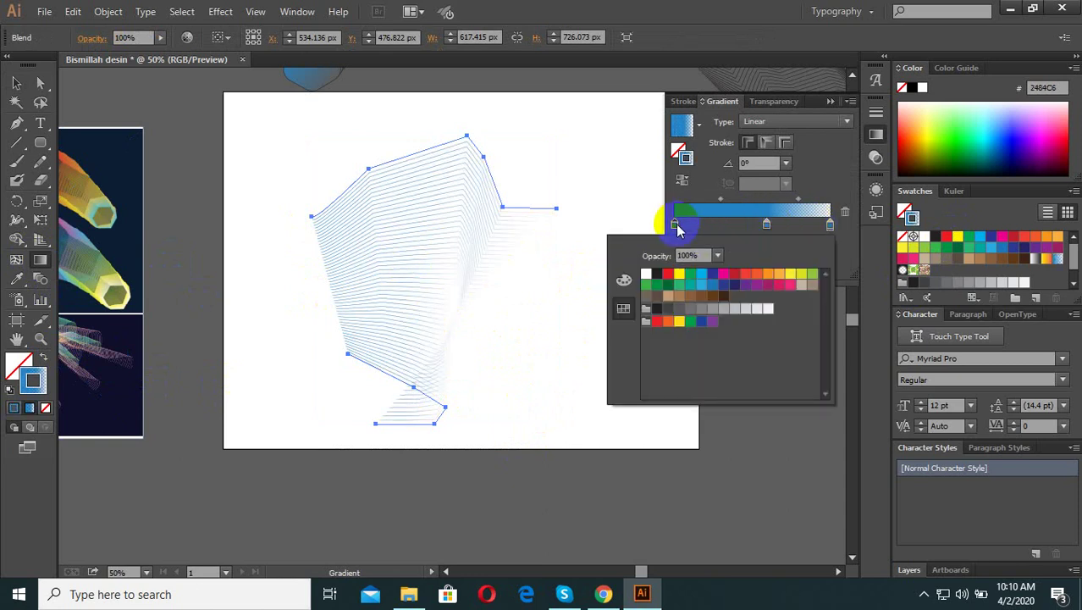
pyautogui.click(679, 277)
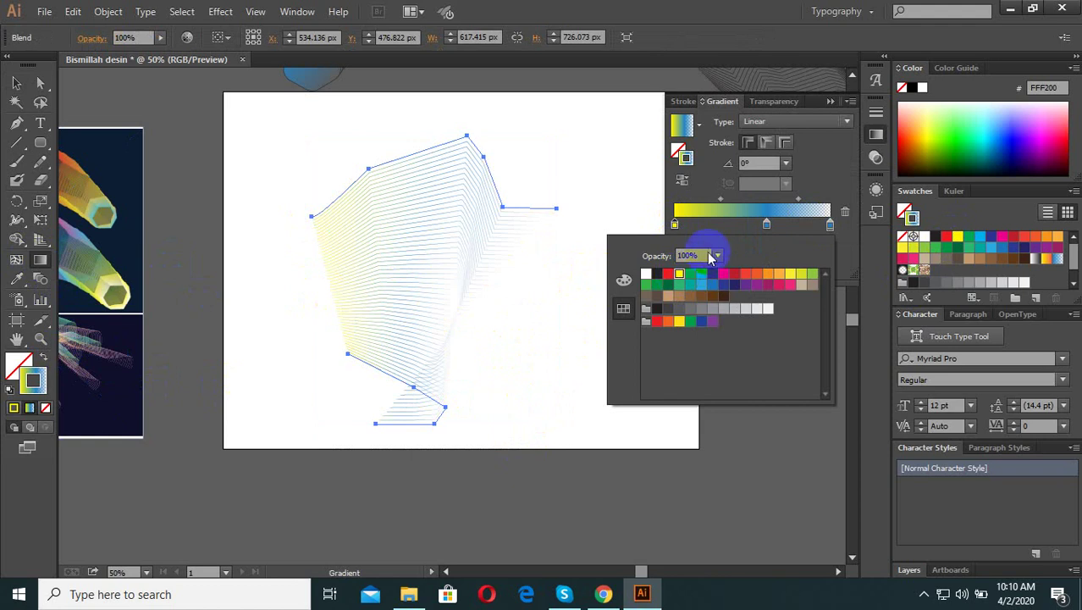
pyautogui.click(725, 229)
pyautogui.moveTo(675, 224); pyautogui.dragTo(727, 227)
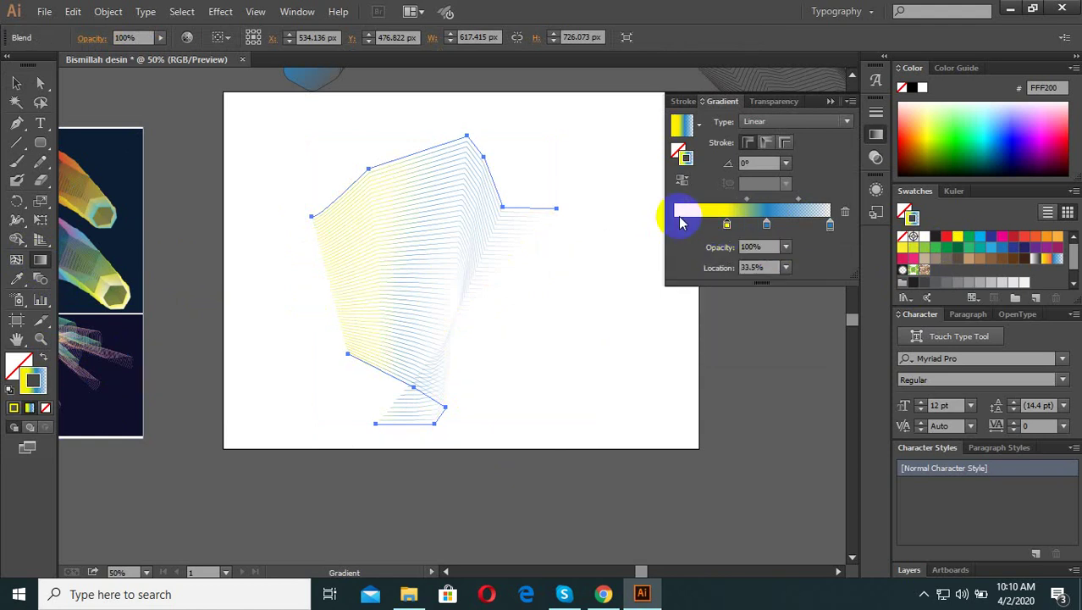
# Add a new left-end gradient stop and colour it red
pyautogui.click(688, 225)
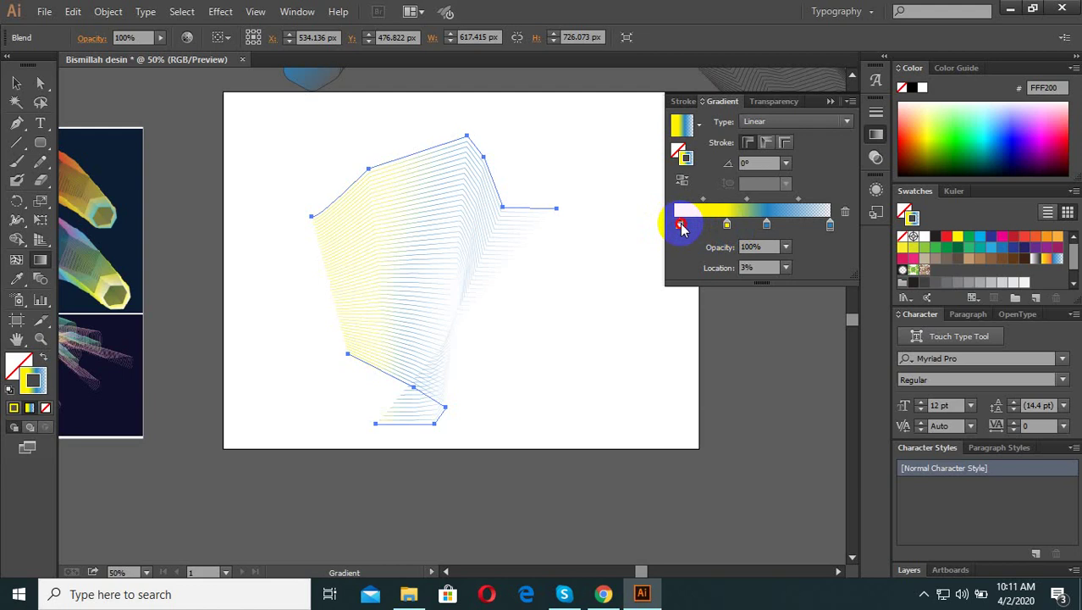
pyautogui.doubleClick(680, 225)
pyautogui.click(715, 278)
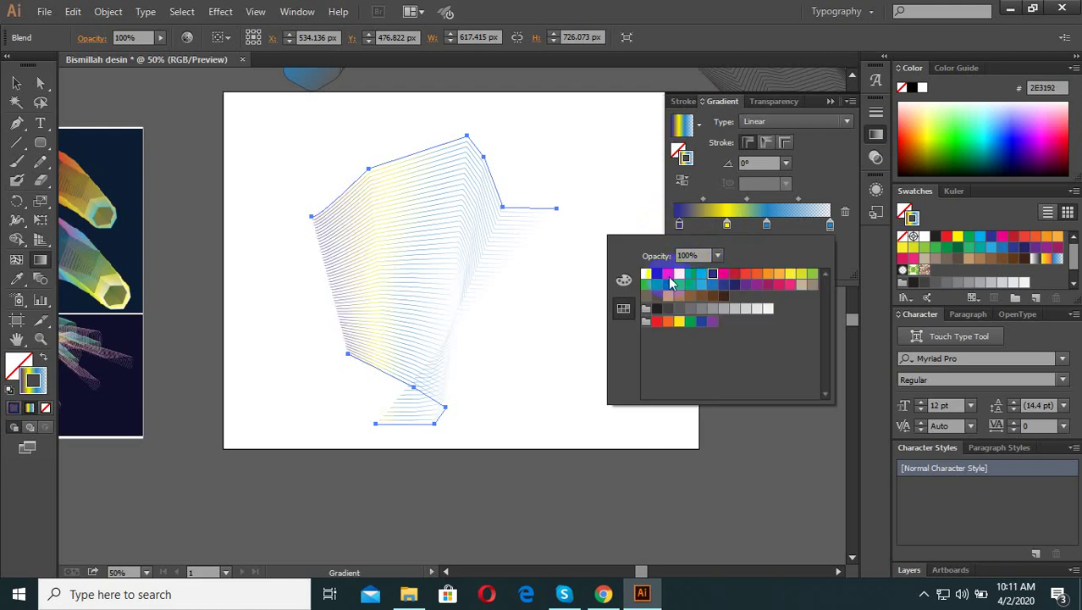
pyautogui.click(288, 198)
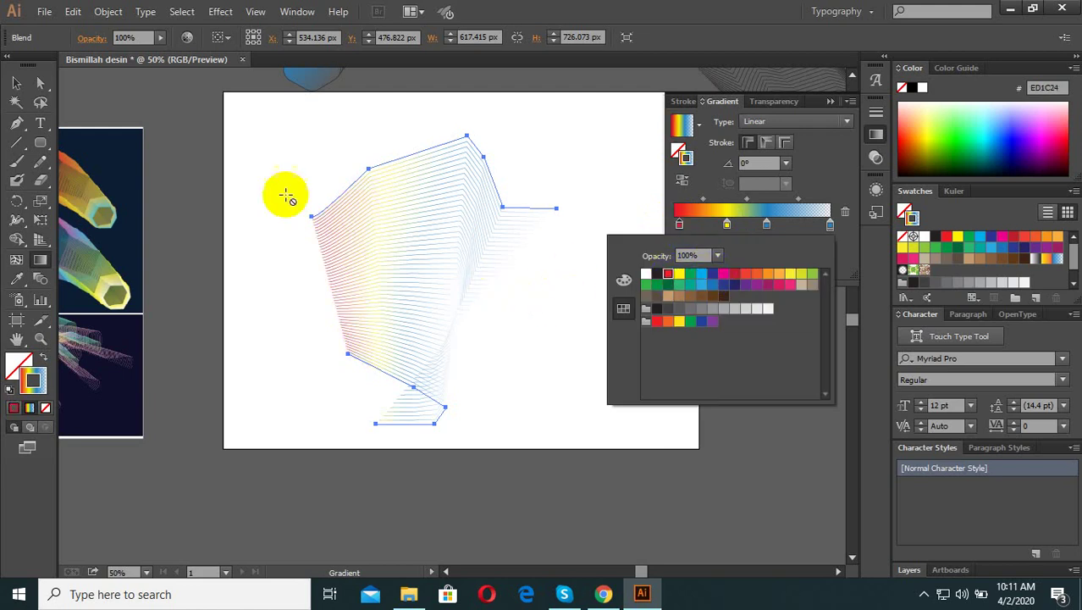
pyautogui.press('Escape')
pyautogui.scroll(-2, 431, 366)
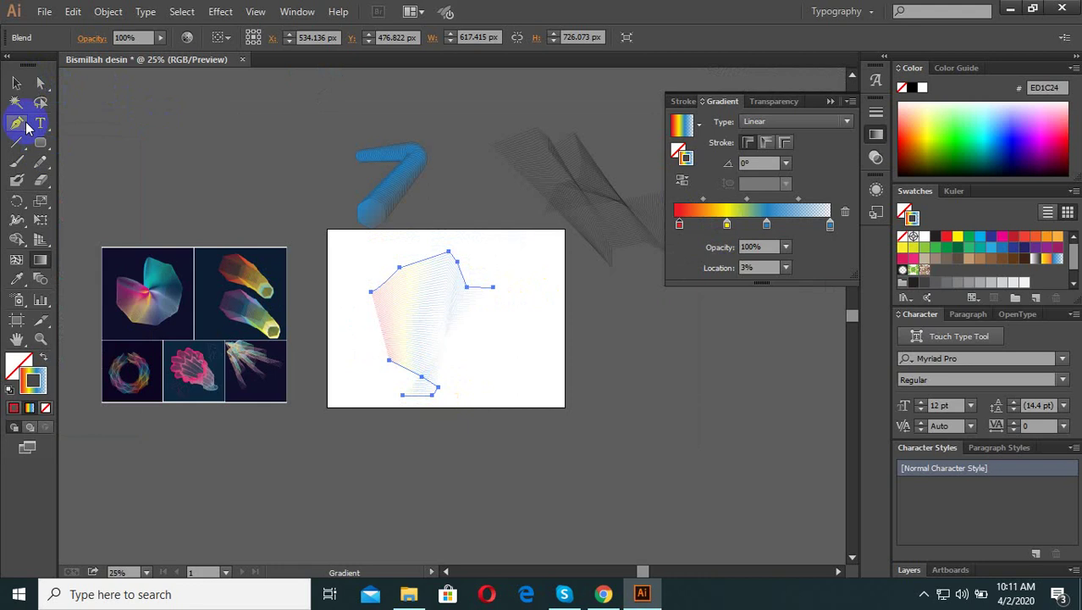
# Reselect the line blend and remove the rightmost light-blue gradient stop
pyautogui.click(17, 82)
pyautogui.click(466, 426)
pyautogui.click(454, 310)
pyautogui.scroll(2, 454, 310)
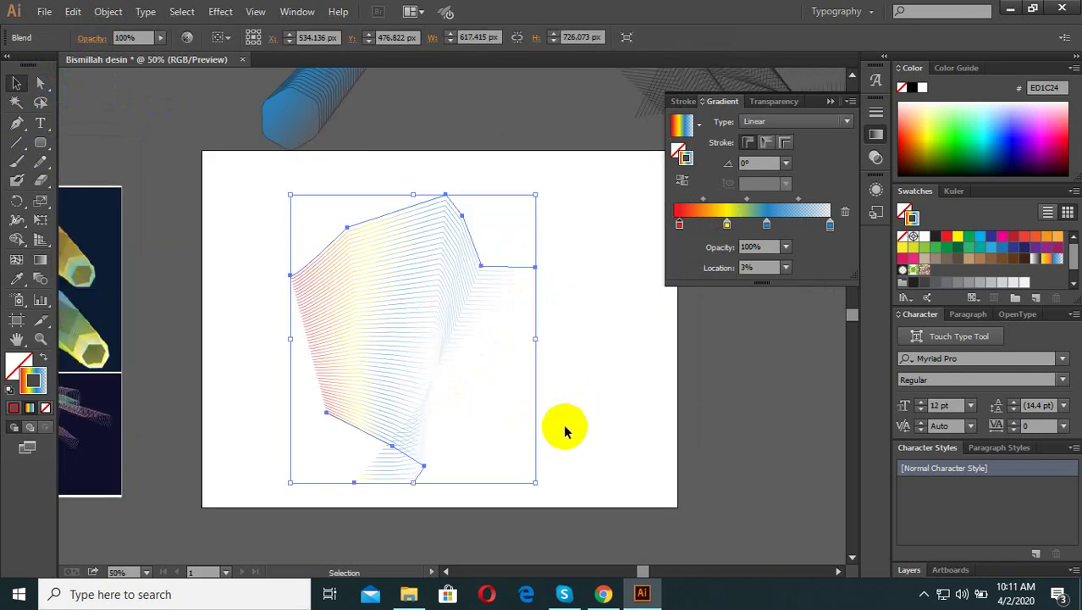
pyautogui.scroll(1, 461, 443)
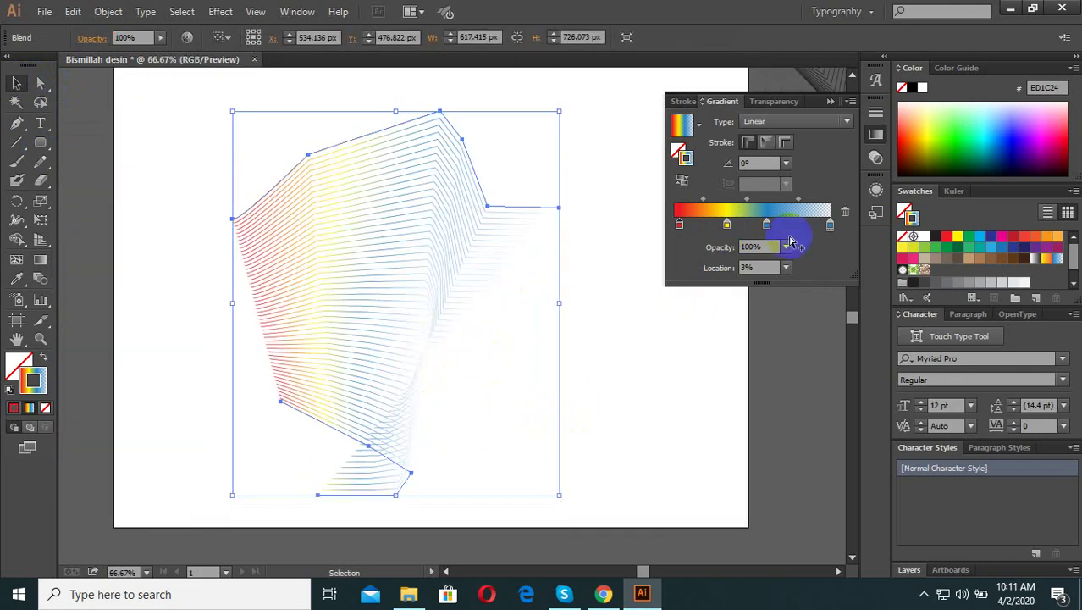
pyautogui.moveTo(829, 230); pyautogui.dragTo(828, 241)
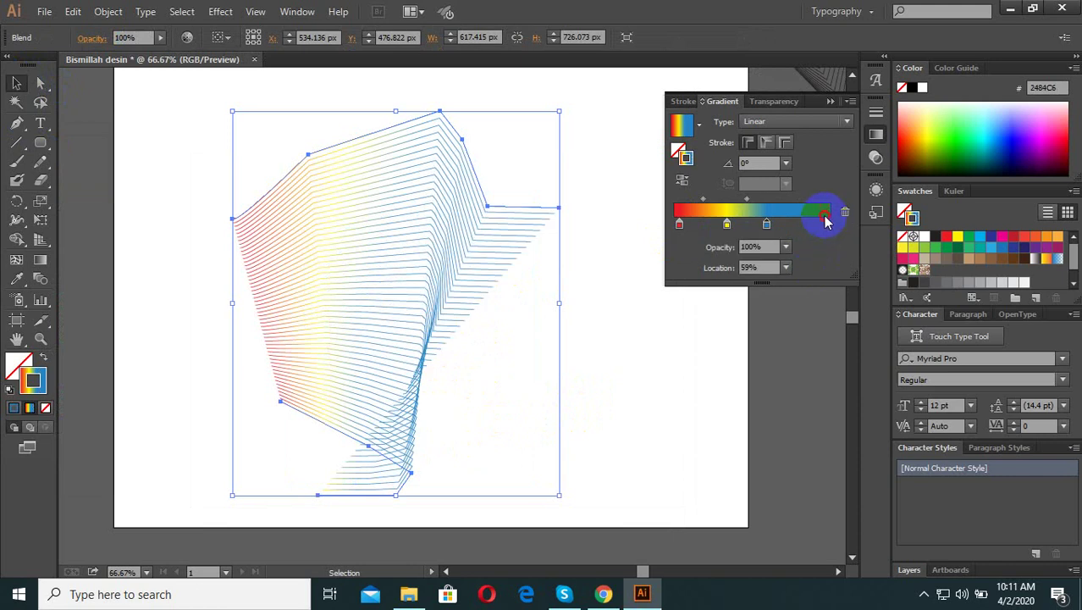
pyautogui.doubleClick(824, 223)
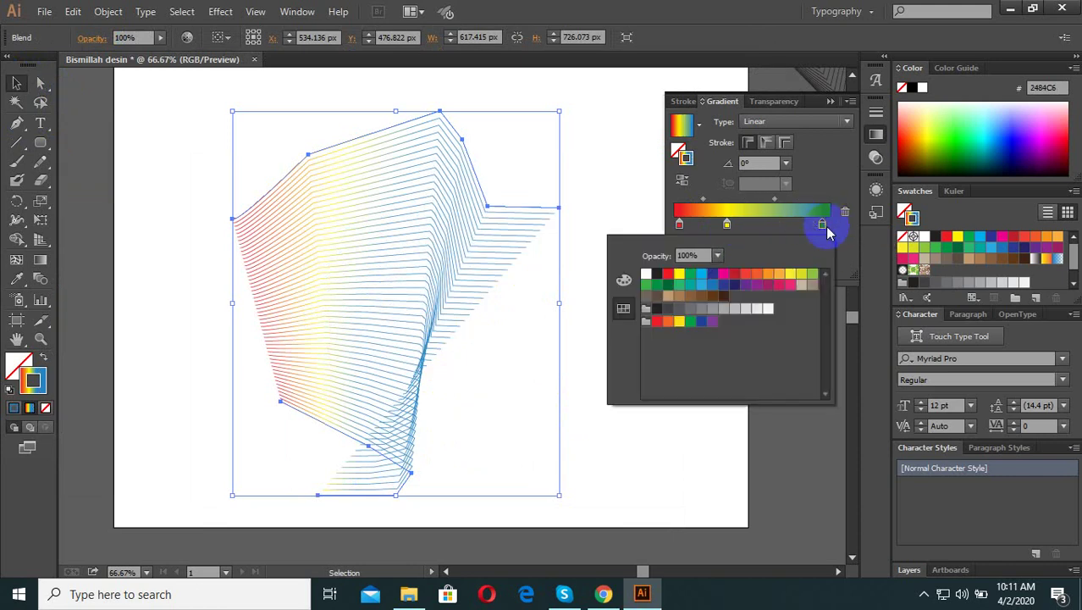
pyautogui.click(829, 233)
# Add a pink stop at the gradient's right end and reselect the whole blend
pyautogui.moveTo(822, 225); pyautogui.dragTo(767, 224)
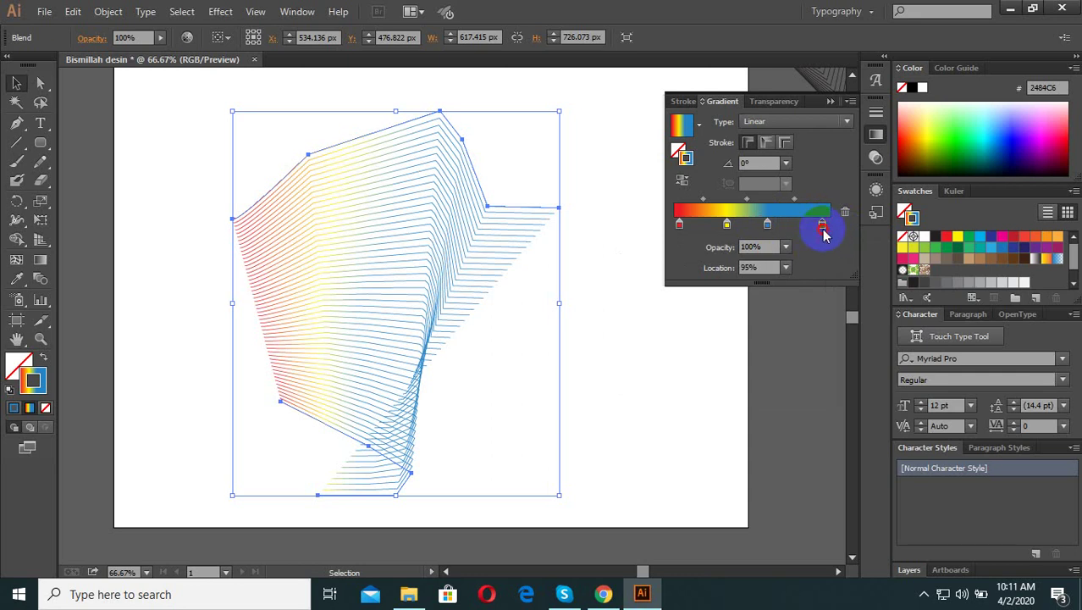
pyautogui.doubleClick(823, 224)
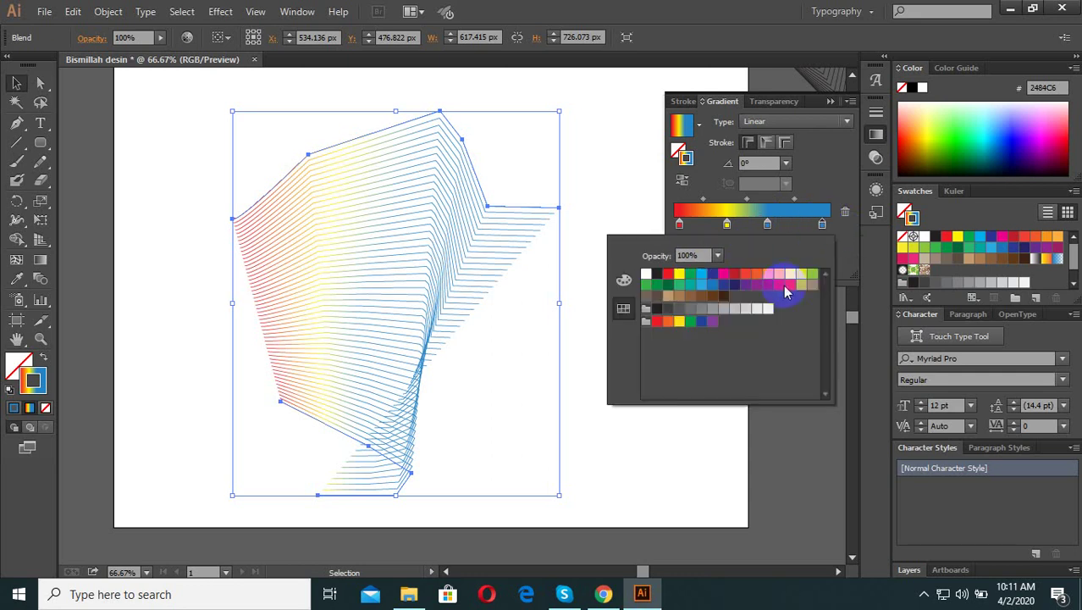
pyautogui.click(17, 83)
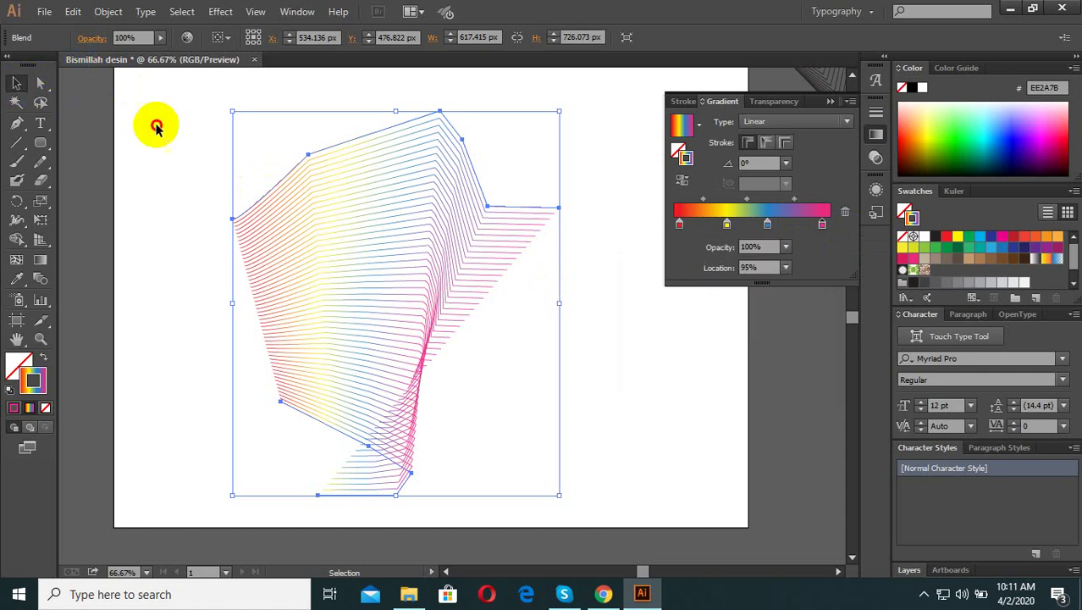
pyautogui.click(156, 125)
pyautogui.hotkey('ctrl', '-')
pyautogui.hotkey('ctrl', '-')
pyautogui.moveTo(466, 404); pyautogui.dragTo(371, 233)
pyautogui.hotkey('ctrl', '+')
pyautogui.hotkey('ctrl', '+')
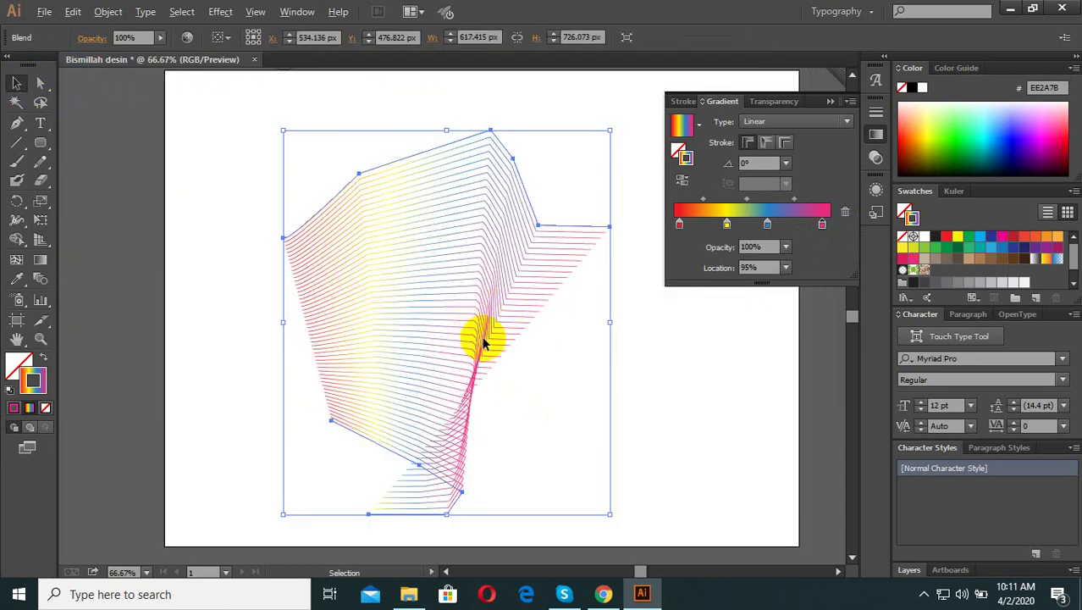
pyautogui.click(539, 413)
pyautogui.hotkey('ctrl', '-')
pyautogui.hotkey('ctrl', '-')
pyautogui.click(467, 327)
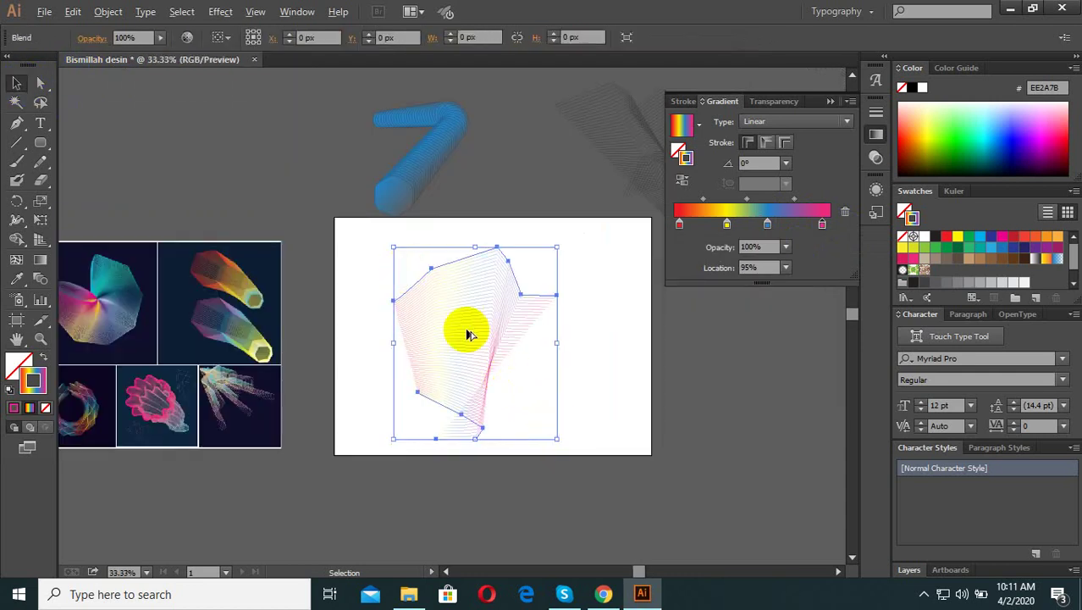
pyautogui.hotkey('ctrl', '+')
pyautogui.hotkey('ctrl', '+')
pyautogui.hotkey('ctrl', '-')
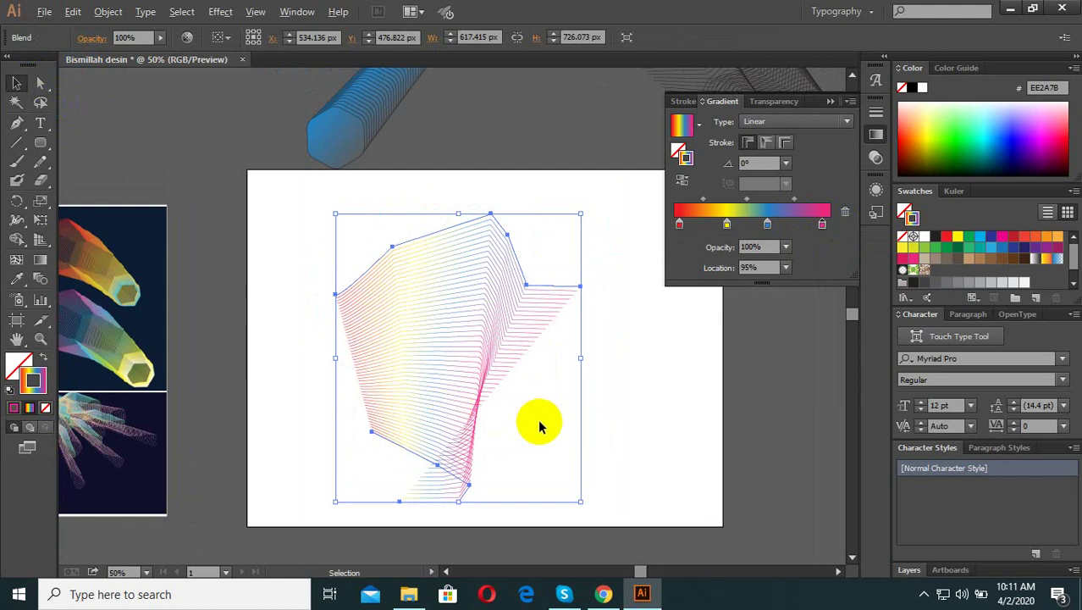
pyautogui.click(540, 425)
pyautogui.click(471, 329)
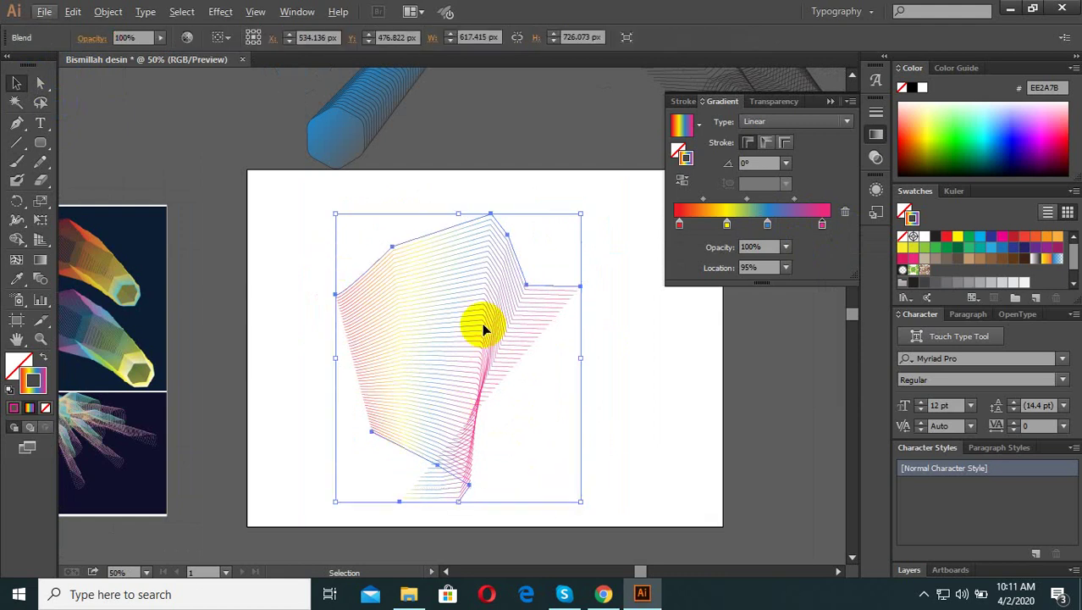
pyautogui.hotkey('ctrl', '-')
pyautogui.hotkey('ctrl', '-')
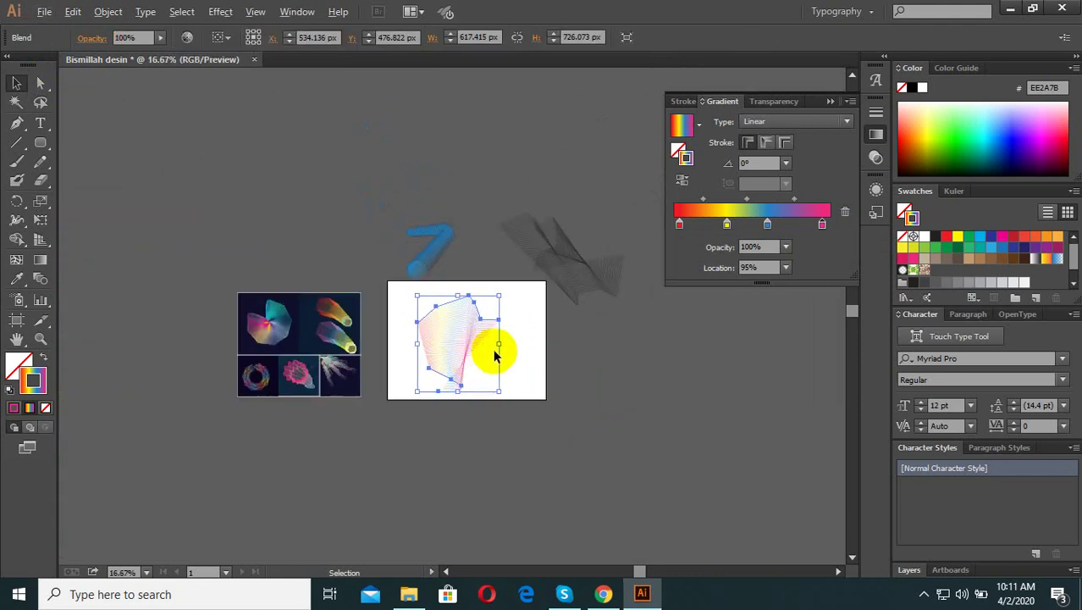
pyautogui.hotkey('ctrl', '+')
pyautogui.scroll(1, 492, 383)
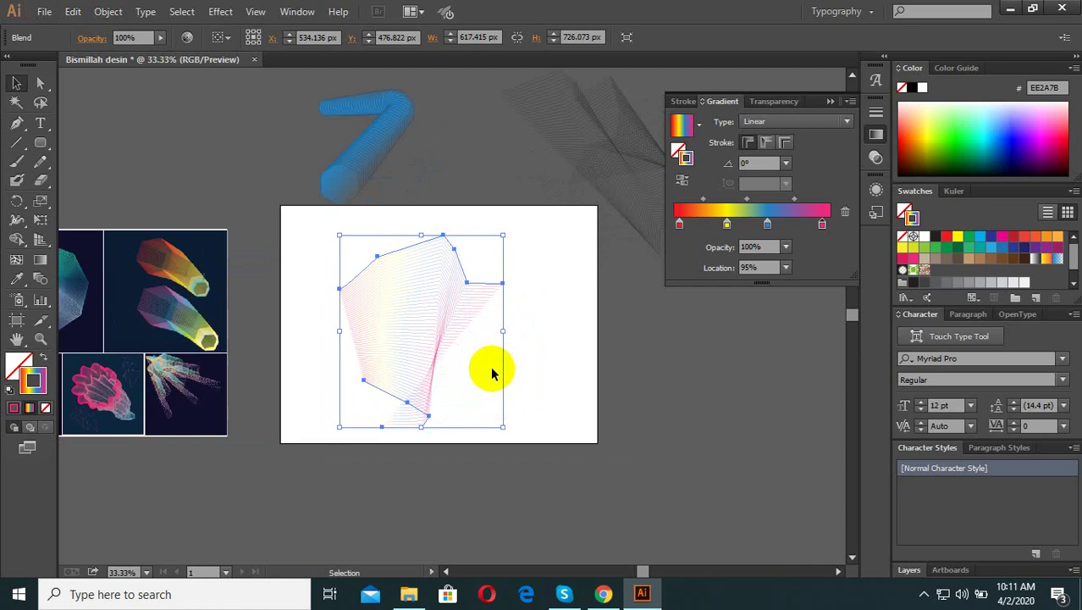